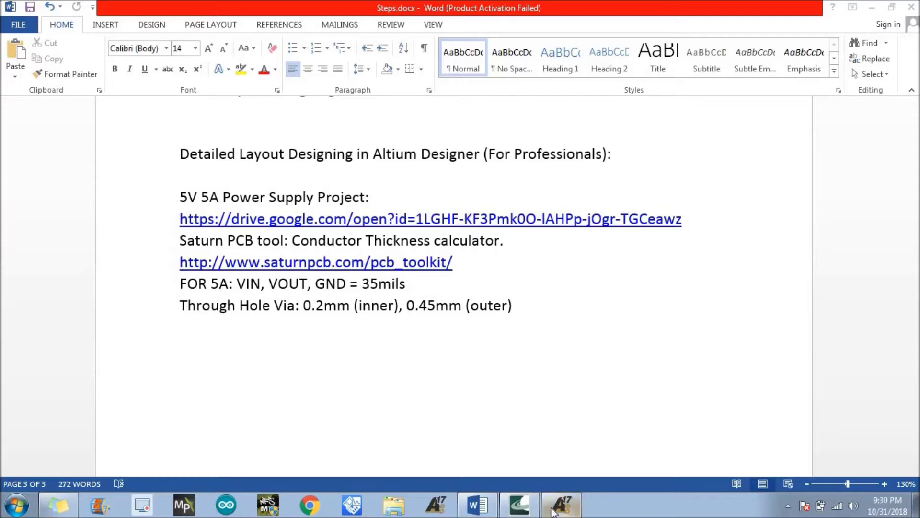
Switch to the Saturn PCB Toolkit's conductor properties calculator and reposition its window over the Altium Designer schematic.
{"action": "mouse_move", "coordinate": [552, 512]}
{"action": "left_click", "coordinate": [552, 508]}
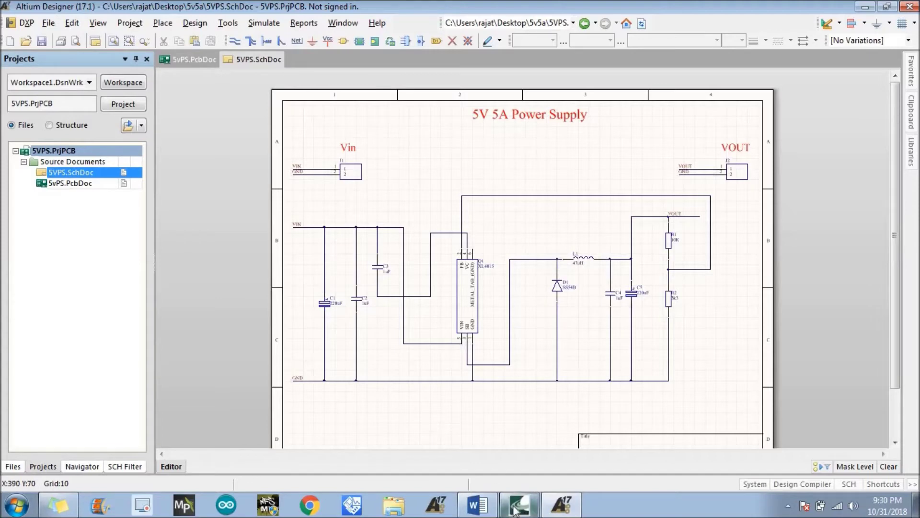
{"action": "mouse_move", "coordinate": [514, 509]}
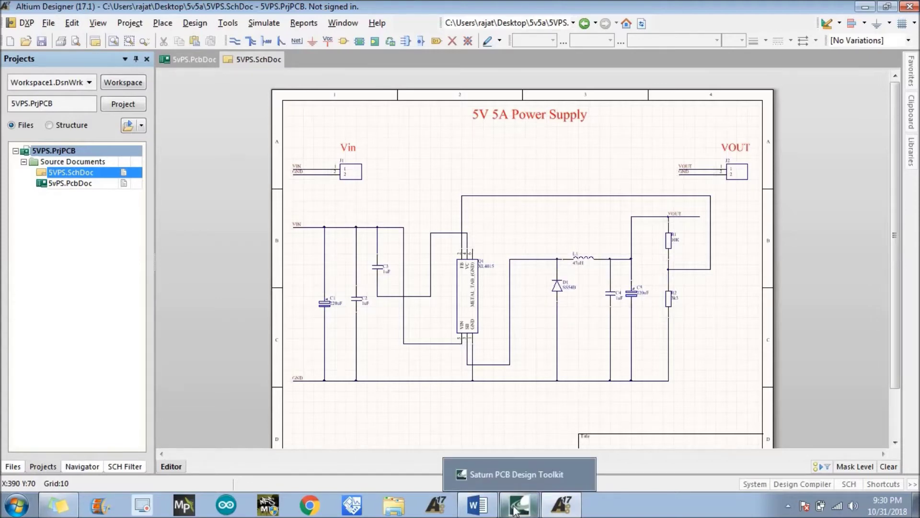
{"action": "left_click", "coordinate": [514, 509]}
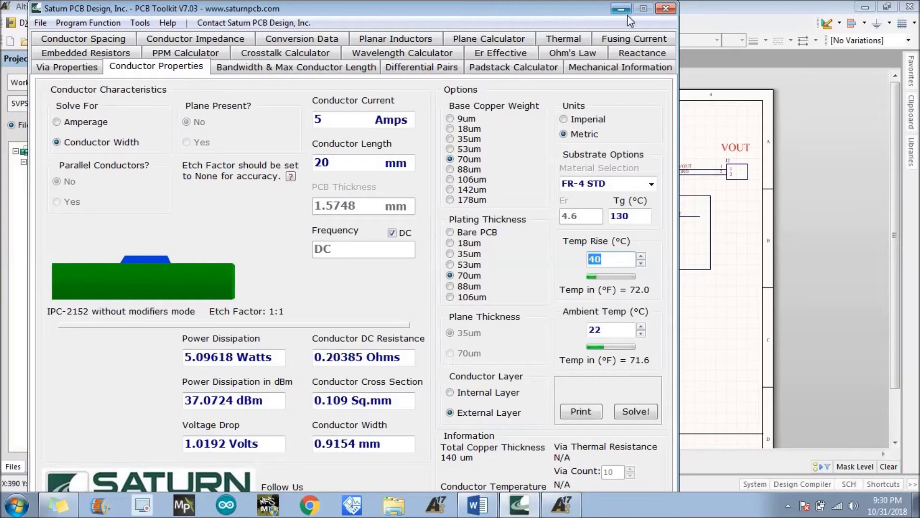
{"action": "left_click_drag", "start_coordinate": [401, 8], "coordinate": [457, 9]}
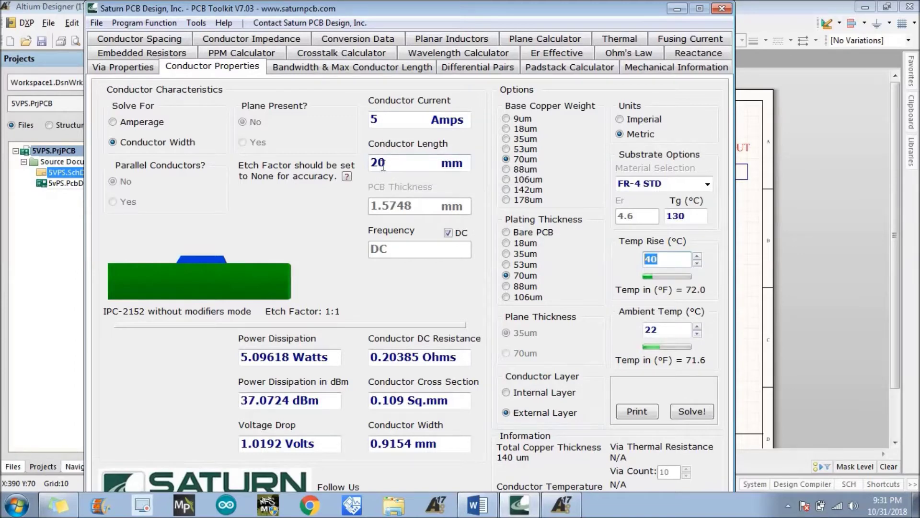
Set the temperature rise to 38 °C for the 5 A, 20 mm conductor and solve for the conductor width.
{"action": "double_click", "coordinate": [390, 118]}
{"action": "left_click_drag", "start_coordinate": [665, 259], "coordinate": [634, 260]}
{"action": "type", "text": "40"}
{"action": "key", "text": "BackSpace"}
{"action": "key", "text": "BackSpace"}
{"action": "type", "text": "38"}
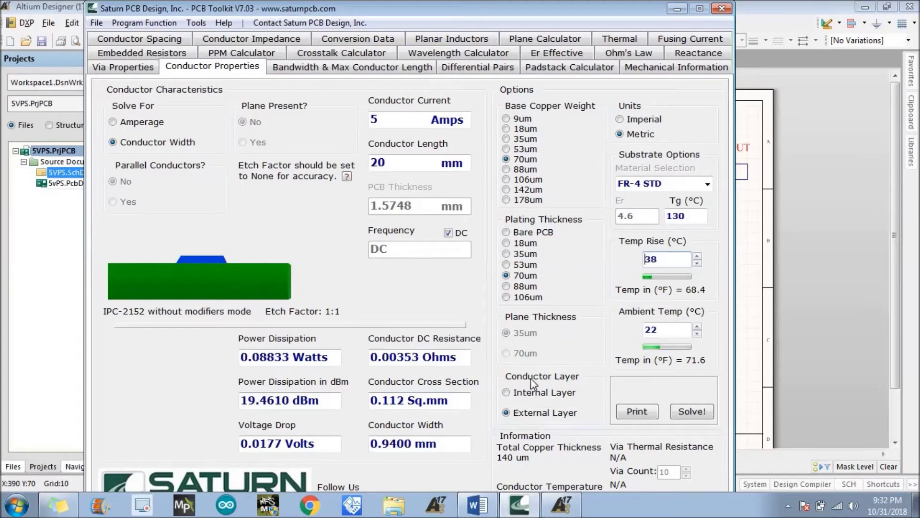
{"action": "left_click", "coordinate": [691, 411]}
{"action": "left_click_drag", "start_coordinate": [467, 443], "coordinate": [348, 451]}
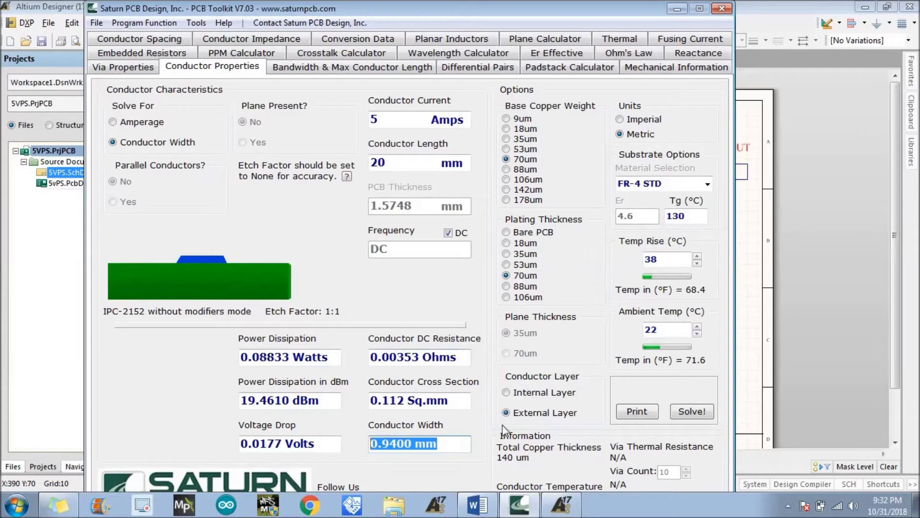
Check the 5 A trace width for VIN, VOUT and GND in the Word notes and return to the Altium Designer schematic.
{"action": "left_click", "coordinate": [477, 504]}
{"action": "left_click_drag", "start_coordinate": [184, 282], "coordinate": [416, 291]}
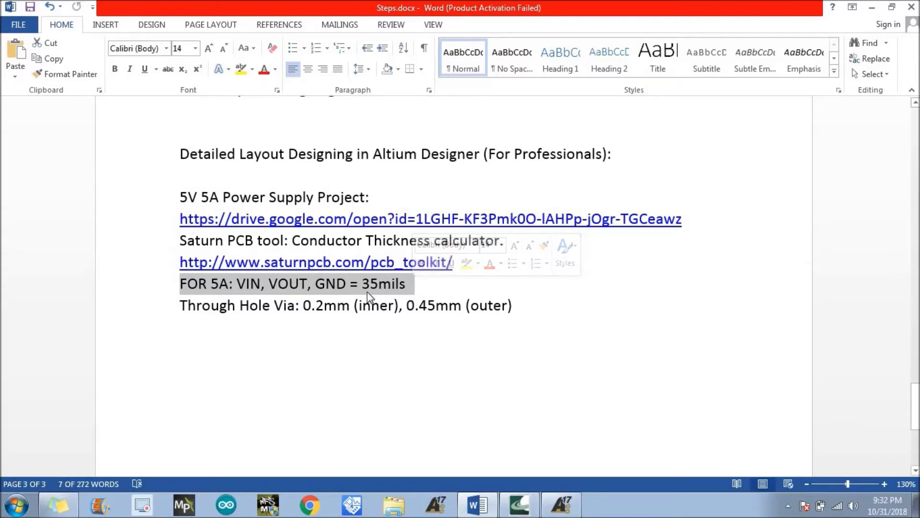
{"action": "left_click", "coordinate": [372, 343]}
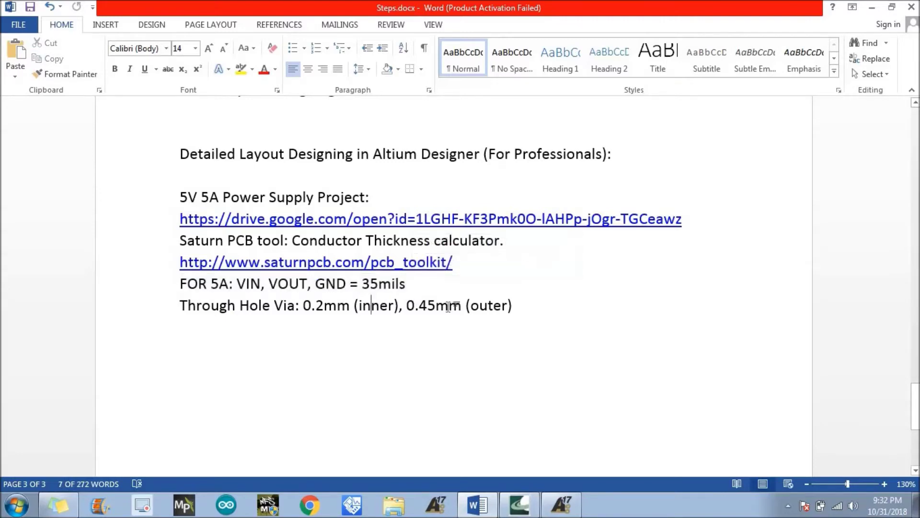
{"action": "left_click", "coordinate": [872, 9]}
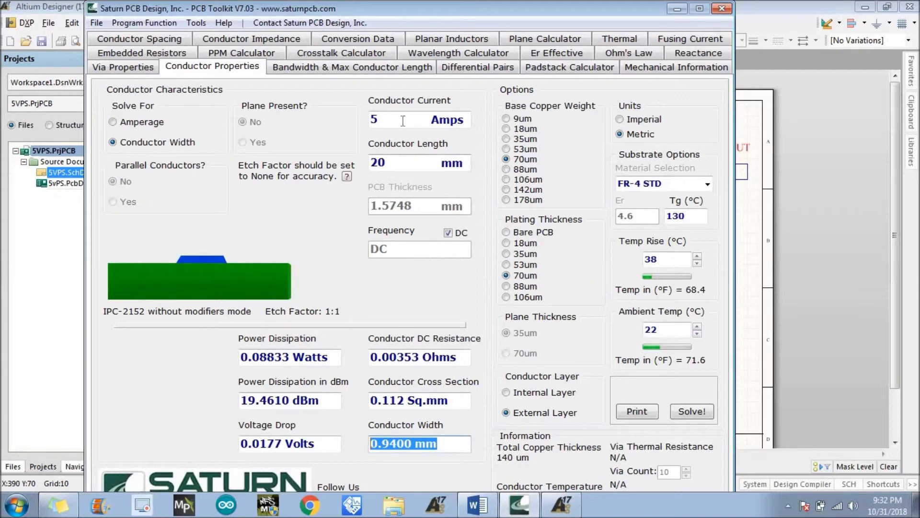
{"action": "left_click", "coordinate": [378, 119]}
{"action": "double_click", "coordinate": [378, 119]}
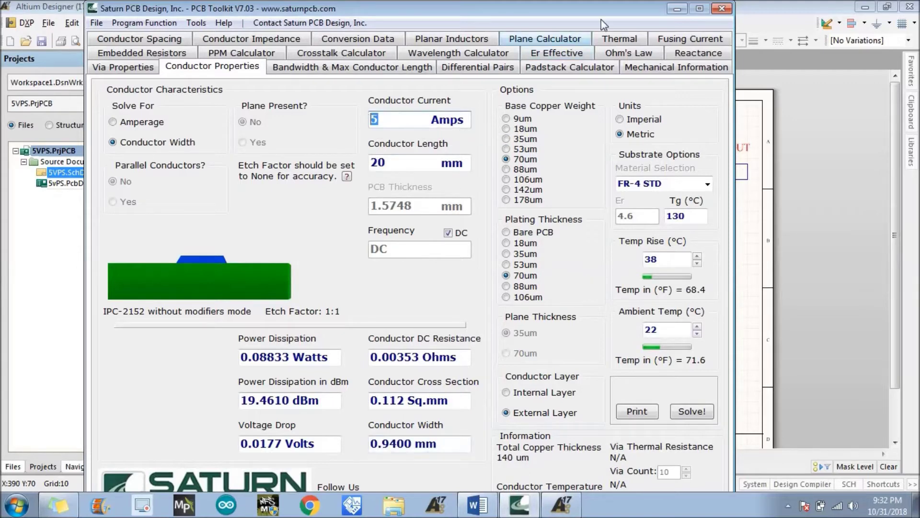
{"action": "left_click", "coordinate": [677, 9]}
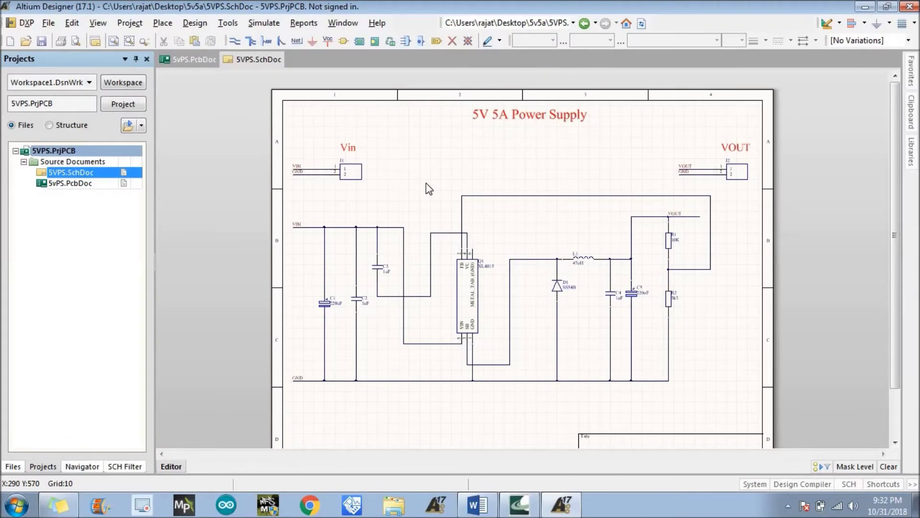
Place a PCB Layout directive at 270 degrees on the GND wire directly below capacitor C1.
{"action": "left_click", "coordinate": [161, 23]}
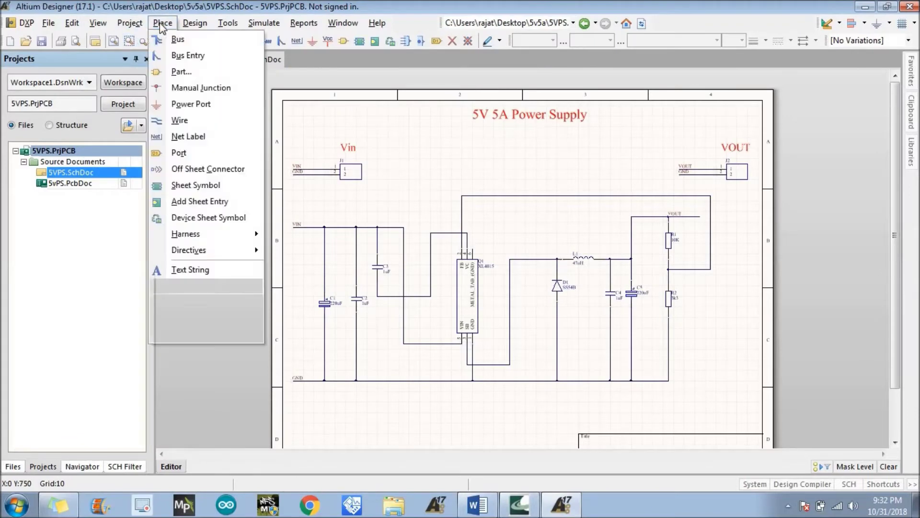
{"action": "mouse_move", "coordinate": [199, 254]}
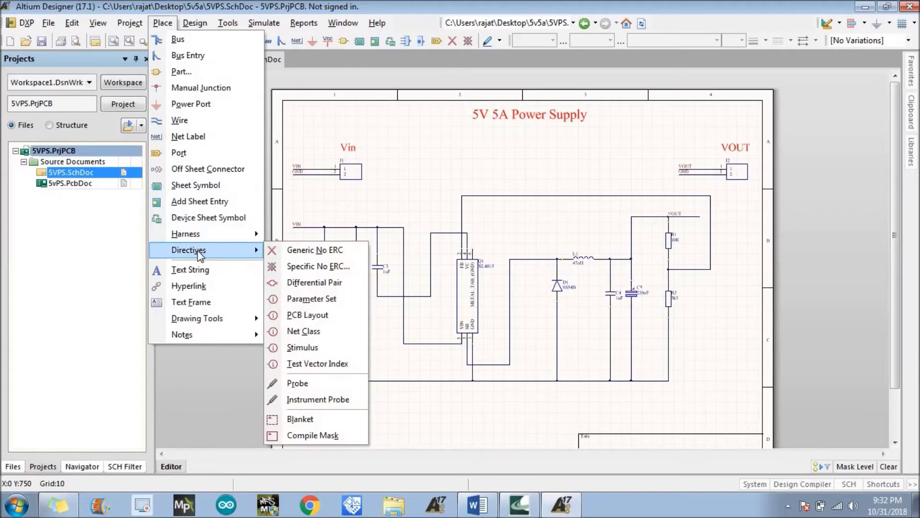
{"action": "left_click", "coordinate": [319, 317]}
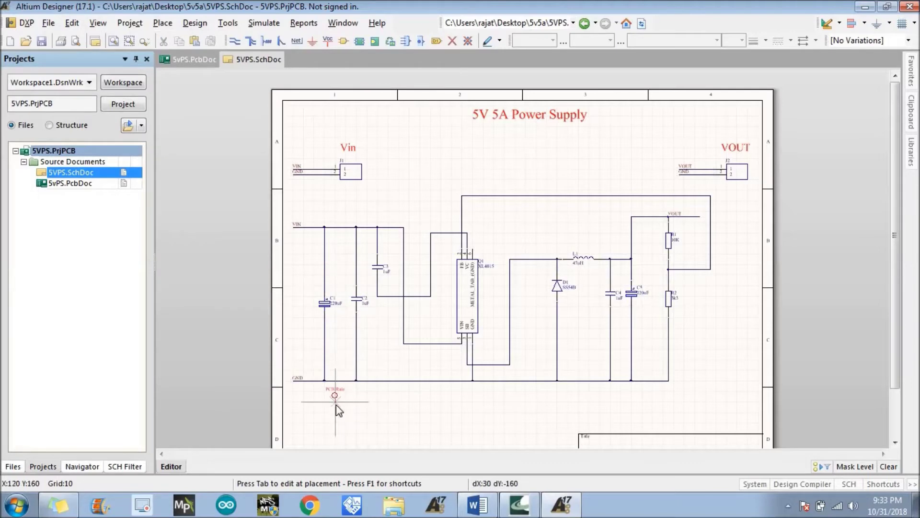
{"action": "key", "text": "space"}
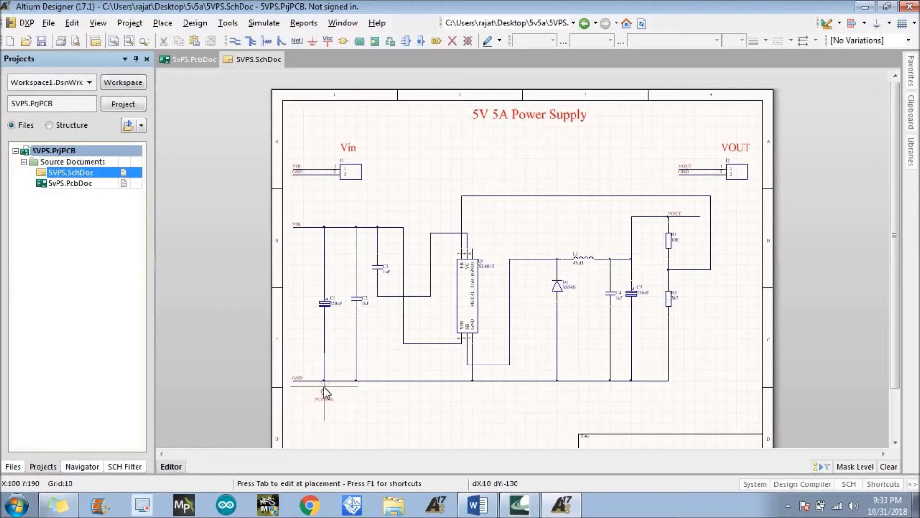
{"action": "key", "text": "Home"}
{"action": "key", "text": "Left"}
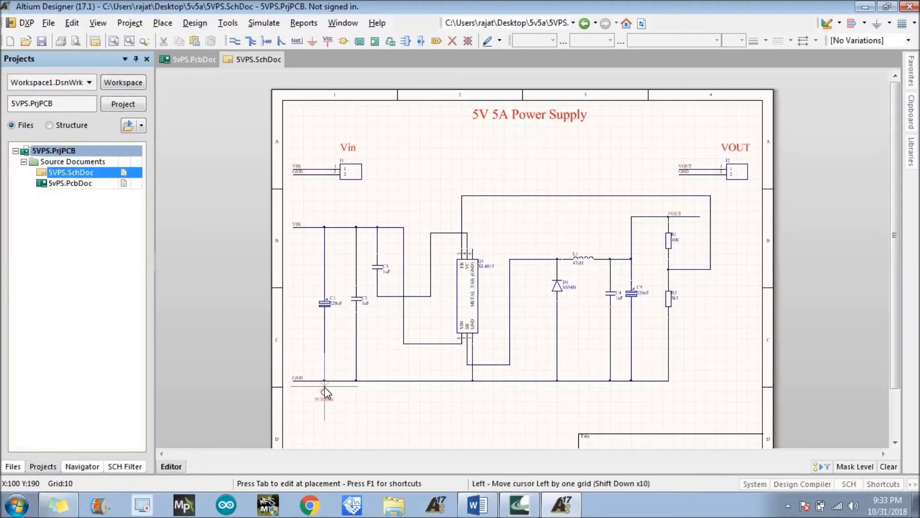
{"action": "key", "text": "Right"}
{"action": "key", "text": "Up"}
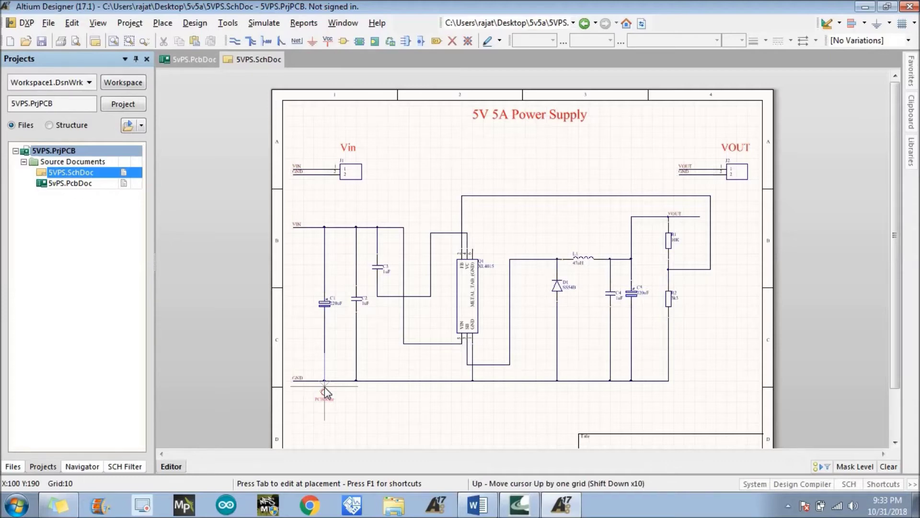
{"action": "key", "text": "Down"}
{"action": "left_click", "coordinate": [324, 384]}
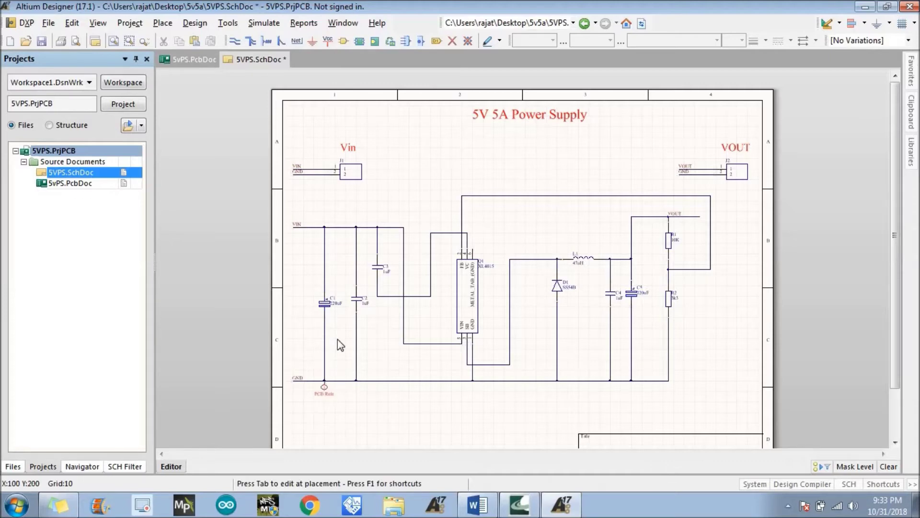
Place PCB Layout directives on the VIN wire above C1 and on the VOUT wire above C5.
{"action": "left_click", "coordinate": [324, 227]}
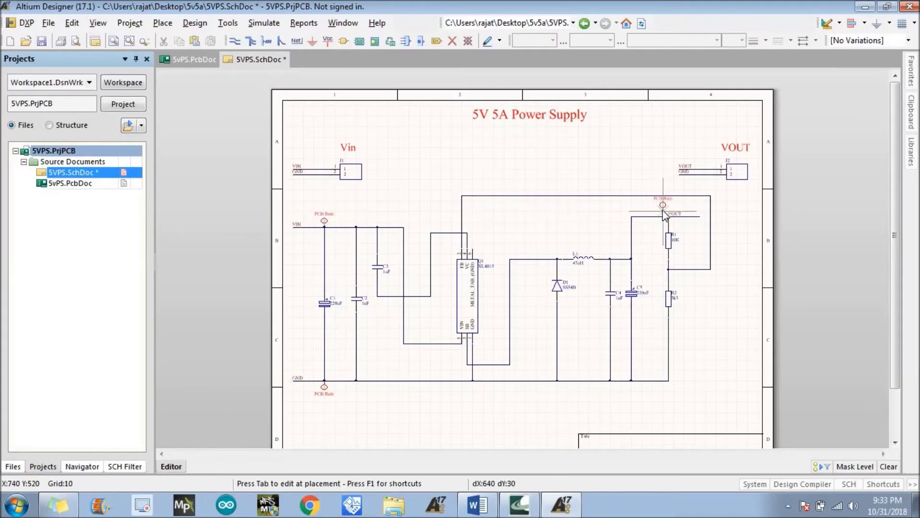
{"action": "left_click", "coordinate": [632, 216]}
{"action": "key", "text": "Escape"}
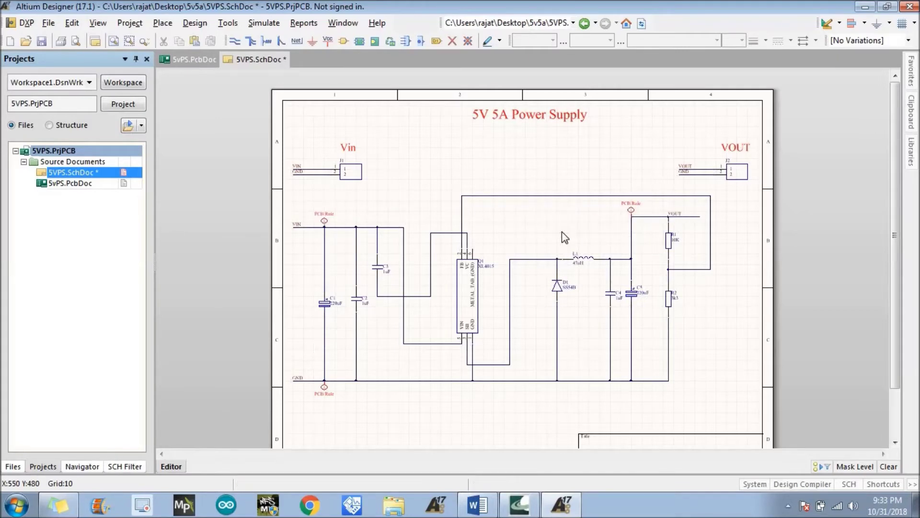
Choose Width Constraint as the rule type for the VIN wire's PCB Layout directive.
{"action": "double_click", "coordinate": [325, 222]}
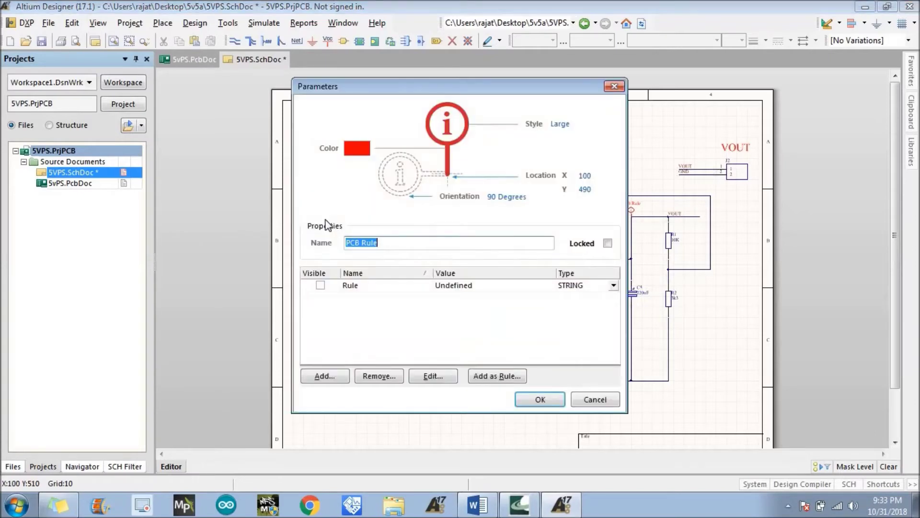
{"action": "left_click", "coordinate": [428, 376]}
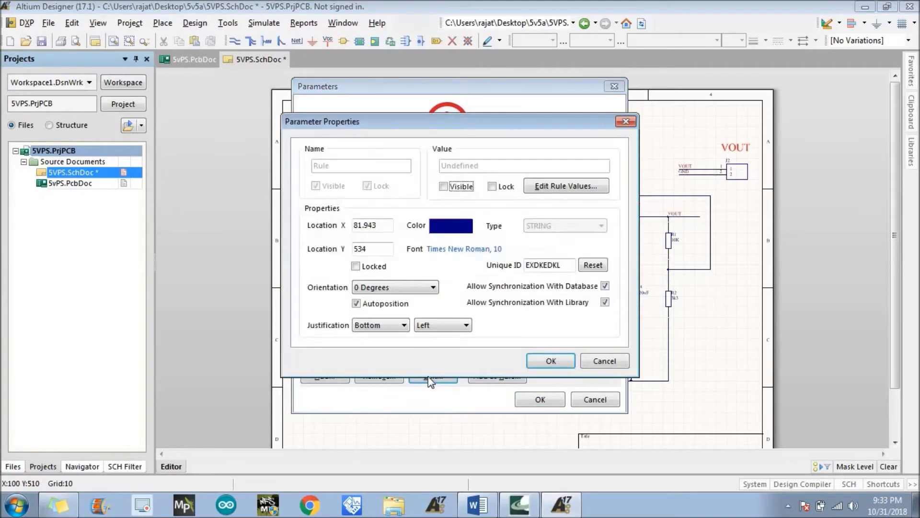
{"action": "left_click", "coordinate": [559, 187]}
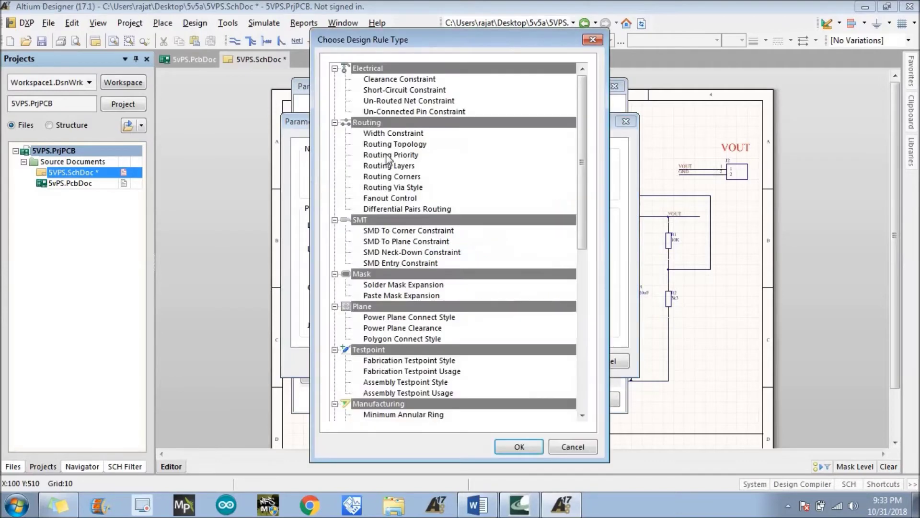
{"action": "double_click", "coordinate": [387, 133]}
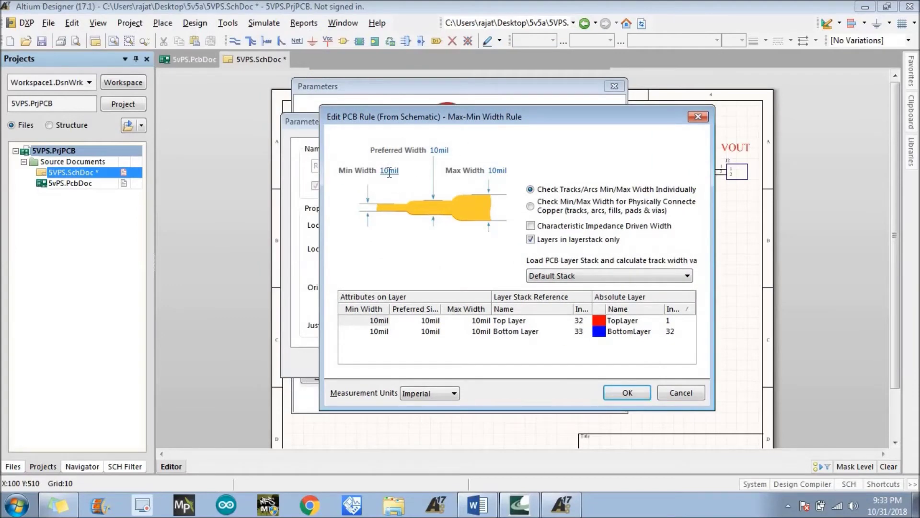
Set the VIN rule's minimum, preferred and maximum widths to 35 mil and accept the directive's parameters.
{"action": "type", "text": "35"}
{"action": "left_click", "coordinate": [437, 150]}
{"action": "type", "text": "35"}
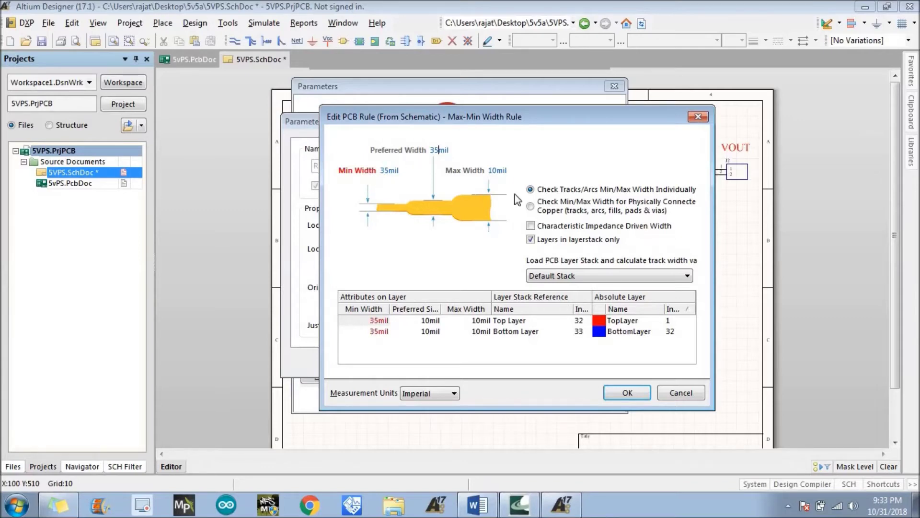
{"action": "left_click", "coordinate": [498, 171]}
{"action": "left_click_drag", "start_coordinate": [498, 171], "coordinate": [483, 173]}
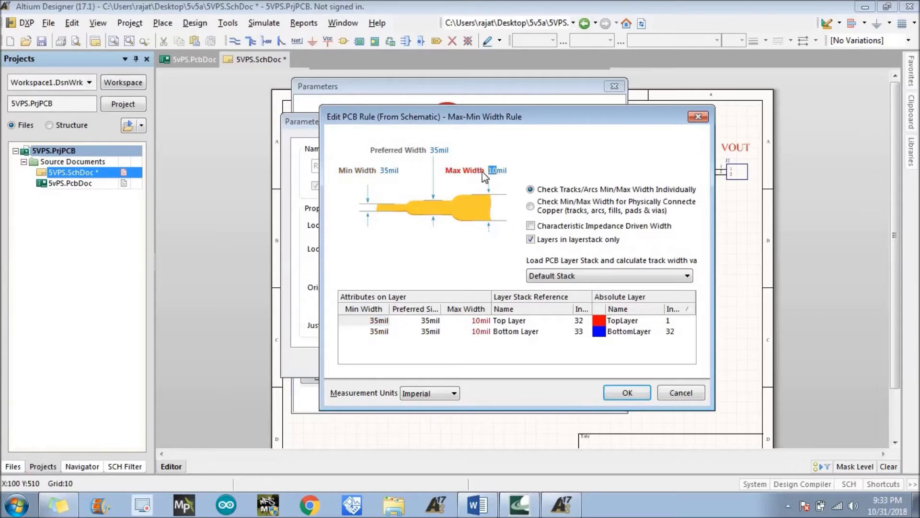
{"action": "type", "text": "35"}
{"action": "left_click", "coordinate": [615, 394]}
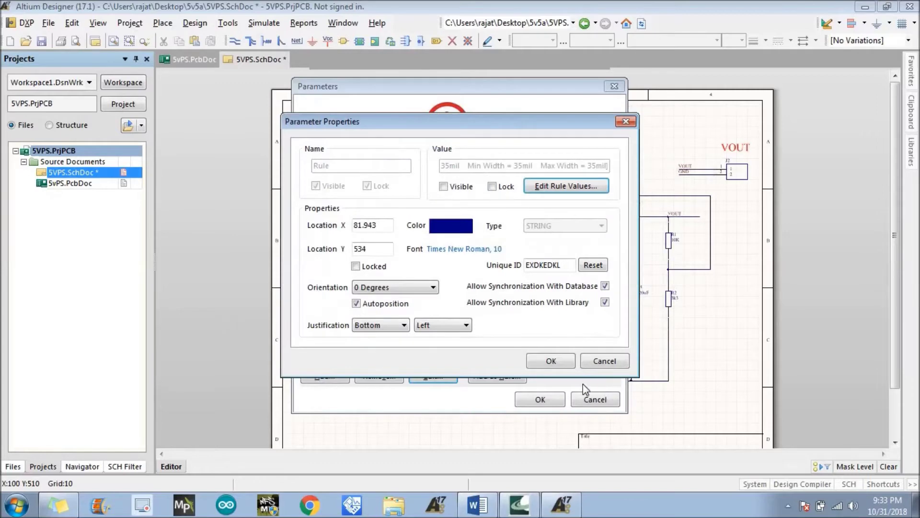
{"action": "left_click", "coordinate": [552, 361]}
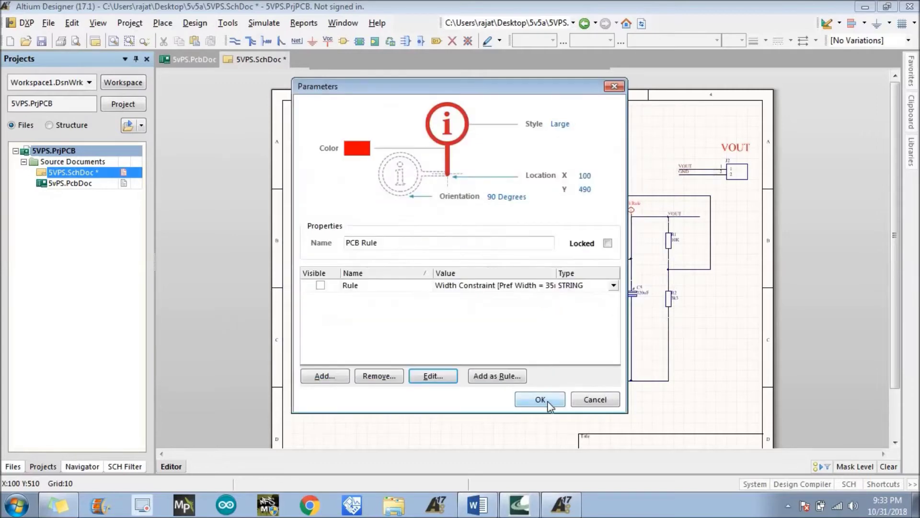
{"action": "left_click", "coordinate": [540, 399]}
{"action": "left_click", "coordinate": [440, 411]}
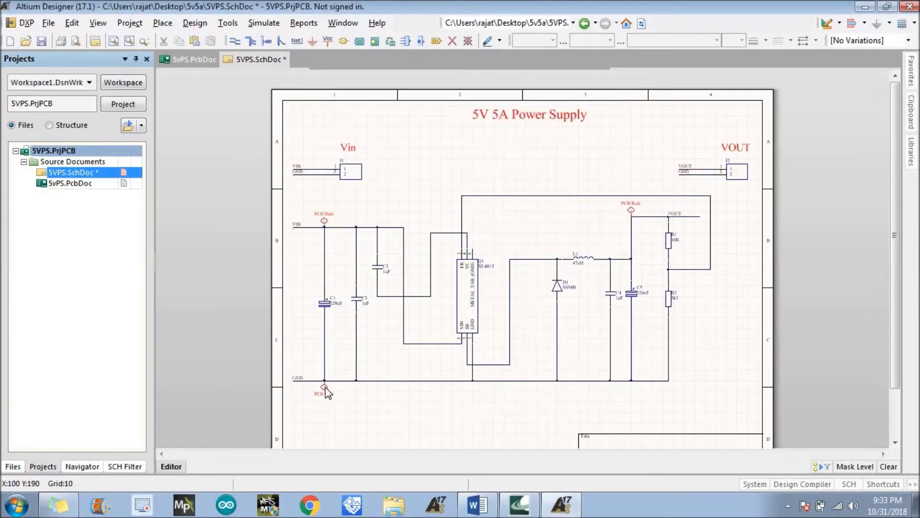
Choose Width Constraint as the rule type for the GND wire's PCB Layout directive.
{"action": "double_click", "coordinate": [325, 387]}
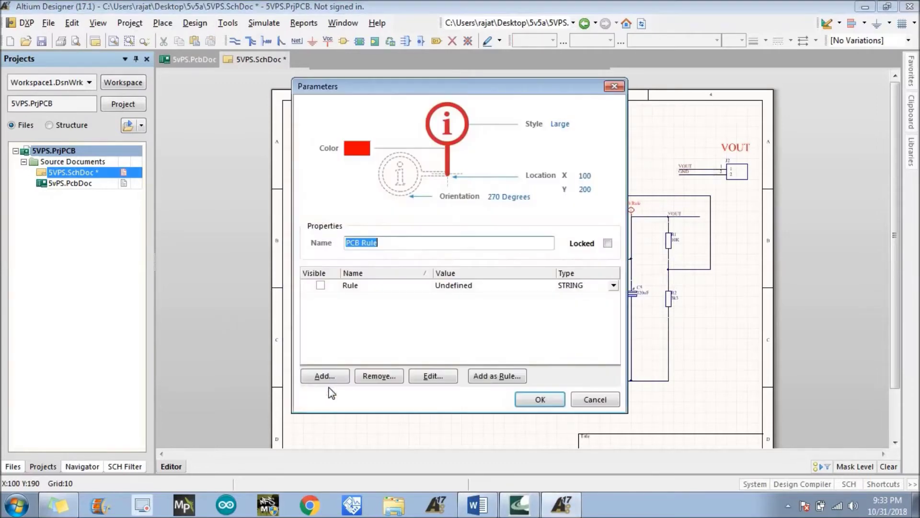
{"action": "left_click", "coordinate": [433, 379]}
{"action": "left_click", "coordinate": [562, 186]}
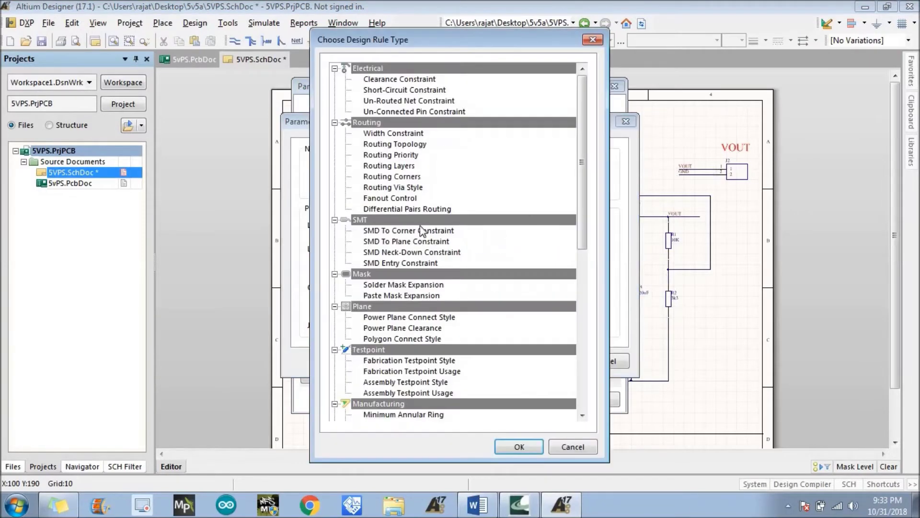
{"action": "double_click", "coordinate": [397, 128]}
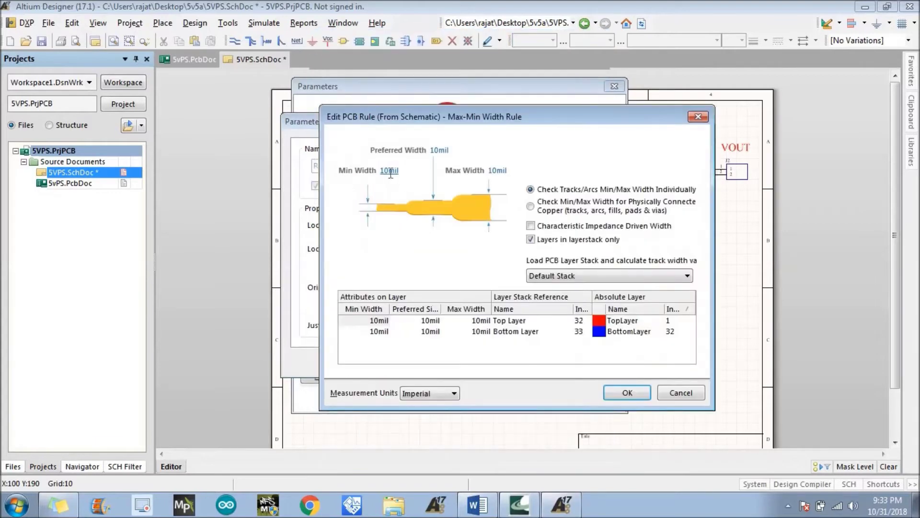
Set the GND rule's minimum, preferred and maximum widths to 35 mil and accept the directive's parameters.
{"action": "left_click", "coordinate": [388, 171]}
{"action": "type", "text": "35"}
{"action": "left_click", "coordinate": [435, 150]}
{"action": "type", "text": "35"}
{"action": "left_click", "coordinate": [493, 170]}
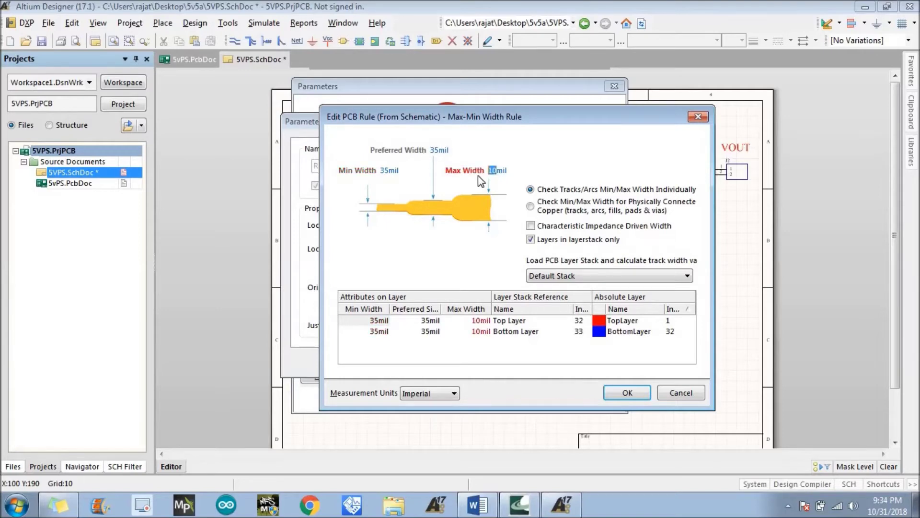
{"action": "type", "text": "35"}
{"action": "left_click", "coordinate": [628, 392]}
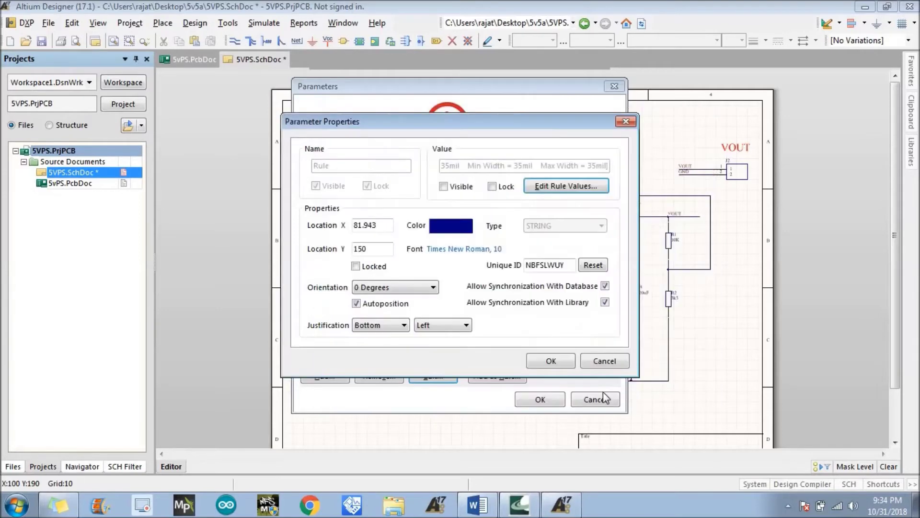
{"action": "left_click", "coordinate": [550, 360]}
{"action": "left_click", "coordinate": [550, 395]}
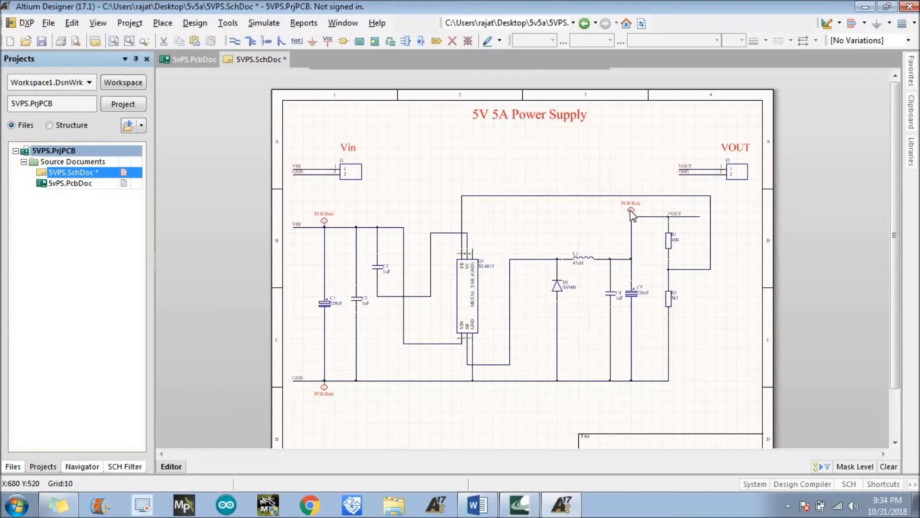
Choose Width Constraint as the rule type for the VOUT wire's PCB Layout directive.
{"action": "key", "text": "Tab"}
{"action": "left_click", "coordinate": [443, 376]}
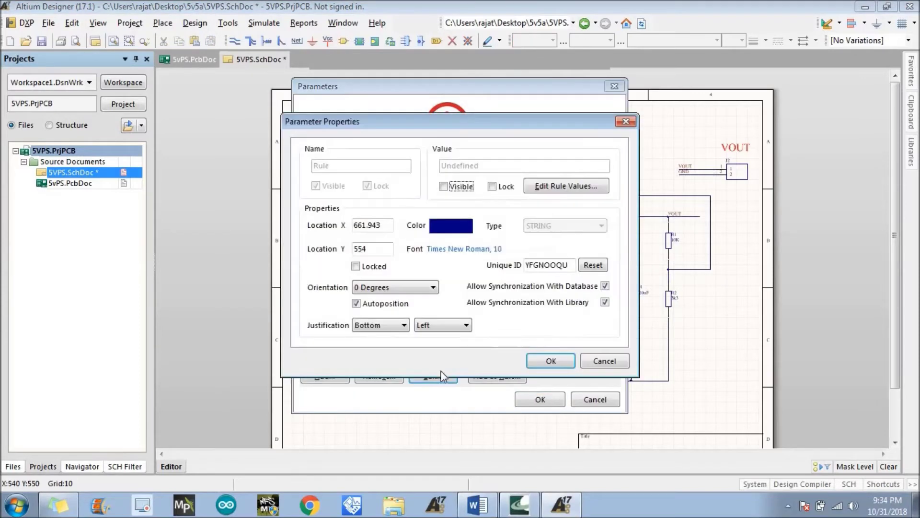
{"action": "left_click", "coordinate": [532, 187]}
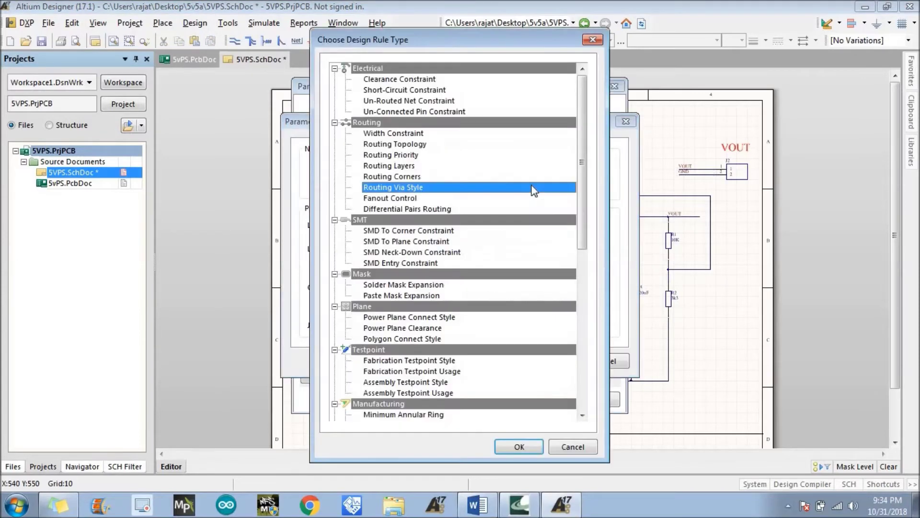
{"action": "double_click", "coordinate": [409, 134]}
Set the VOUT rule's minimum, preferred and maximum widths to 35 mil and accept the directive's parameters.
{"action": "left_click", "coordinate": [389, 171]}
{"action": "type", "text": "35"}
{"action": "key", "text": "Return"}
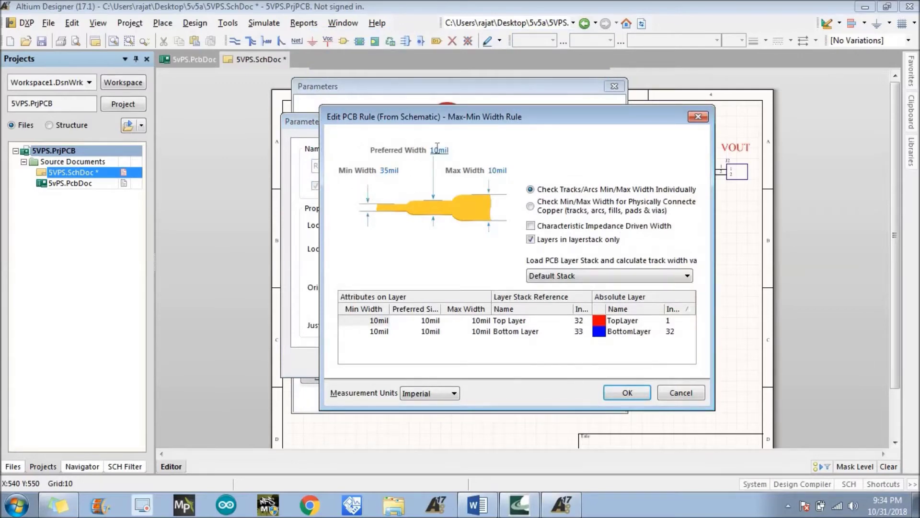
{"action": "left_click", "coordinate": [438, 149]}
{"action": "type", "text": "35"}
{"action": "key", "text": "Return"}
{"action": "left_click", "coordinate": [497, 171]}
{"action": "type", "text": "35"}
{"action": "key", "text": "Return"}
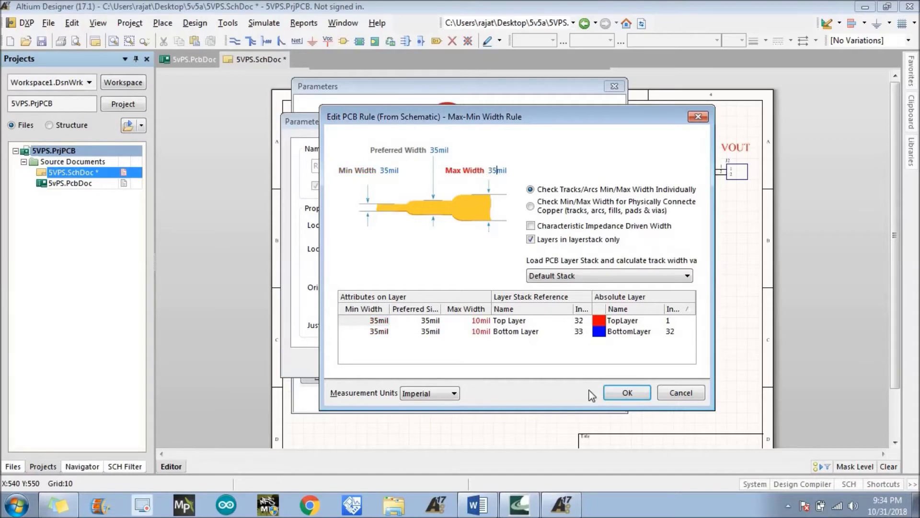
{"action": "left_click", "coordinate": [626, 393]}
{"action": "left_click", "coordinate": [548, 361]}
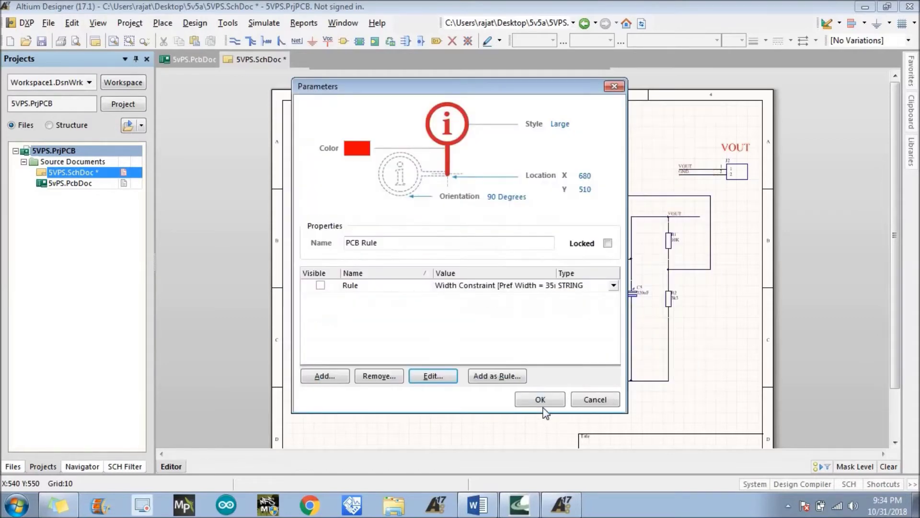
{"action": "left_click", "coordinate": [544, 397]}
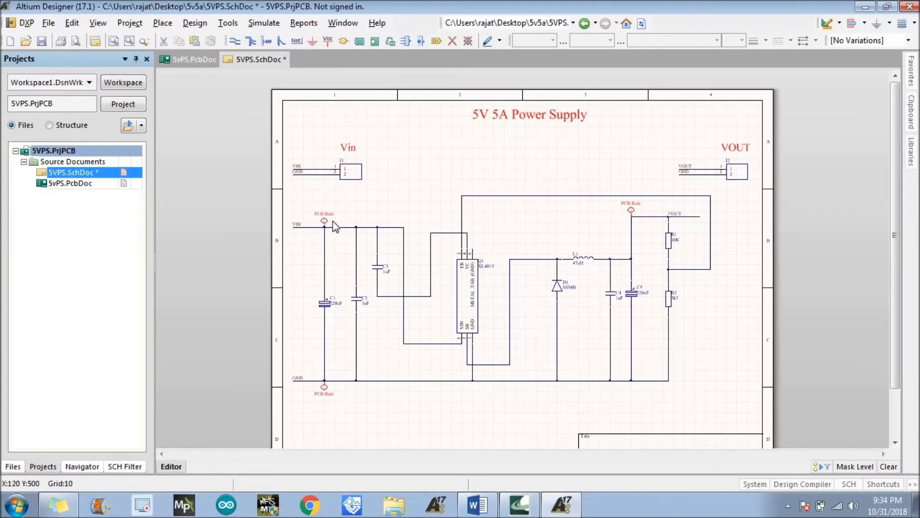
Save the 5VPS.SchDoc schematic and open the 5vPS.PcbDoc board document.
{"action": "right_click", "coordinate": [75, 172]}
{"action": "left_click", "coordinate": [119, 274]}
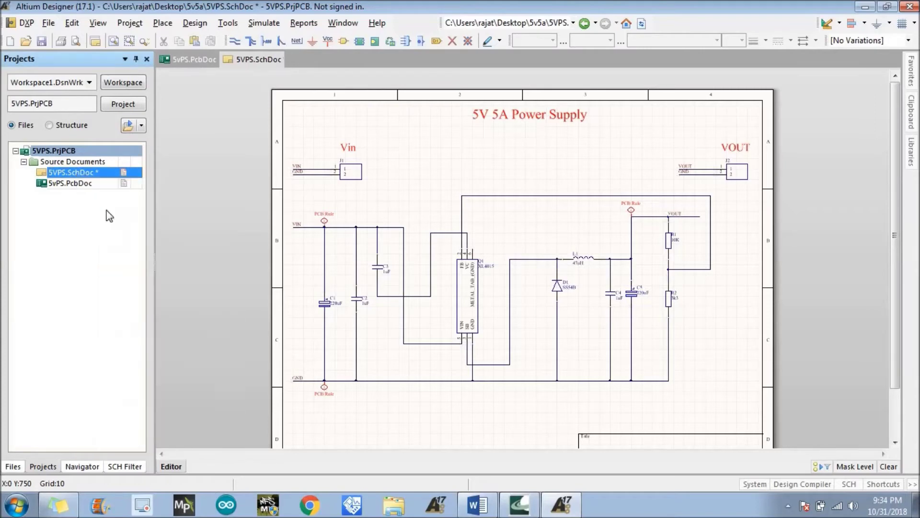
{"action": "double_click", "coordinate": [76, 182]}
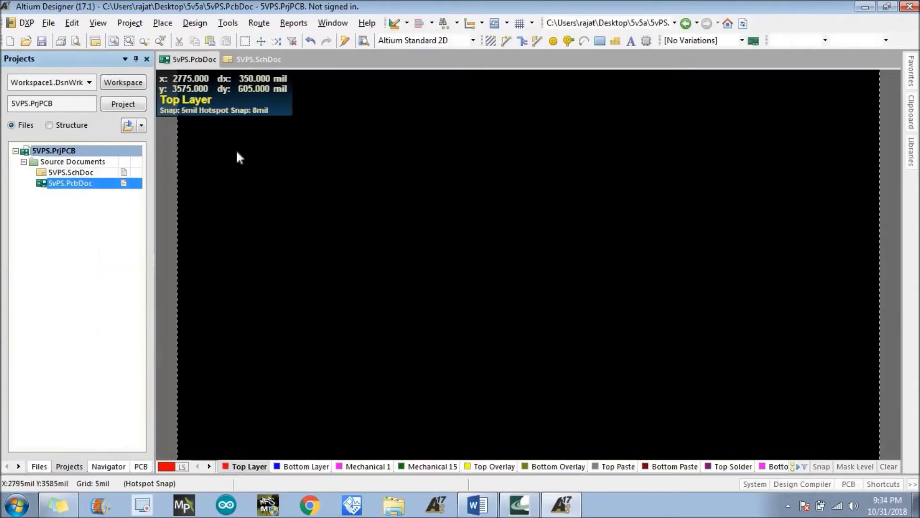
Import the schematic changes into the board, continuing through net matching without pairing any nets.
{"action": "left_click", "coordinate": [197, 24]}
{"action": "left_click", "coordinate": [201, 55]}
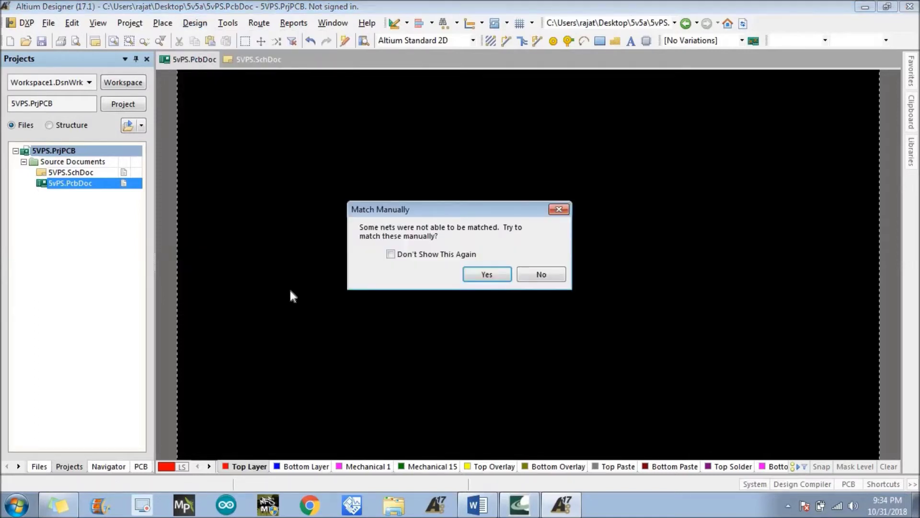
{"action": "left_click", "coordinate": [483, 277]}
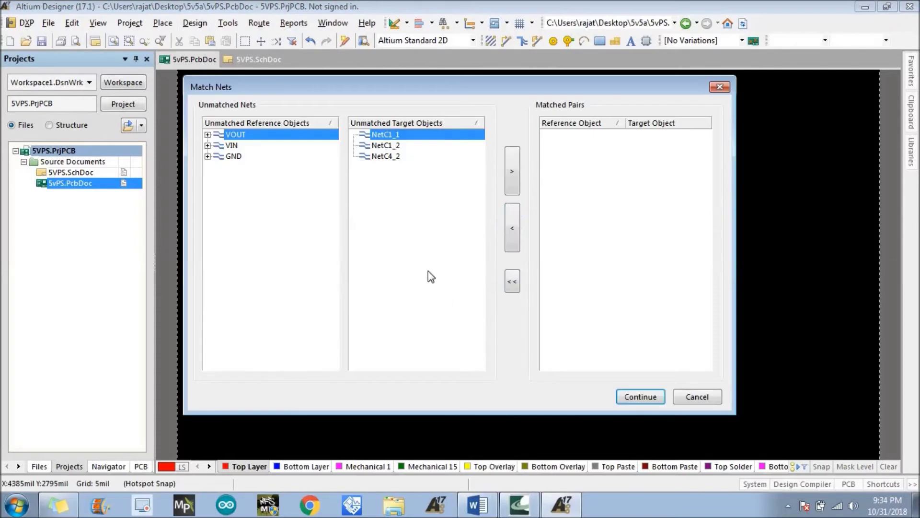
{"action": "left_click", "coordinate": [641, 396]}
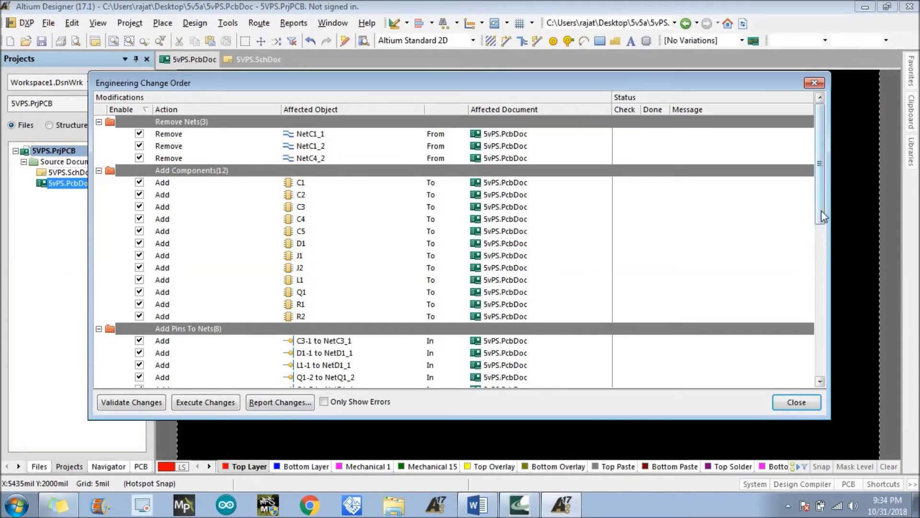
Exclude the 5VPS room from the change order, then validate and execute the remaining changes and close it.
{"action": "left_click_drag", "start_coordinate": [821, 216], "coordinate": [819, 383]}
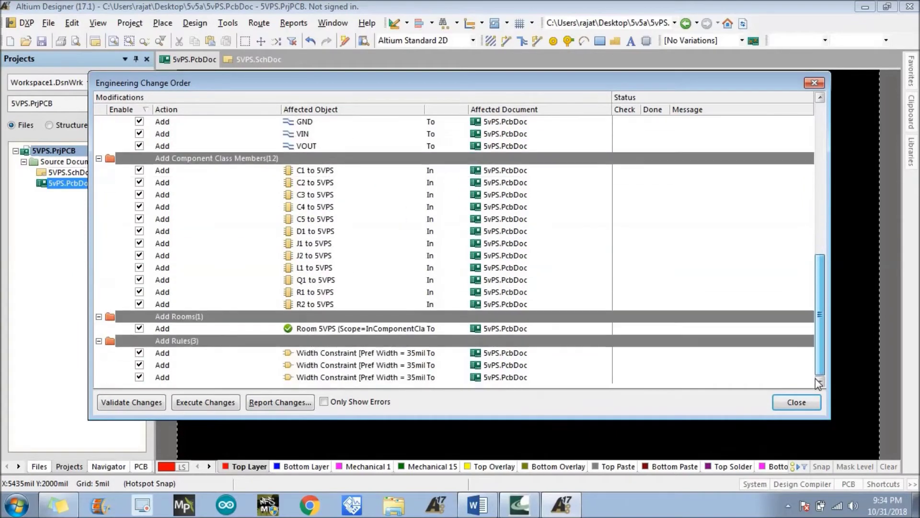
{"action": "left_click", "coordinate": [142, 331]}
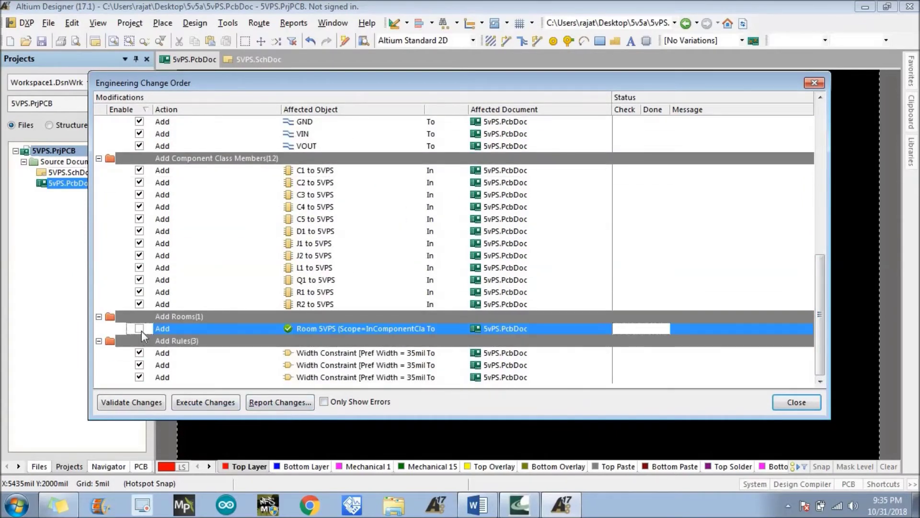
{"action": "left_click", "coordinate": [135, 403]}
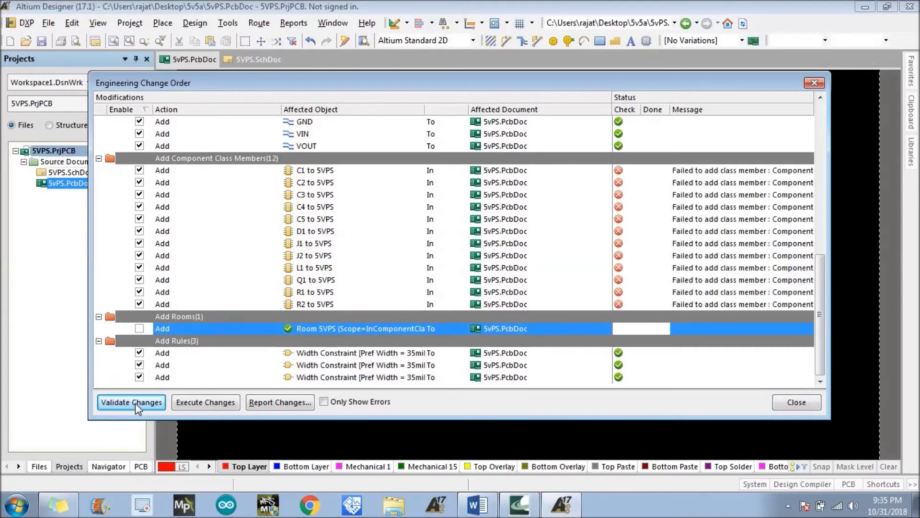
{"action": "left_click", "coordinate": [212, 403]}
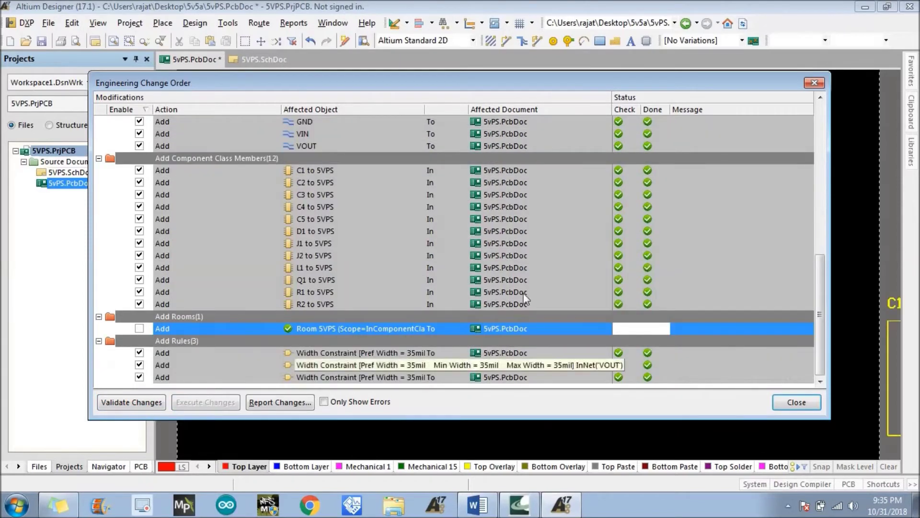
{"action": "left_click_drag", "start_coordinate": [820, 270], "coordinate": [822, 329]}
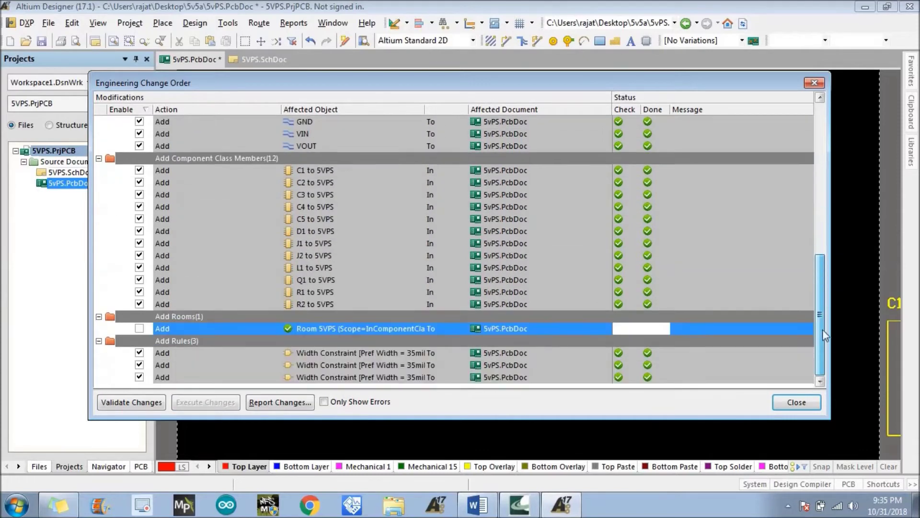
{"action": "left_click", "coordinate": [796, 402]}
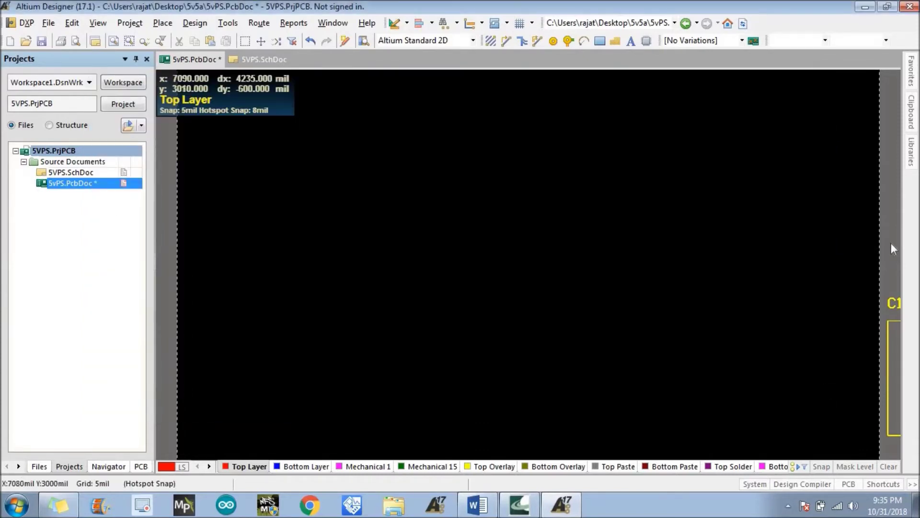
Place Q1 in the upper middle of the board and capacitor C5 below it near the lower board edge.
{"action": "right_click_drag", "start_coordinate": [891, 244], "coordinate": [217, 245]}
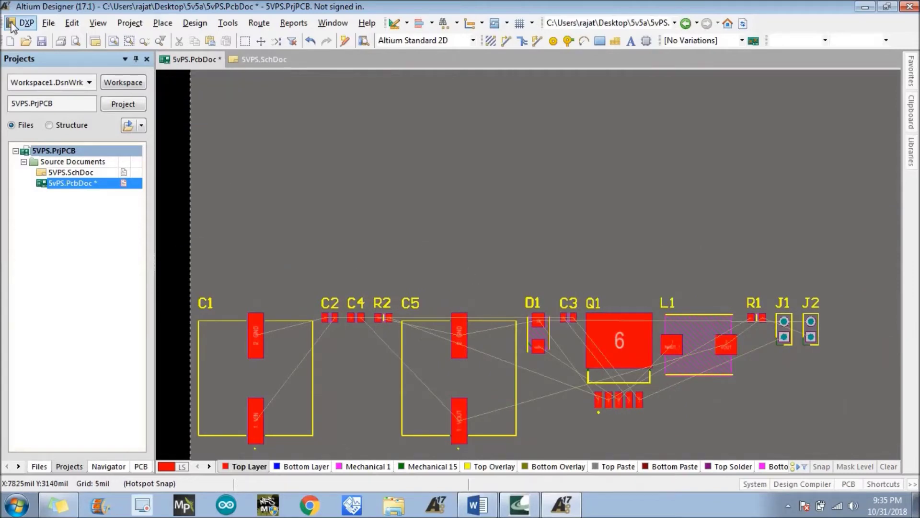
{"action": "left_click", "coordinate": [110, 42]}
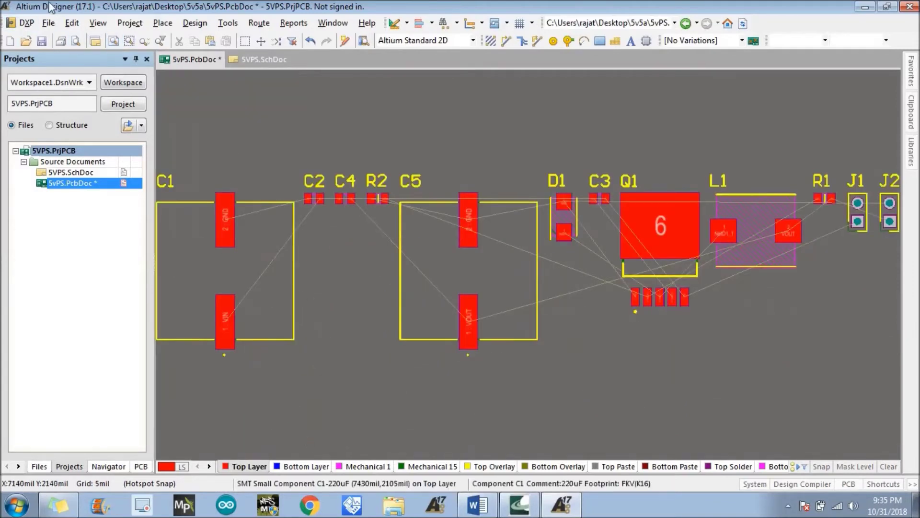
{"action": "left_click", "coordinate": [273, 361]}
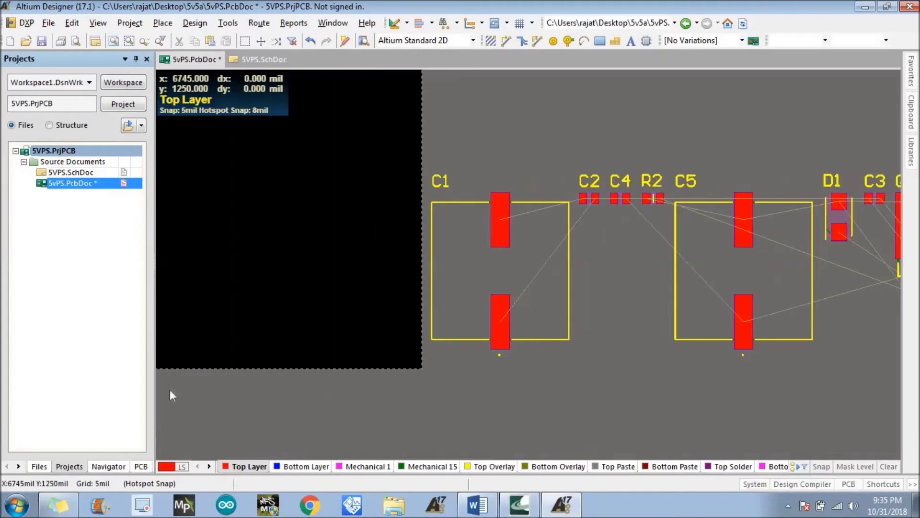
{"action": "left_click", "coordinate": [129, 42]}
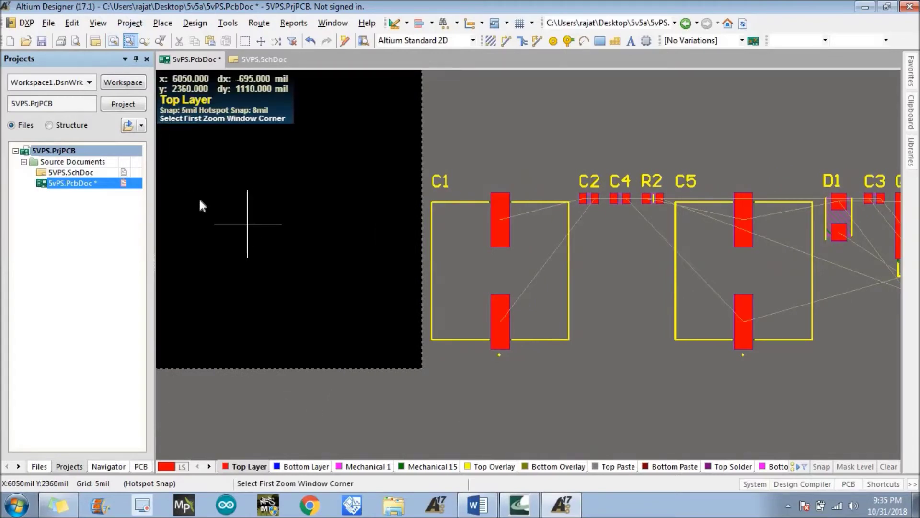
{"action": "left_click", "coordinate": [775, 411]}
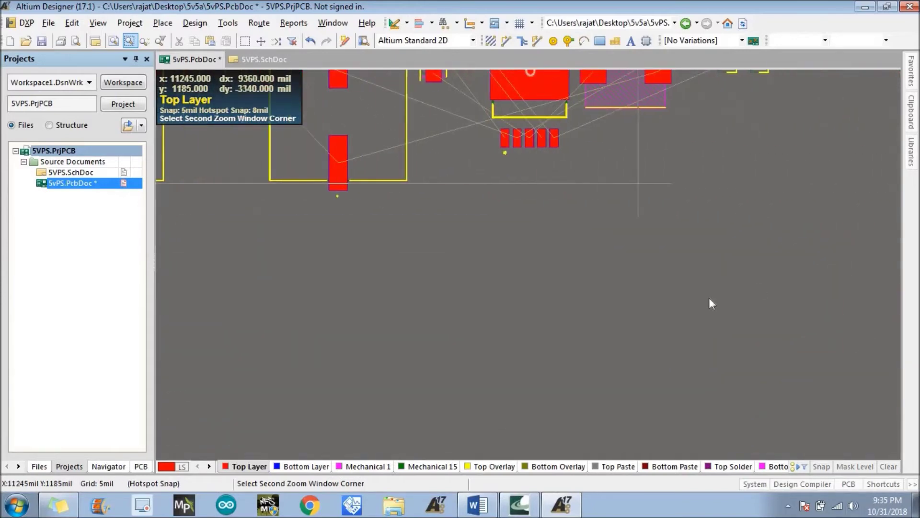
{"action": "left_click", "coordinate": [789, 258]}
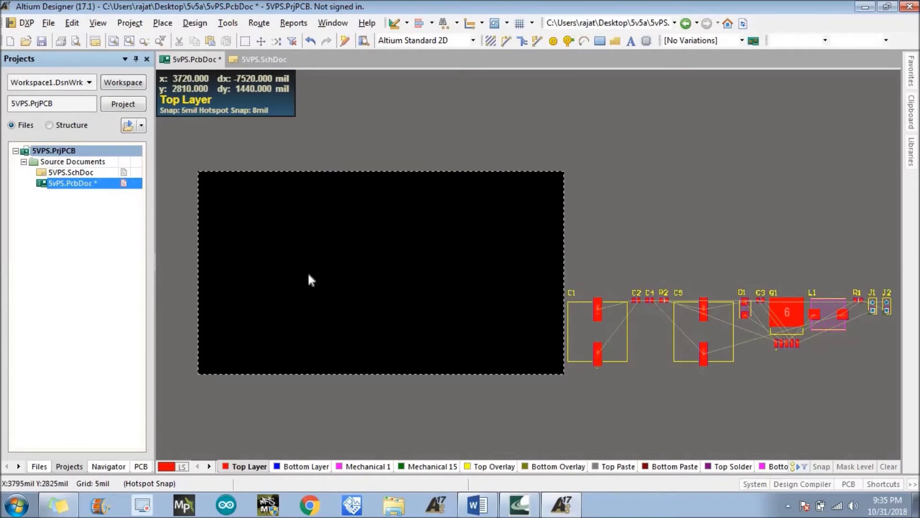
{"action": "left_click_drag", "start_coordinate": [777, 318], "coordinate": [618, 299]}
{"action": "left_click_drag", "start_coordinate": [335, 273], "coordinate": [375, 230]}
{"action": "left_click_drag", "start_coordinate": [715, 323], "coordinate": [362, 335]}
{"action": "key", "text": "space"}
{"action": "key", "text": "space"}
{"action": "key", "text": "space"}
{"action": "key", "text": "space"}
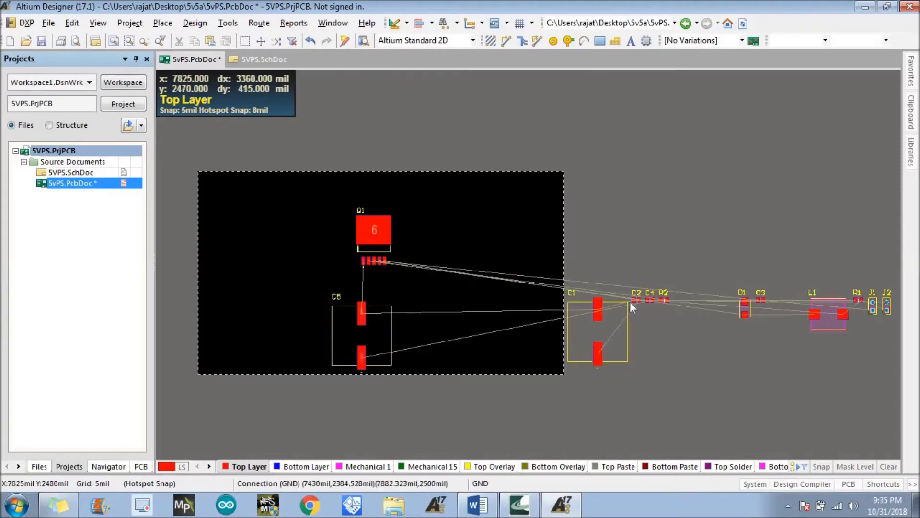
Move C1 clear of the component row and place C2 upright between Q1's pins and C5.
{"action": "left_click_drag", "start_coordinate": [609, 339], "coordinate": [628, 342]}
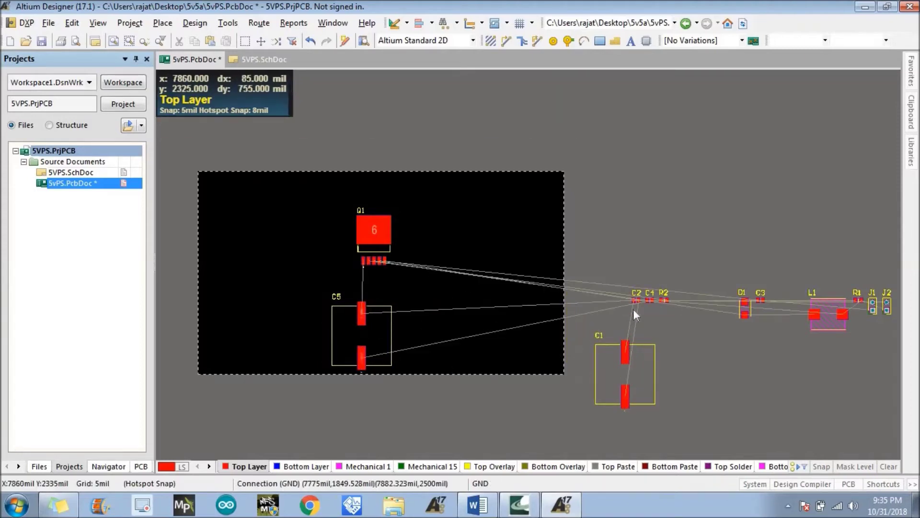
{"action": "left_click_drag", "start_coordinate": [636, 300], "coordinate": [386, 299]}
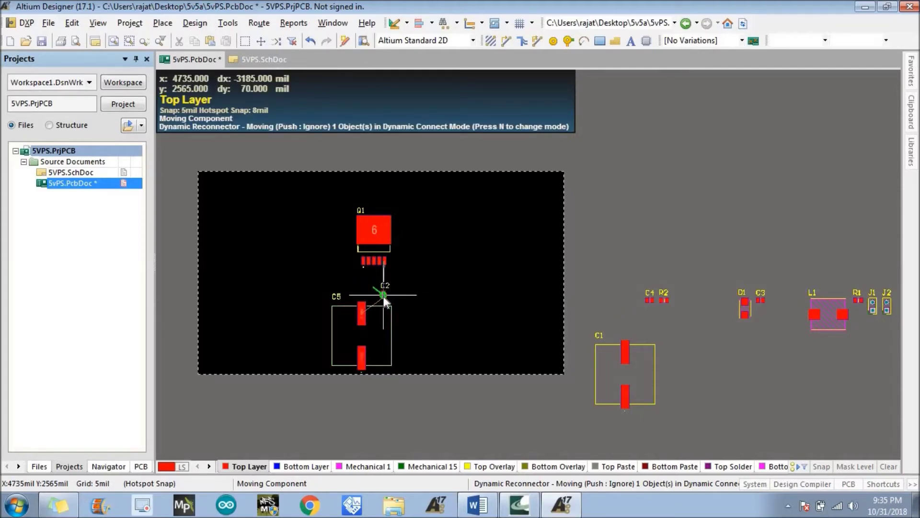
{"action": "left_click_drag", "start_coordinate": [383, 296], "coordinate": [385, 297]}
{"action": "left_click", "coordinate": [384, 293]}
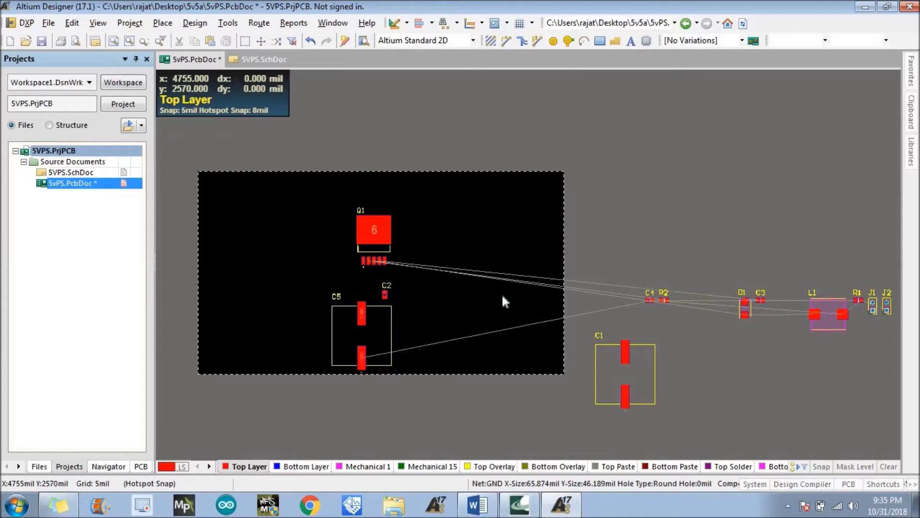
Place C4 just left of Q1's pins and R2 upright between Q1 and C5.
{"action": "left_click", "coordinate": [650, 300]}
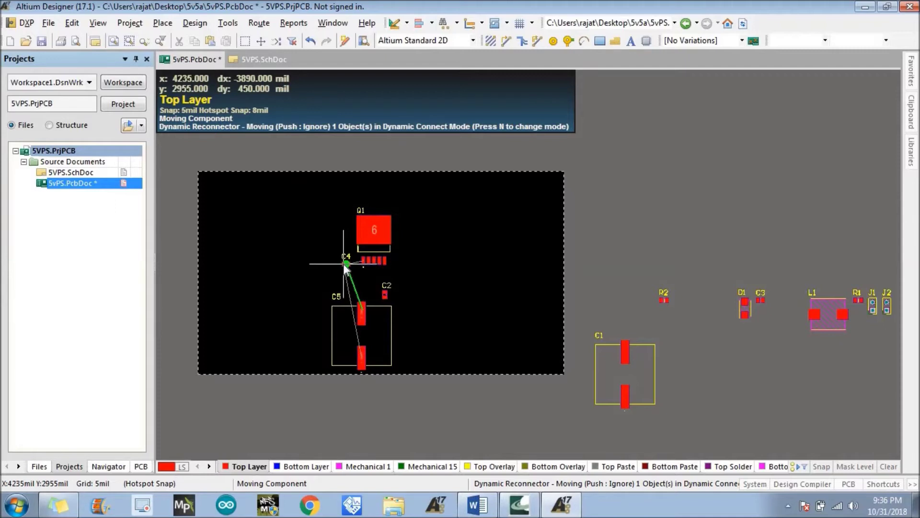
{"action": "left_click", "coordinate": [346, 264]}
{"action": "left_click", "coordinate": [664, 300]}
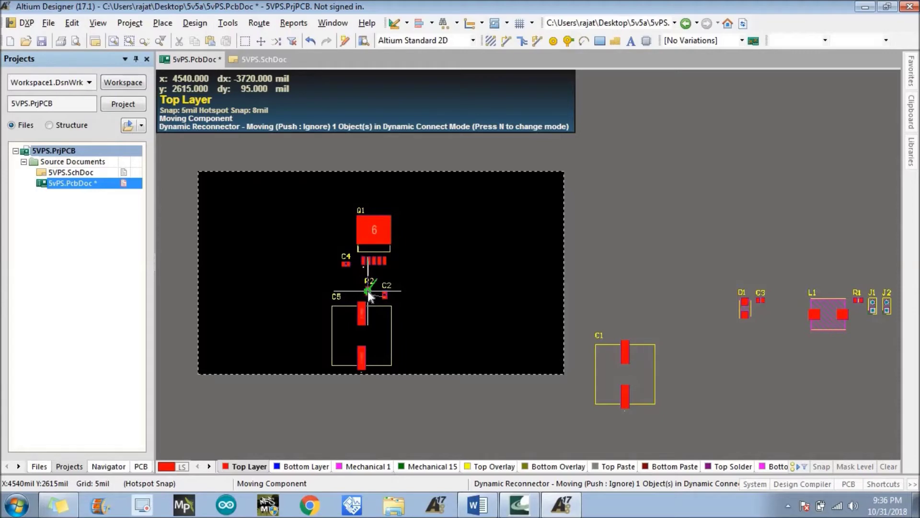
{"action": "left_click", "coordinate": [367, 291]}
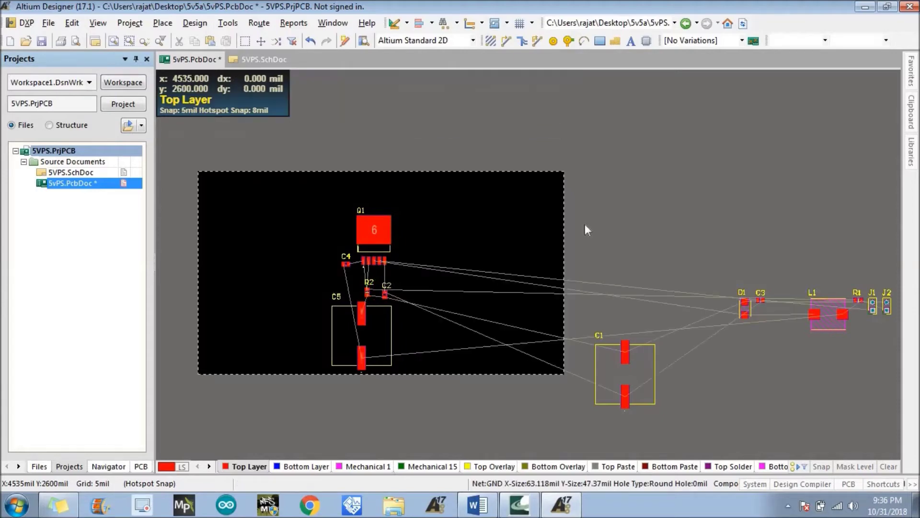
Place C1 on the board right of Q1's pins, rotated 180 degrees, and put D1 between C1 and Q1's pins.
{"action": "left_click_drag", "start_coordinate": [640, 337], "coordinate": [440, 285]}
{"action": "key", "text": "space"}
{"action": "key", "text": "space"}
{"action": "left_click_drag", "start_coordinate": [750, 306], "coordinate": [398, 284]}
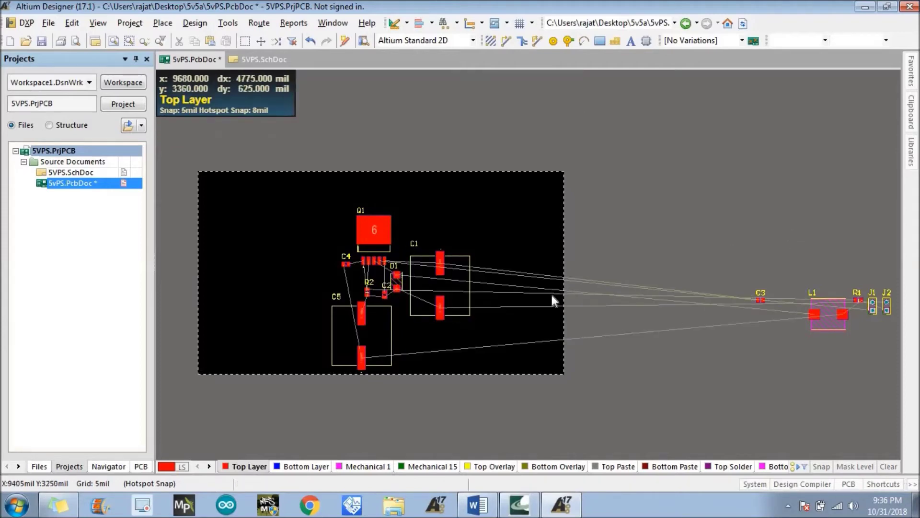
Shift C2 slightly left, away from D1 and closer to R2.
{"action": "left_click", "coordinate": [382, 294]}
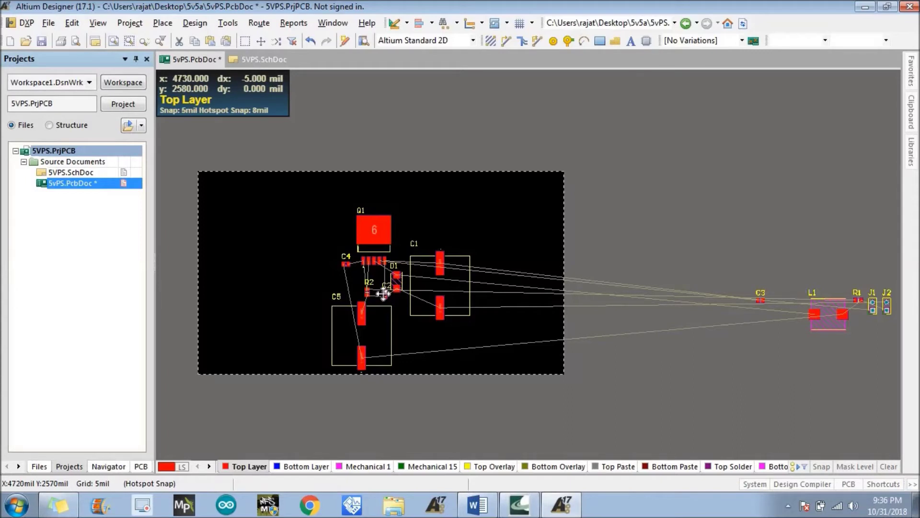
{"action": "left_click", "coordinate": [384, 293]}
{"action": "left_click_drag", "start_coordinate": [384, 292], "coordinate": [379, 292]}
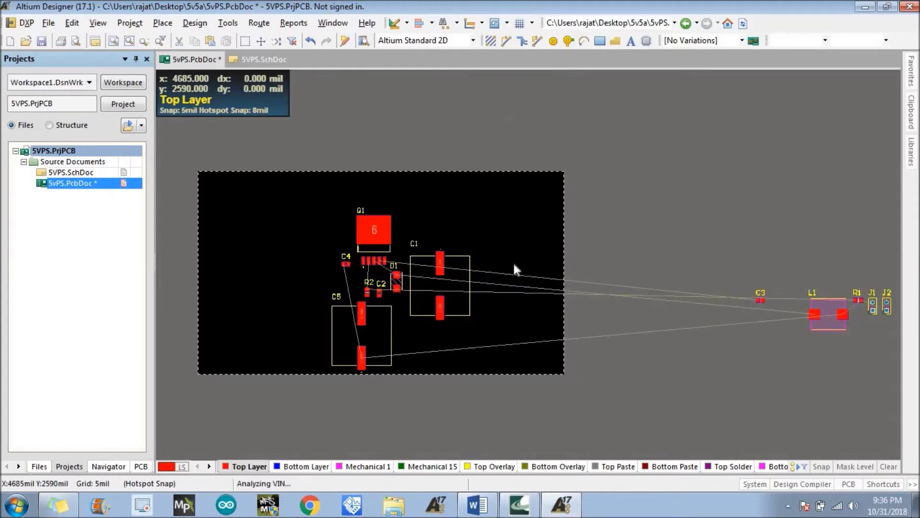
Place C3 upright on the board above C5's upper corner and L1 just left of Q1.
{"action": "left_click_drag", "start_coordinate": [760, 300], "coordinate": [324, 281]}
{"action": "left_click_drag", "start_coordinate": [828, 314], "coordinate": [325, 227]}
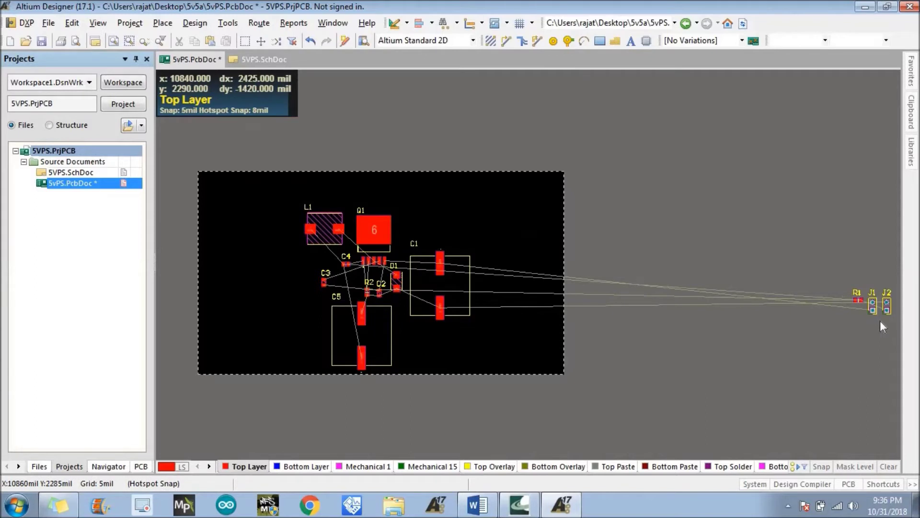
Place R1 between C3 and R2, connector J1 right of C1 and J2 left of L1's lower side, and stand C4 upright above C3.
{"action": "left_click_drag", "start_coordinate": [812, 306], "coordinate": [353, 285]}
{"action": "left_click_drag", "start_coordinate": [871, 304], "coordinate": [304, 261]}
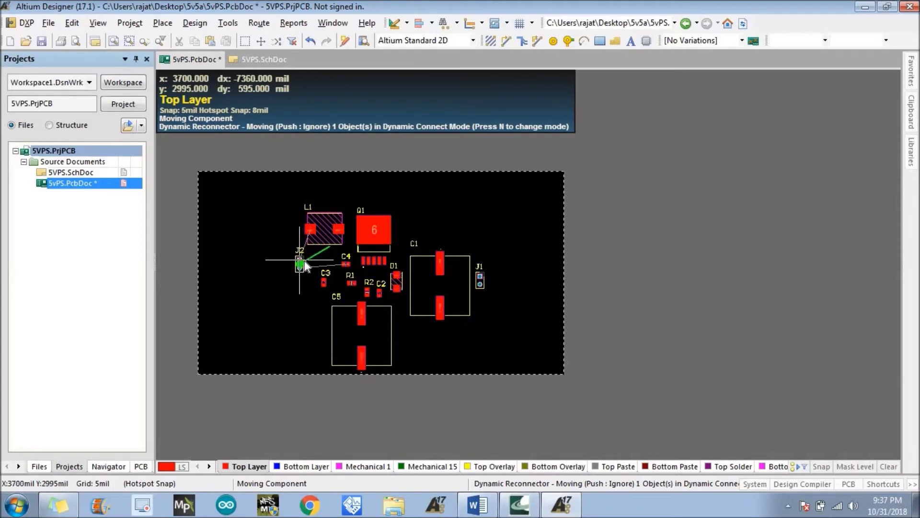
{"action": "left_click_drag", "start_coordinate": [305, 260], "coordinate": [325, 262]}
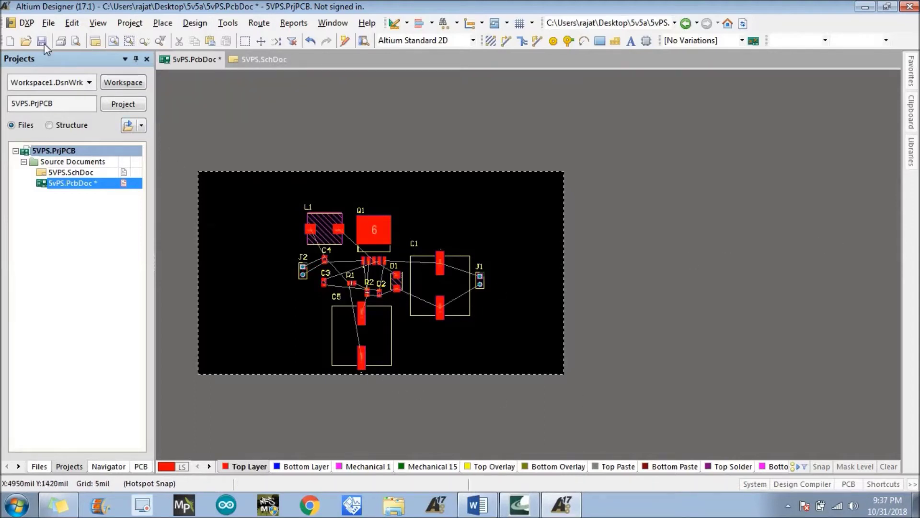
Route a 35 mil GND track on the Top Layer from Q1's pin 1 down to R2's lower pad.
{"action": "left_click", "coordinate": [113, 40]}
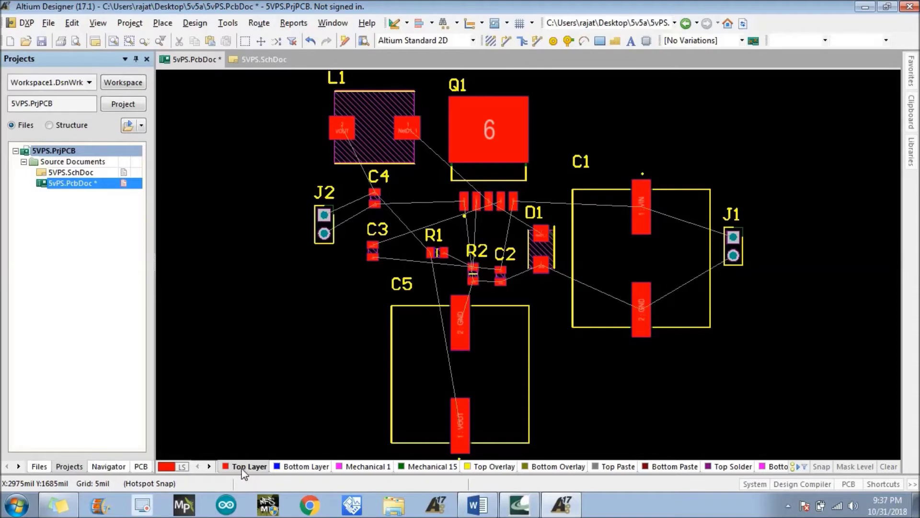
{"action": "left_click", "coordinate": [505, 44]}
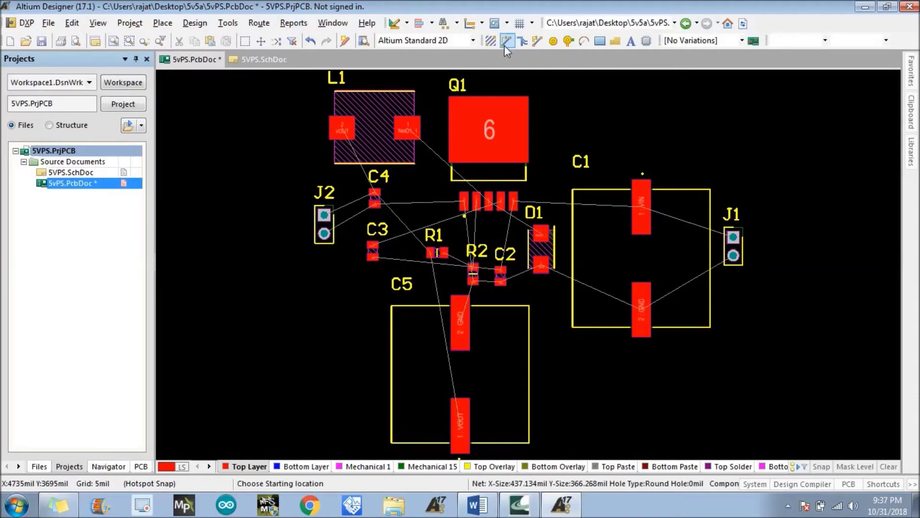
{"action": "left_click", "coordinate": [463, 203]}
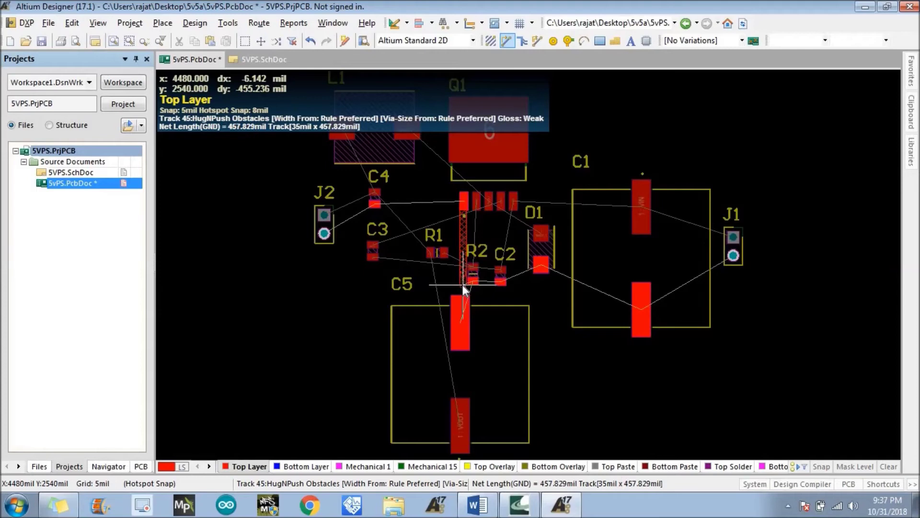
{"action": "left_click", "coordinate": [466, 284]}
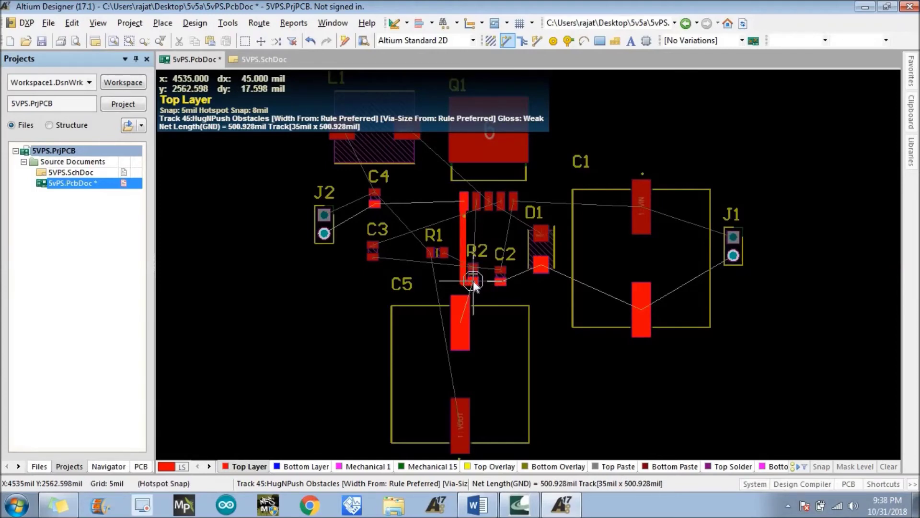
{"action": "left_click", "coordinate": [473, 282]}
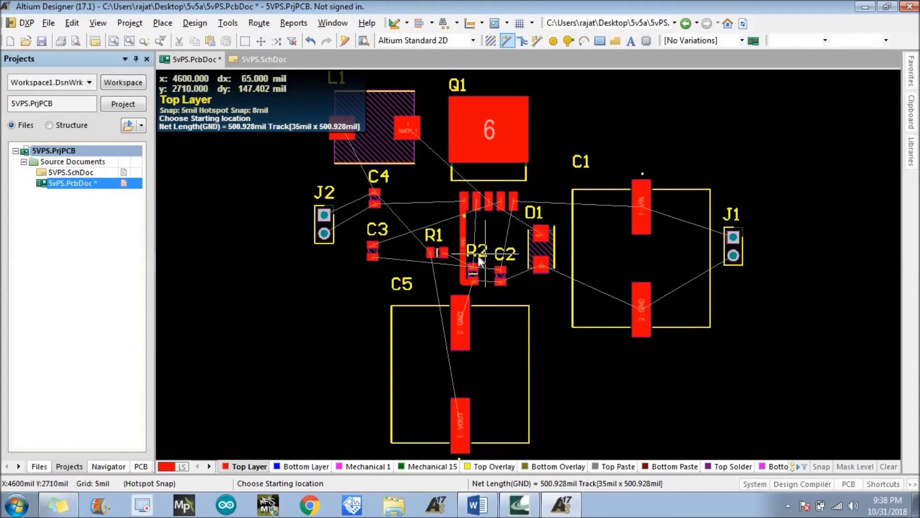
Route a 10 mil NetQ1_2 track between Q1's pin 2 and R2's upper pad, and inspect it up close.
{"action": "left_click", "coordinate": [476, 205]}
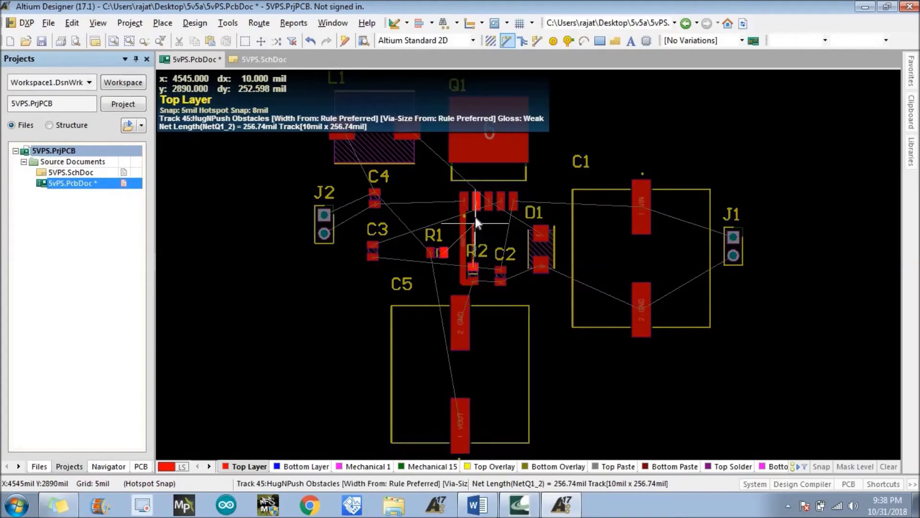
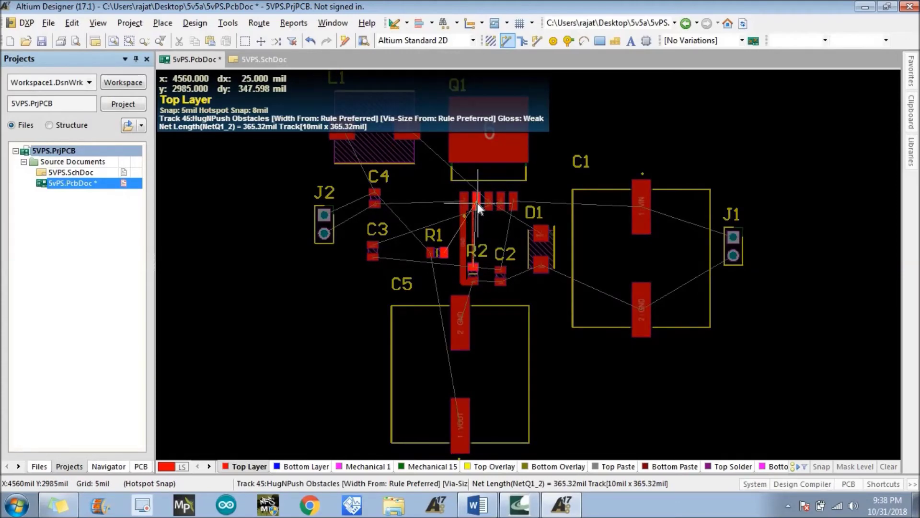
{"action": "key", "text": "Escape"}
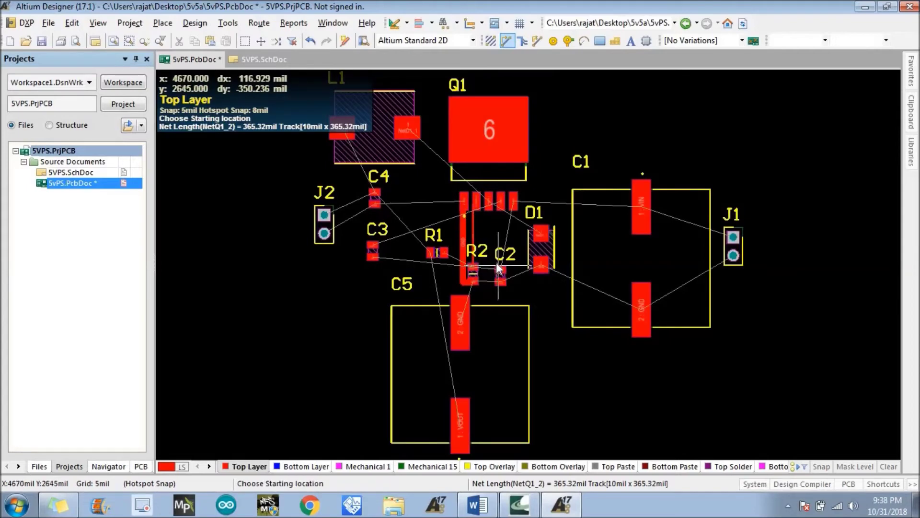
{"action": "key", "text": "Escape"}
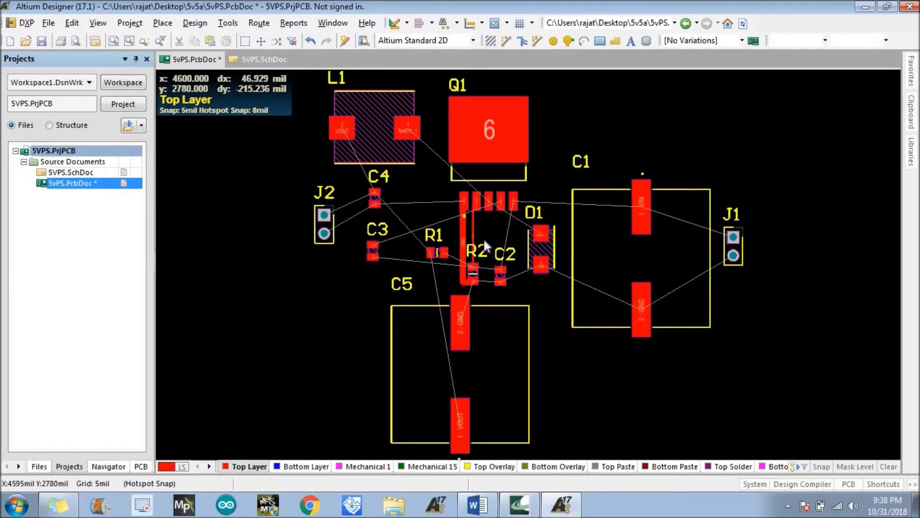
{"action": "left_click", "coordinate": [129, 41]}
{"action": "left_click", "coordinate": [442, 203]}
{"action": "left_click", "coordinate": [513, 283]}
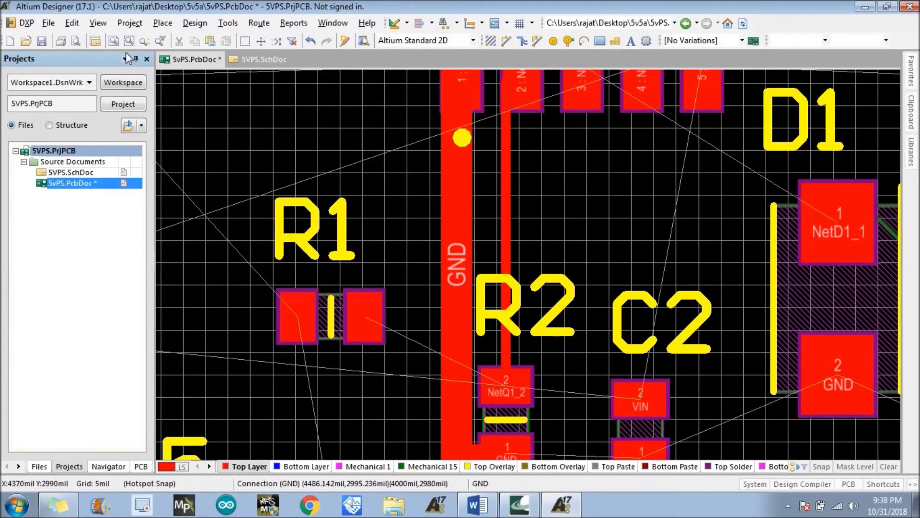
{"action": "left_click", "coordinate": [112, 42]}
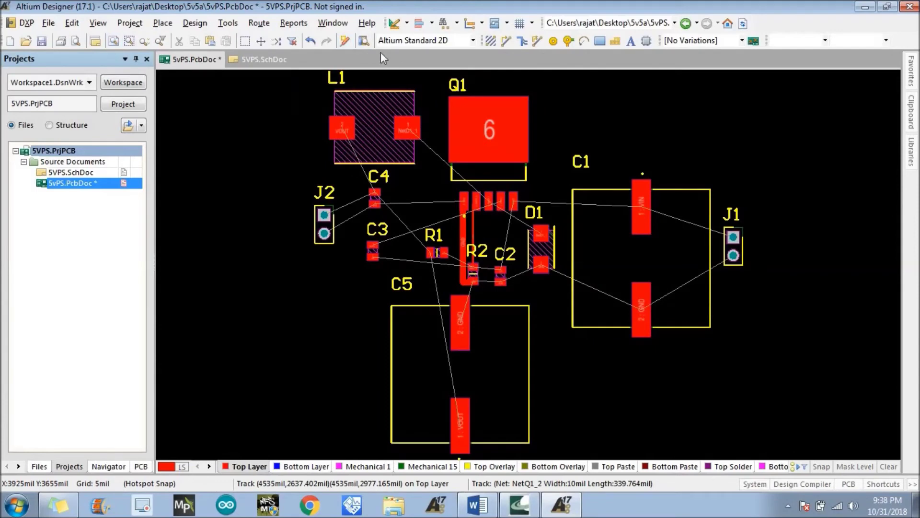
Route 35 mil tracks from C5's GND pad to R2's lower pad and from C5's VOUT pad to R1's left pad.
{"action": "left_click", "coordinate": [505, 42]}
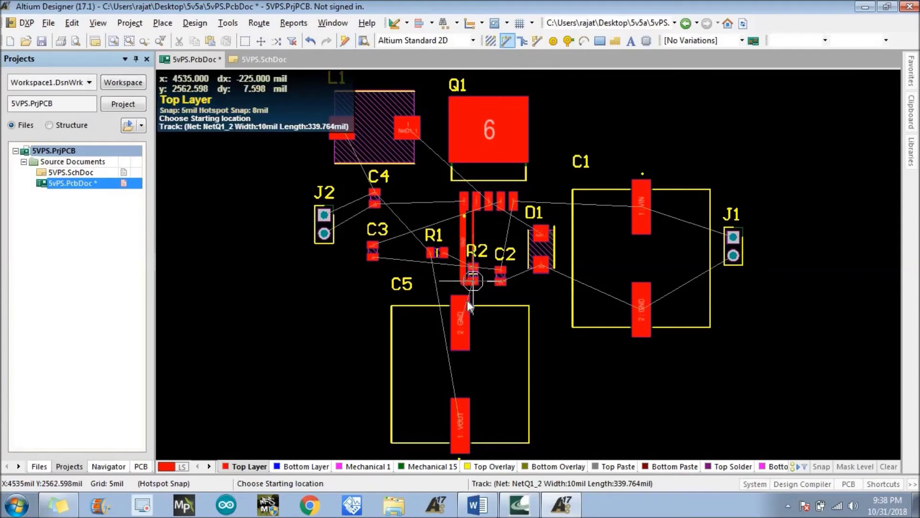
{"action": "left_click", "coordinate": [460, 321]}
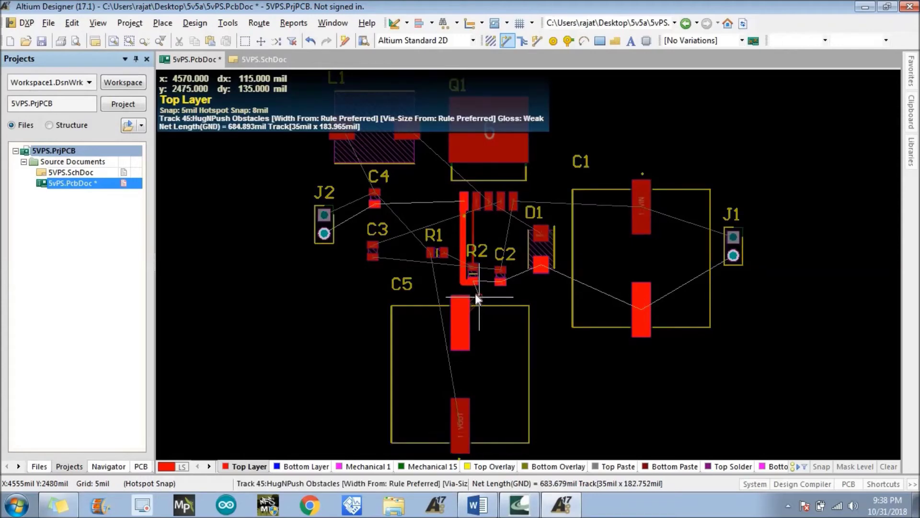
{"action": "left_click", "coordinate": [472, 279]}
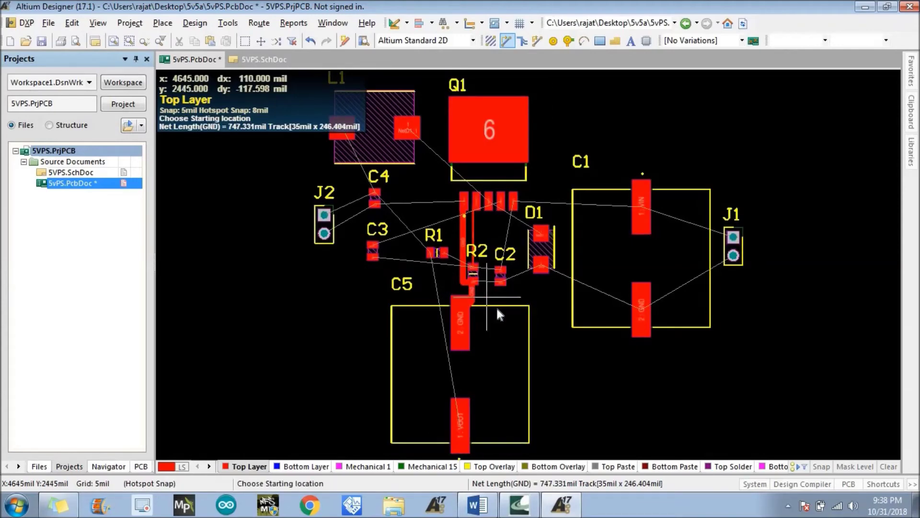
{"action": "left_click", "coordinate": [459, 425]}
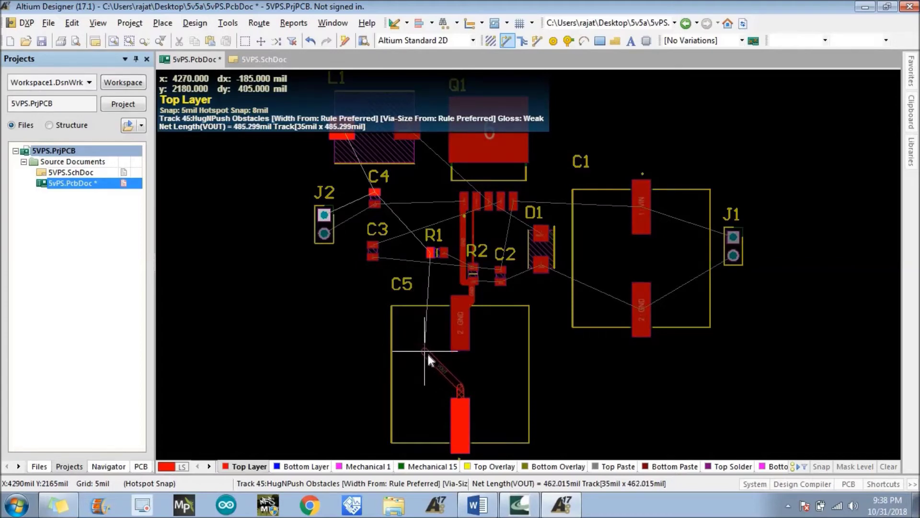
{"action": "left_click", "coordinate": [431, 253]}
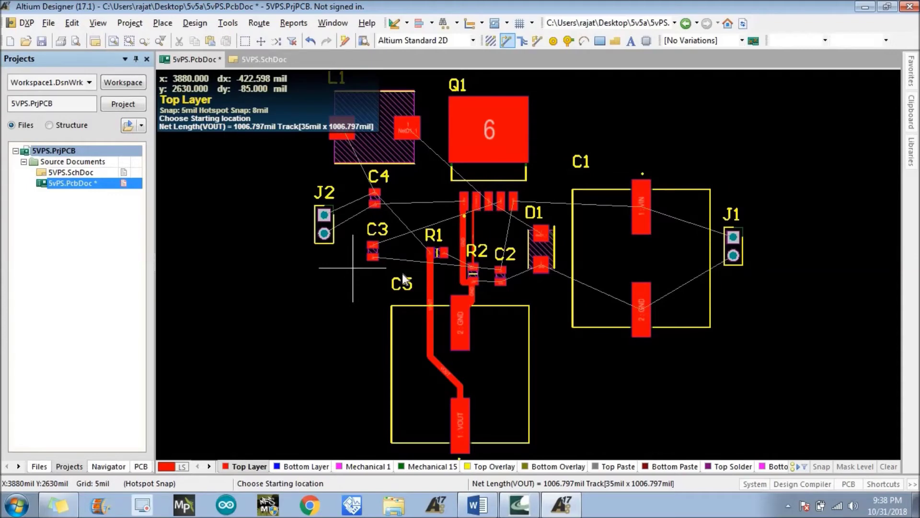
Route the 35 mil VIN track from C2's upper pad through Q1's pin 5 and C1's VIN pad to J1's upper pin.
{"action": "left_click", "coordinate": [501, 271]}
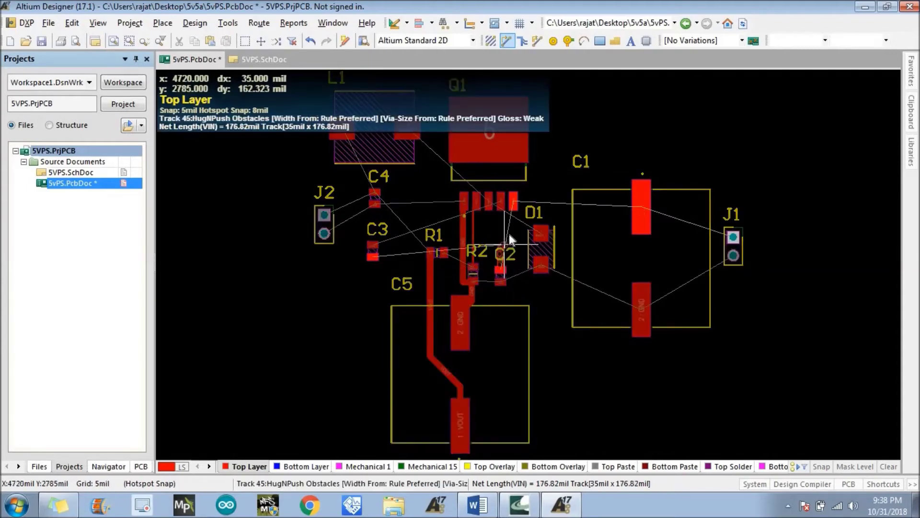
{"action": "left_click", "coordinate": [514, 204]}
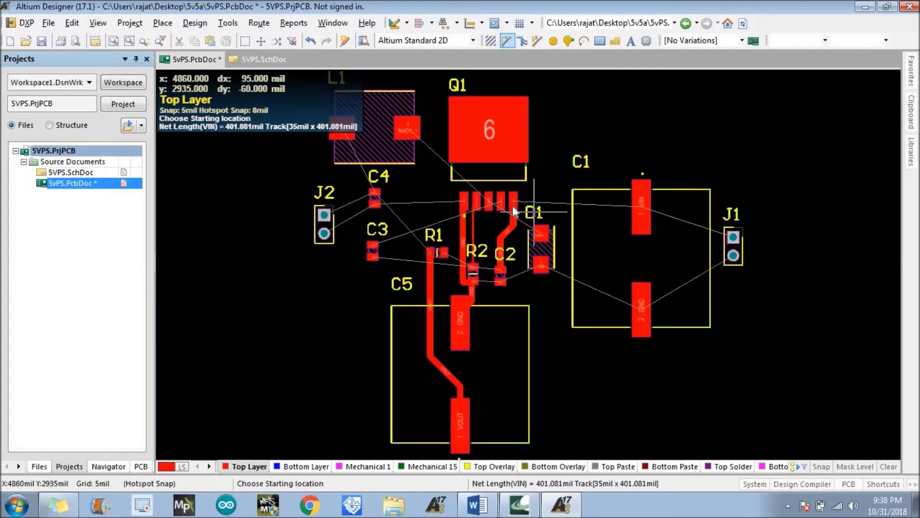
{"action": "left_click", "coordinate": [514, 205]}
{"action": "left_click", "coordinate": [640, 201]}
{"action": "left_click", "coordinate": [642, 206]}
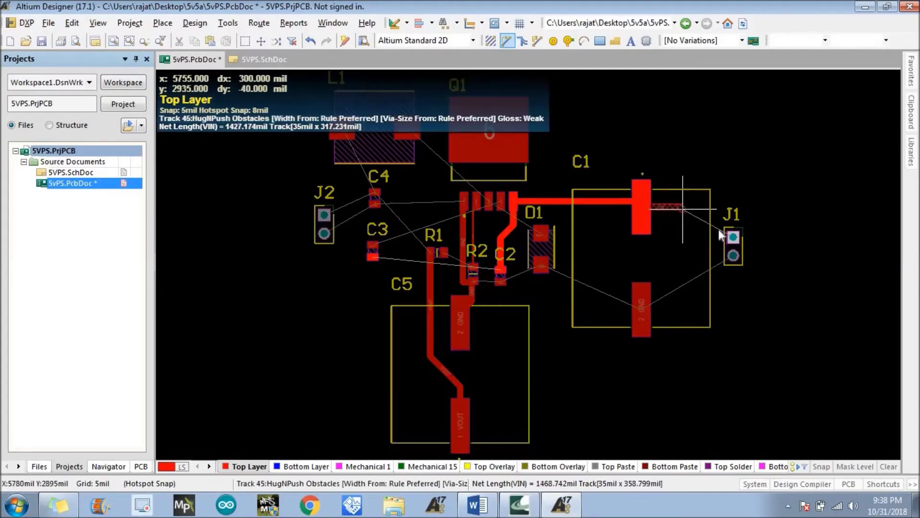
{"action": "left_click", "coordinate": [736, 238]}
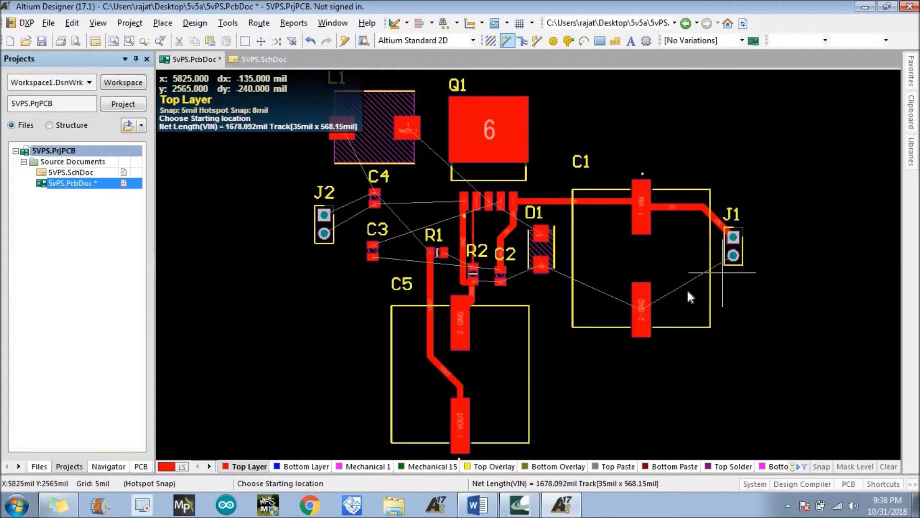
Route 35 mil GND tracks linking J1's lower pin, C1's GND pad, D1's lower pad, C2's lower pad and R2.
{"action": "left_click", "coordinate": [638, 312]}
{"action": "left_click", "coordinate": [733, 255]}
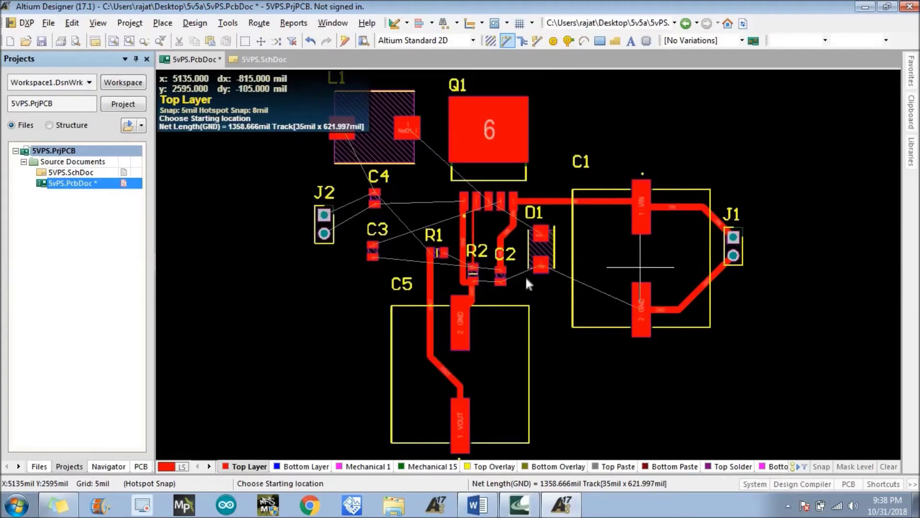
{"action": "left_click", "coordinate": [541, 264]}
{"action": "left_click", "coordinate": [641, 313]}
{"action": "left_click", "coordinate": [499, 281]}
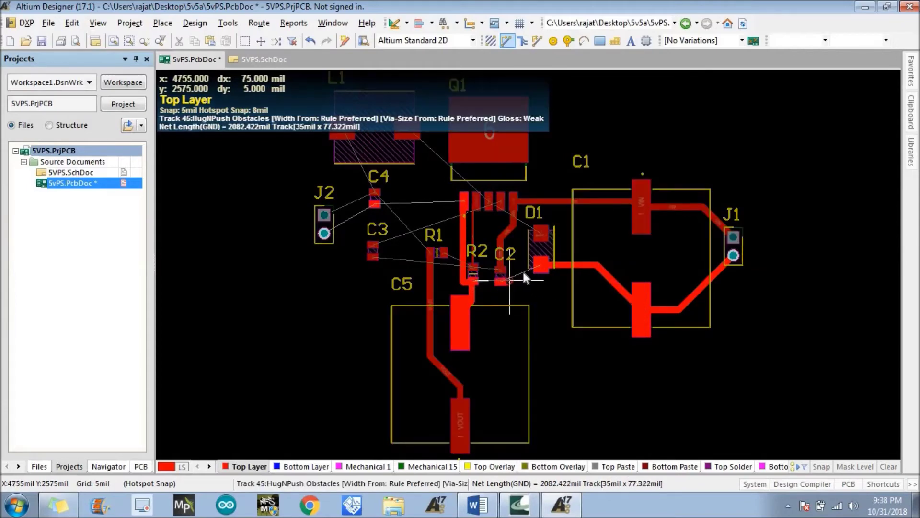
{"action": "left_click", "coordinate": [542, 262]}
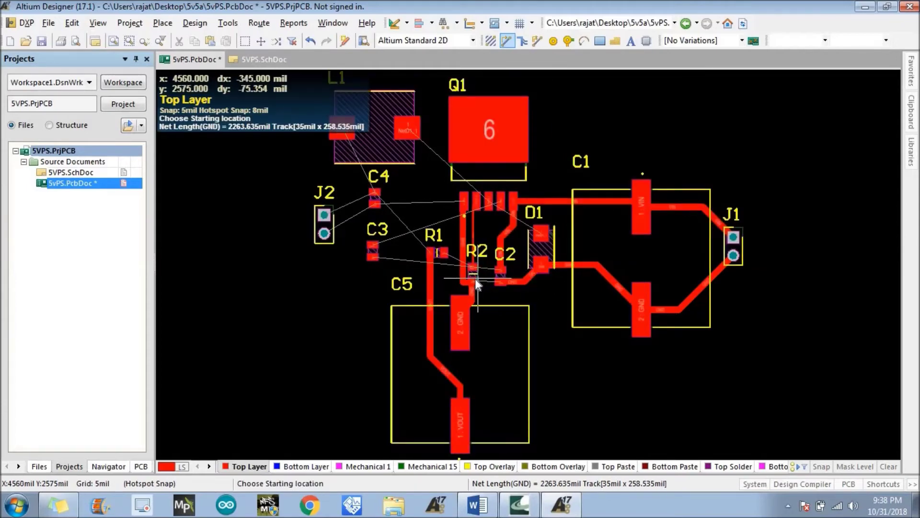
{"action": "left_click", "coordinate": [475, 279]}
{"action": "left_click", "coordinate": [499, 281]}
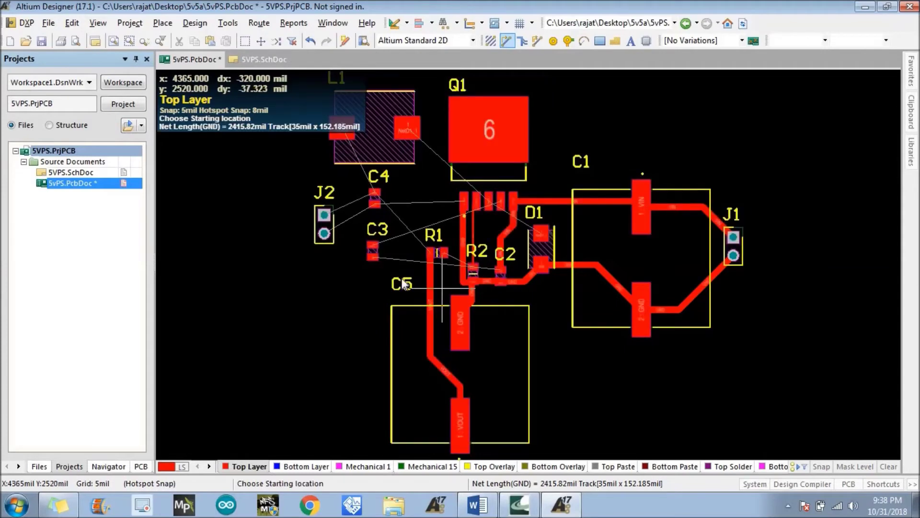
Route a 10 mil NetQ1_2 track from R1's right pad up and over Q1's pin 1 to pin 2.
{"action": "left_click", "coordinate": [473, 267]}
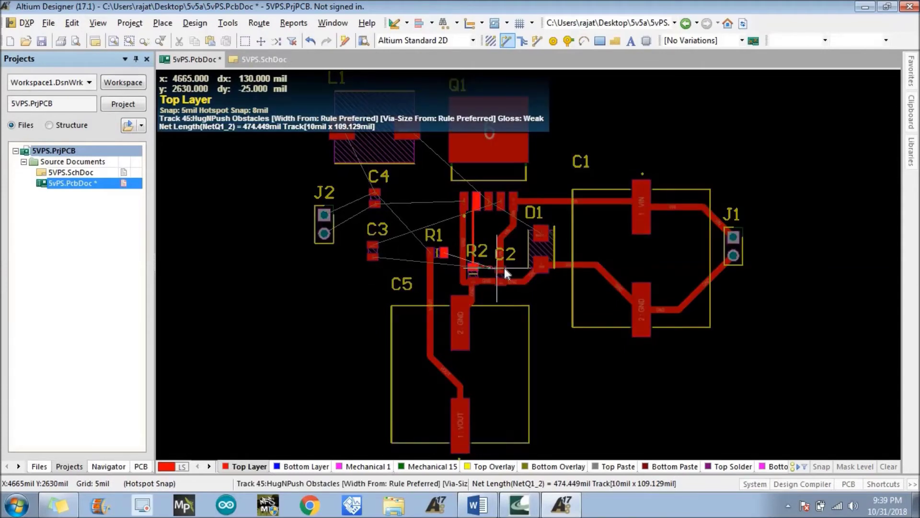
{"action": "right_click", "coordinate": [485, 229]}
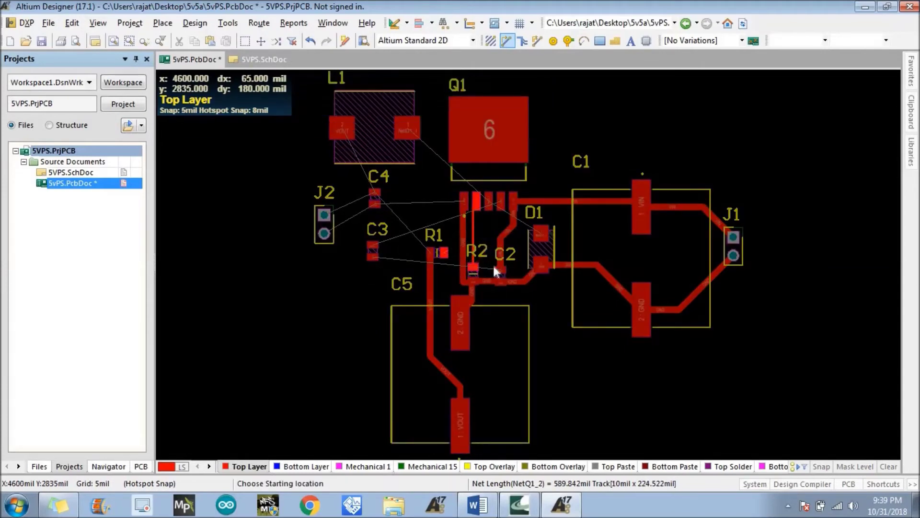
{"action": "left_click", "coordinate": [444, 252]}
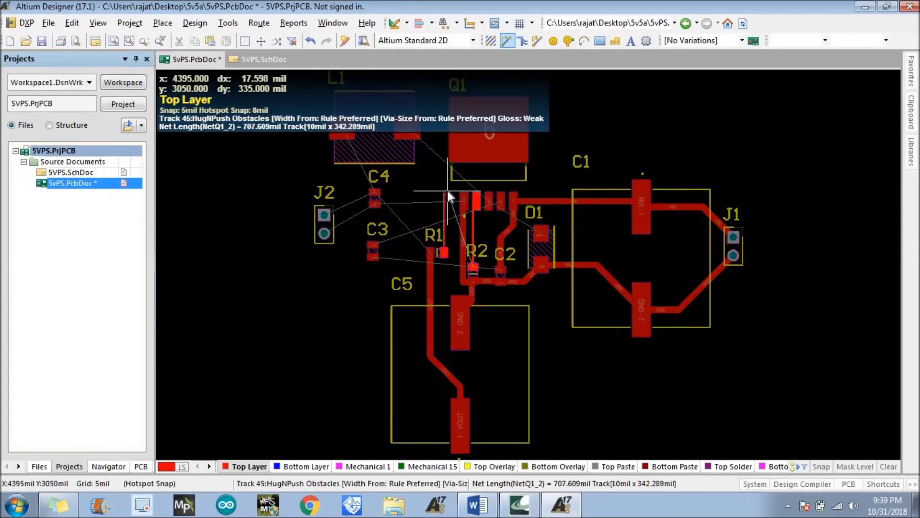
{"action": "left_click", "coordinate": [472, 189]}
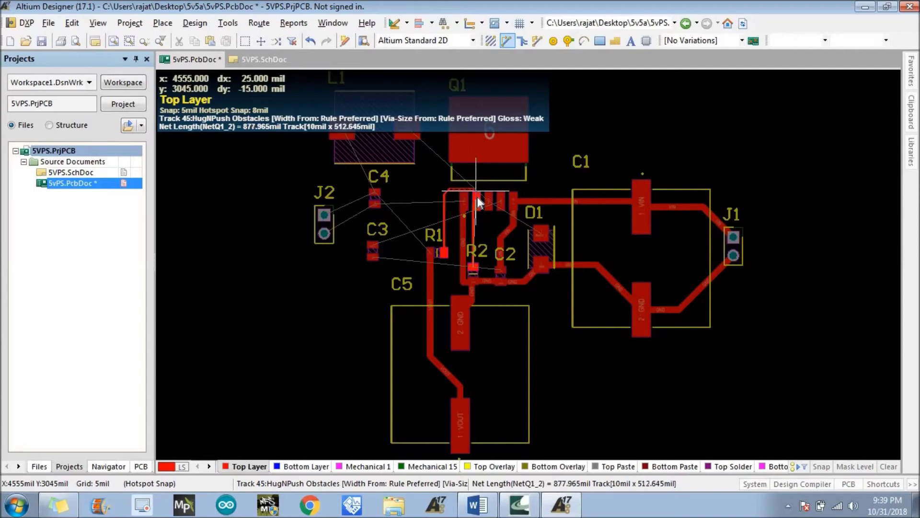
{"action": "left_click", "coordinate": [478, 200]}
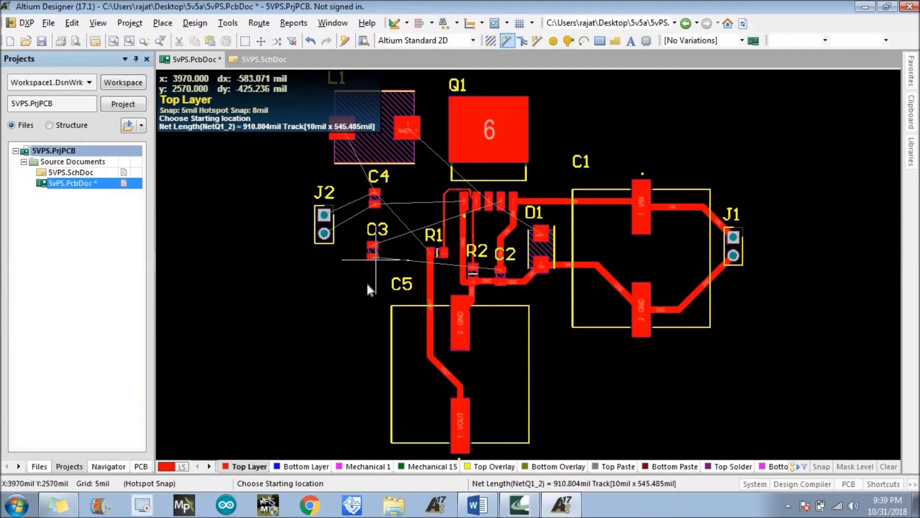
Route 35 mil GND and VOUT tracks from J2's lower and upper pins to C4's lower and upper pads.
{"action": "left_click", "coordinate": [325, 234]}
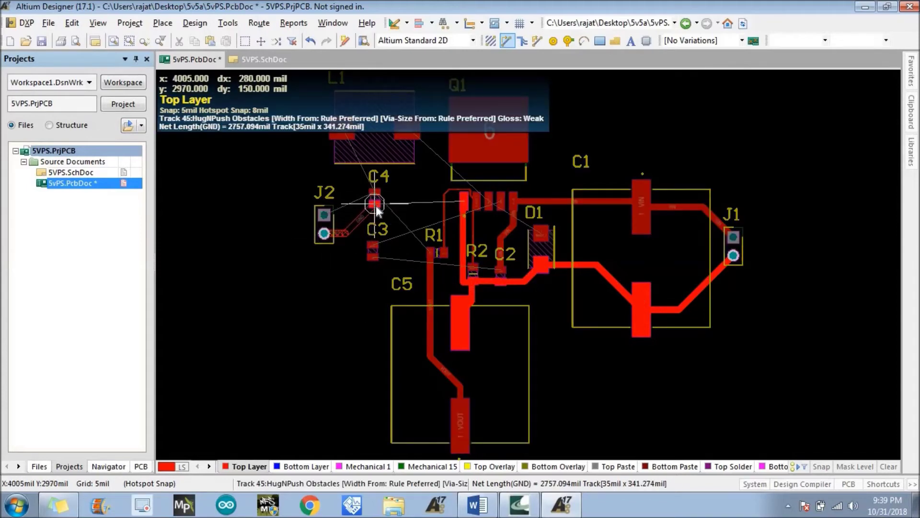
{"action": "left_click", "coordinate": [375, 205]}
{"action": "left_click", "coordinate": [325, 216]}
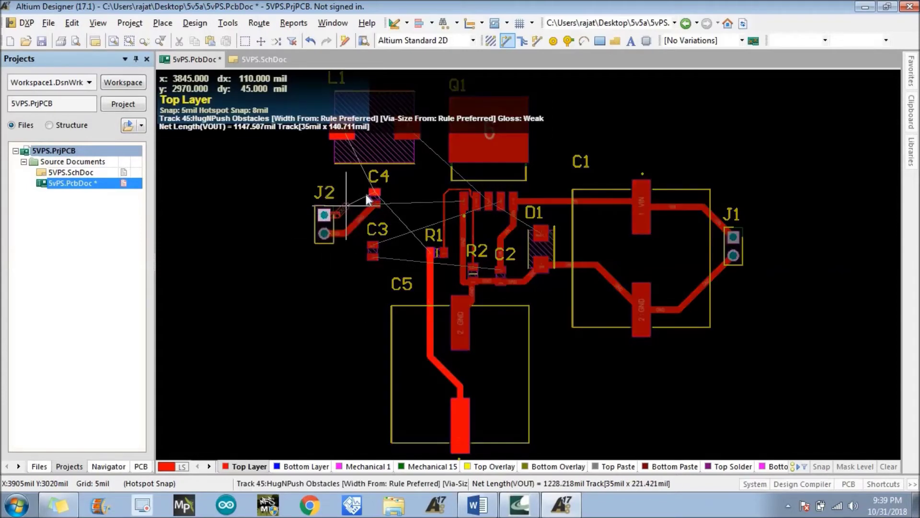
{"action": "left_click", "coordinate": [375, 193]}
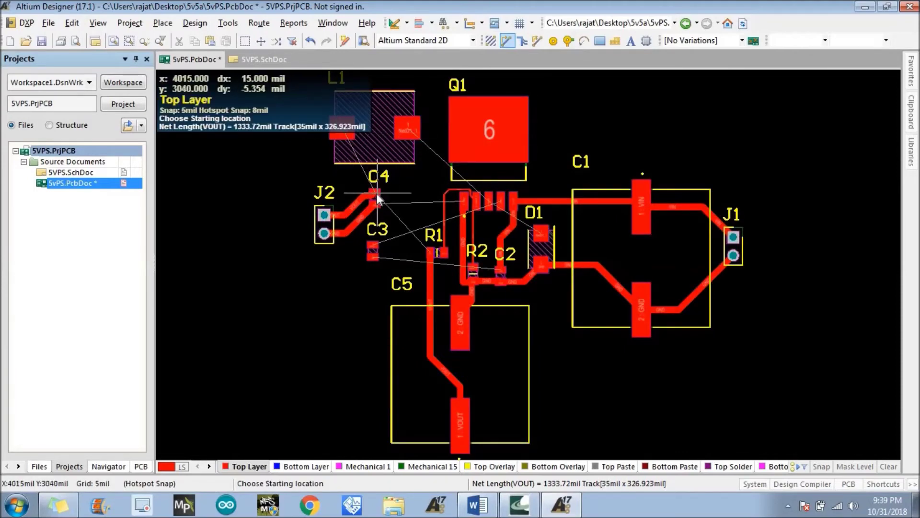
Route 35 mil VOUT tracks linking C4's upper pad to L1's left pad and to R1's left pad.
{"action": "left_click", "coordinate": [340, 140]}
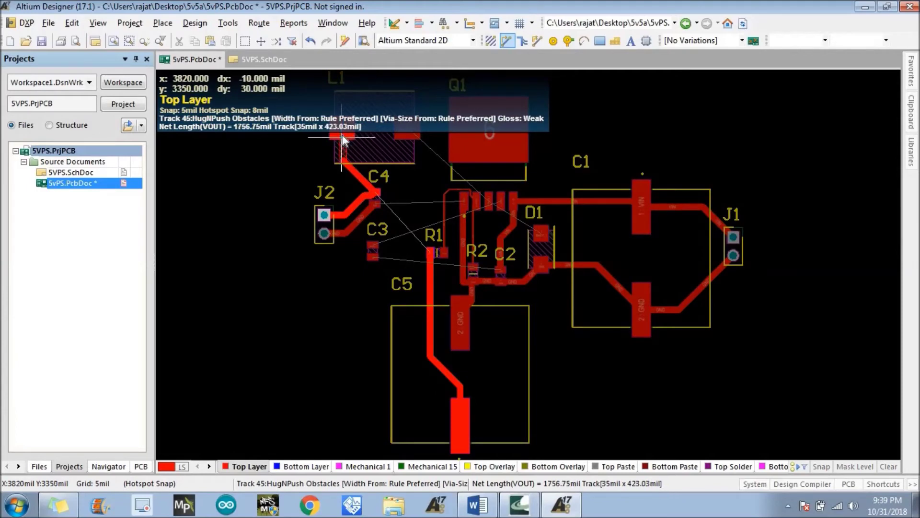
{"action": "left_click", "coordinate": [375, 194]}
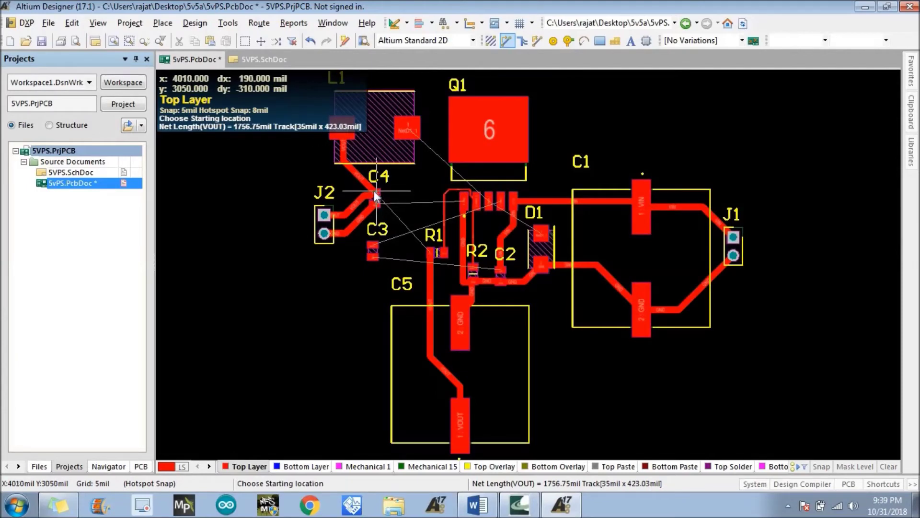
{"action": "left_click", "coordinate": [430, 254]}
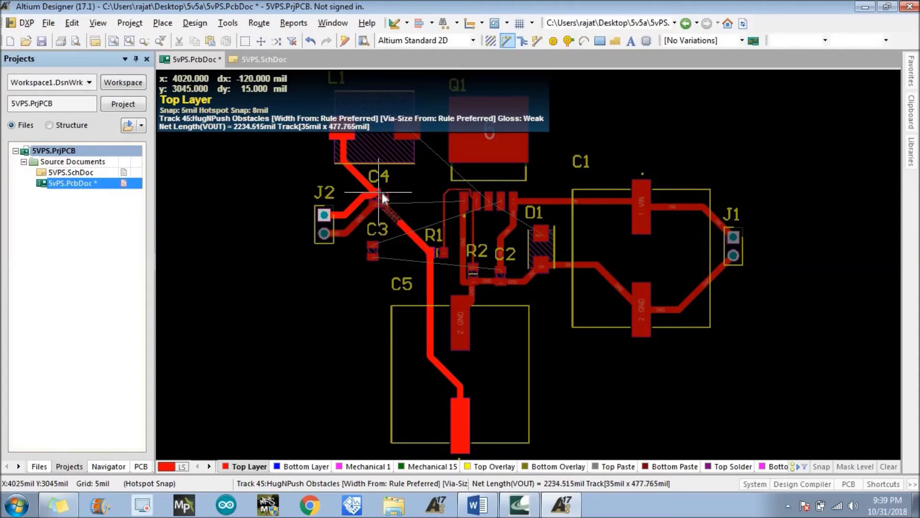
{"action": "left_click", "coordinate": [367, 190]}
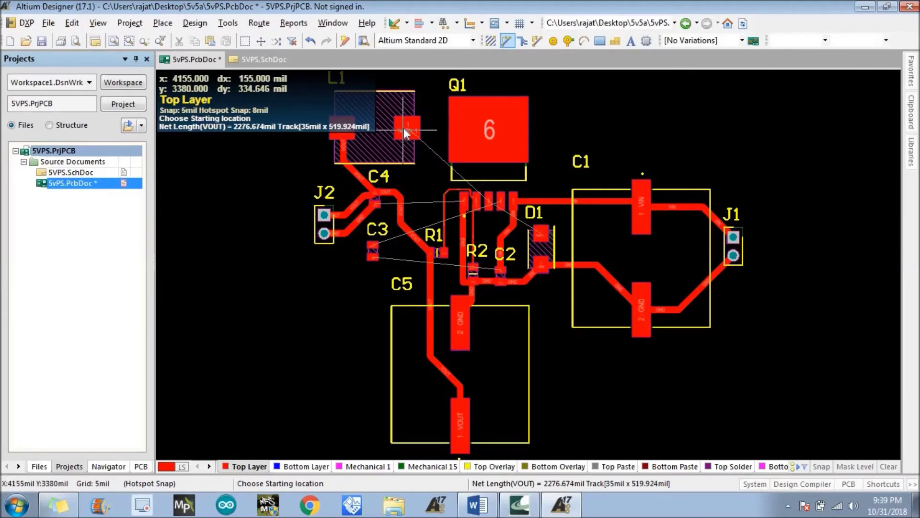
Route a 10 mil NetD1_1 track from Q1's pin 3 up and across to L1's right pad.
{"action": "left_click", "coordinate": [487, 202]}
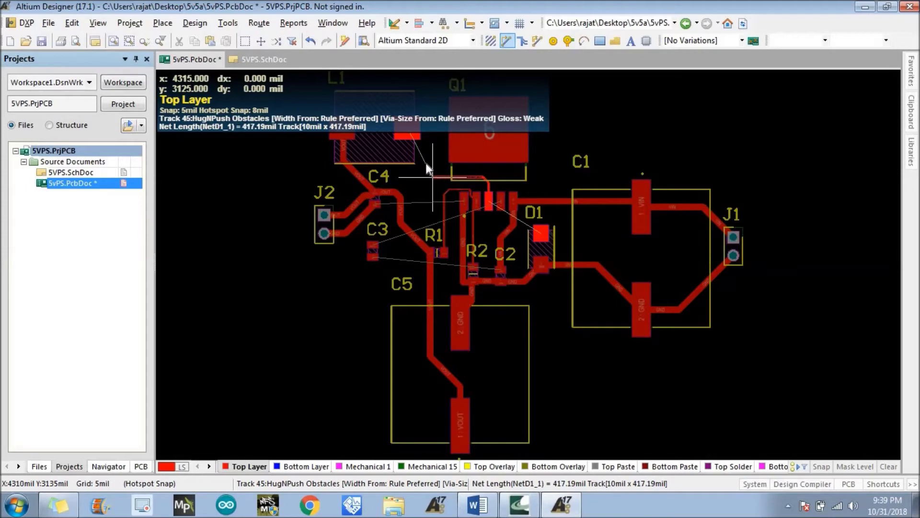
{"action": "left_click", "coordinate": [408, 129]}
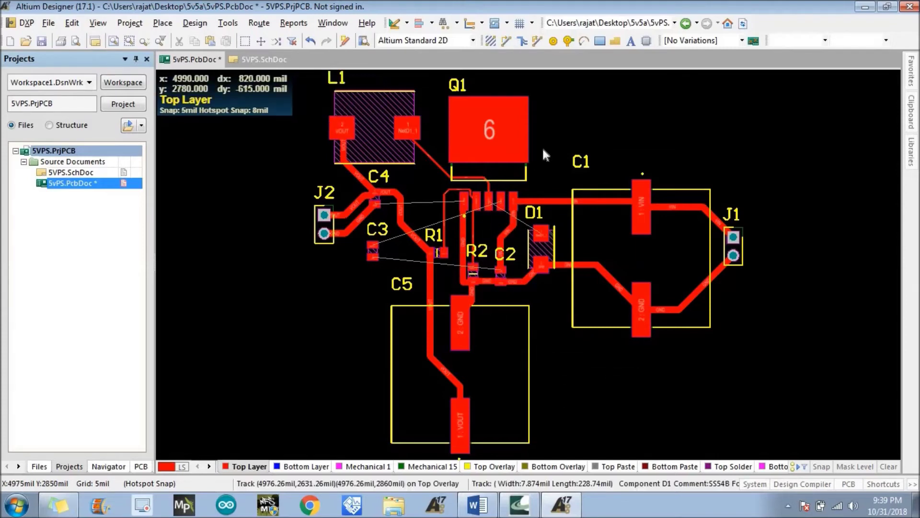
{"action": "key", "text": "Escape"}
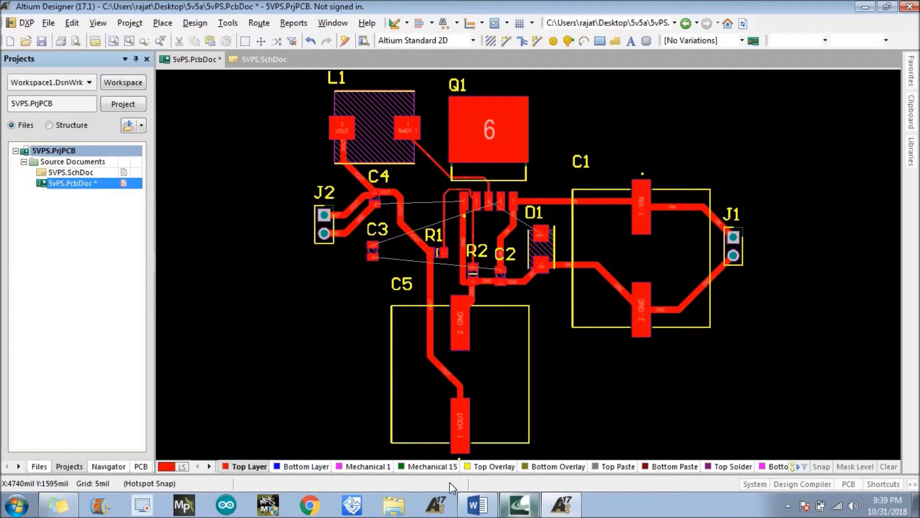
Look up the inner and outer through-hole via sizes in the Word document Steps.docx, then return to Altium Designer.
{"action": "left_click", "coordinate": [477, 504]}
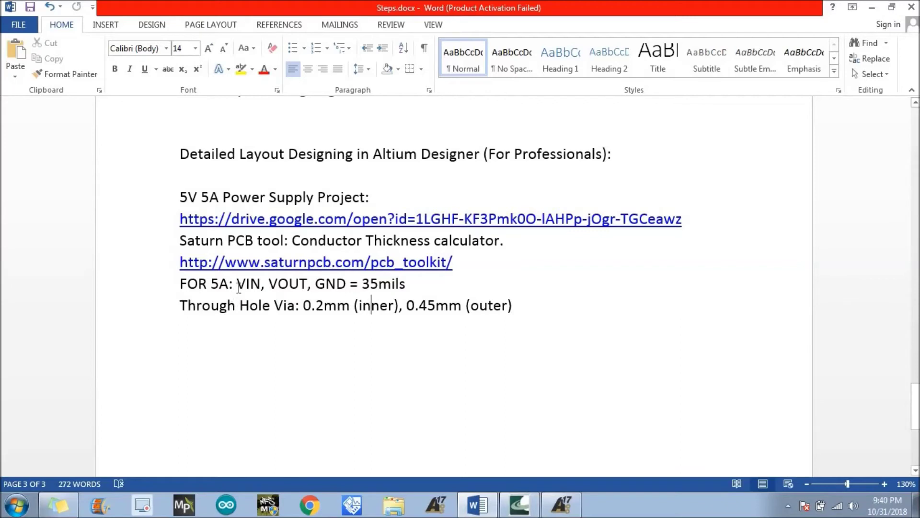
{"action": "left_click_drag", "start_coordinate": [176, 305], "coordinate": [304, 306]}
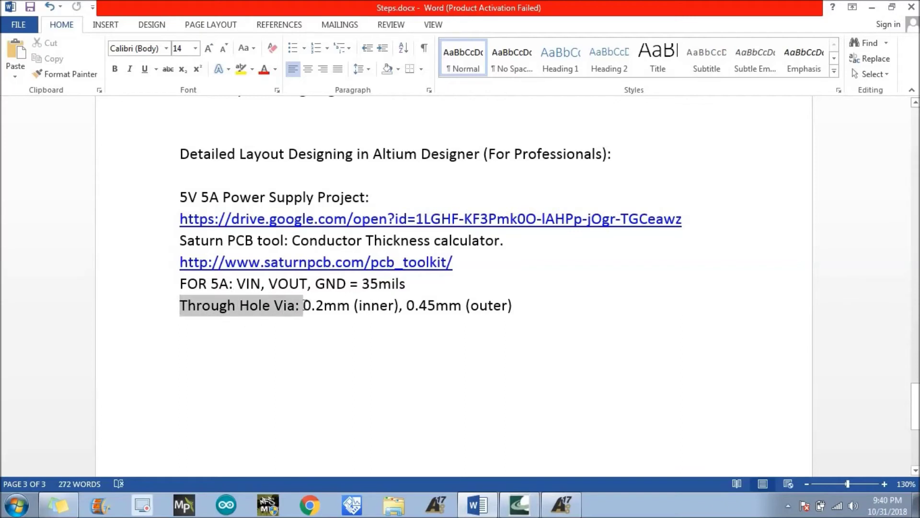
{"action": "left_click_drag", "start_coordinate": [303, 305], "coordinate": [405, 307]}
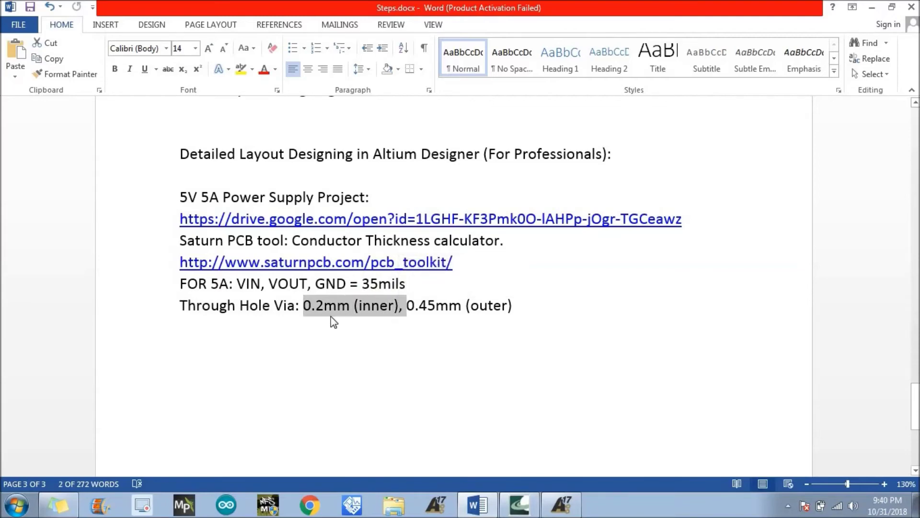
{"action": "left_click_drag", "start_coordinate": [409, 309], "coordinate": [508, 307]}
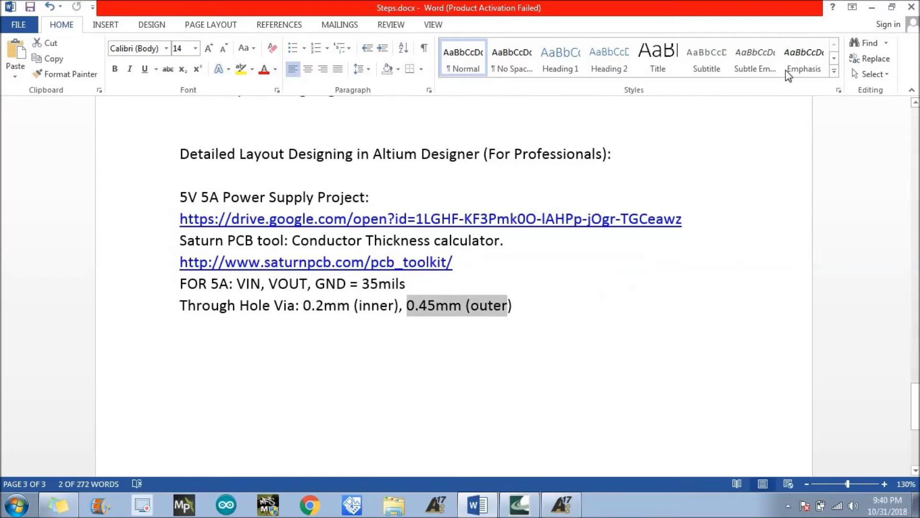
{"action": "key", "text": "alt+Tab"}
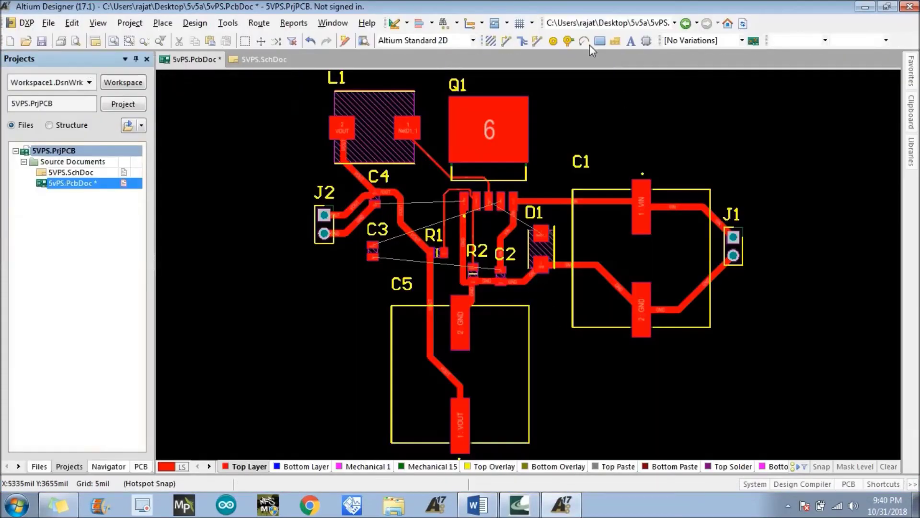
Place a via with a 0.2 mm hole and 0.45 mm diameter in the empty area below C3.
{"action": "left_click", "coordinate": [569, 41]}
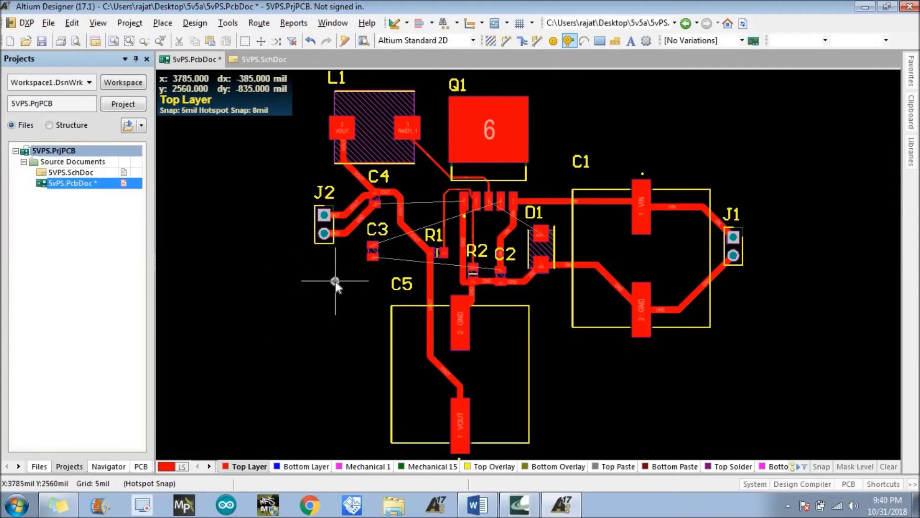
{"action": "key", "text": "Tab"}
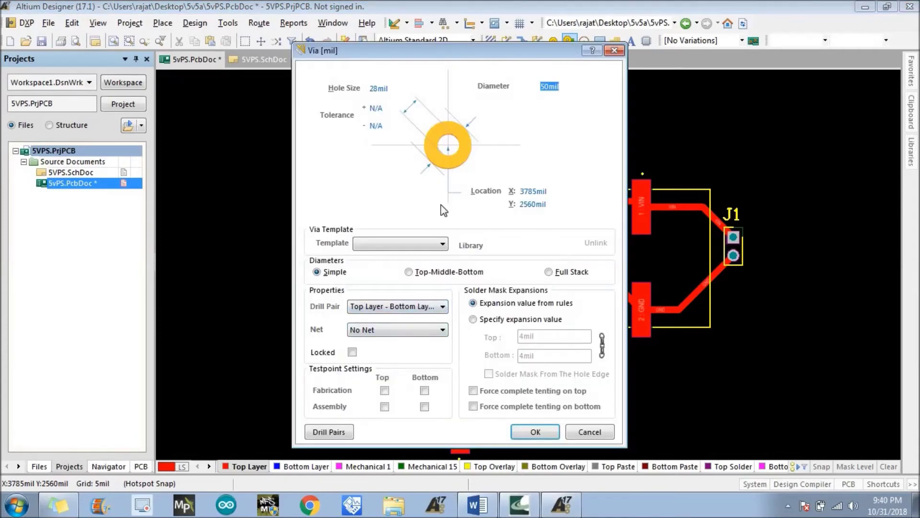
{"action": "left_click", "coordinate": [386, 89]}
{"action": "left_click", "coordinate": [371, 96]}
{"action": "left_click", "coordinate": [541, 87]}
{"action": "left_click_drag", "start_coordinate": [560, 87], "coordinate": [545, 86]}
{"action": "key", "text": "BackSpace"}
{"action": "left_click", "coordinate": [532, 432]}
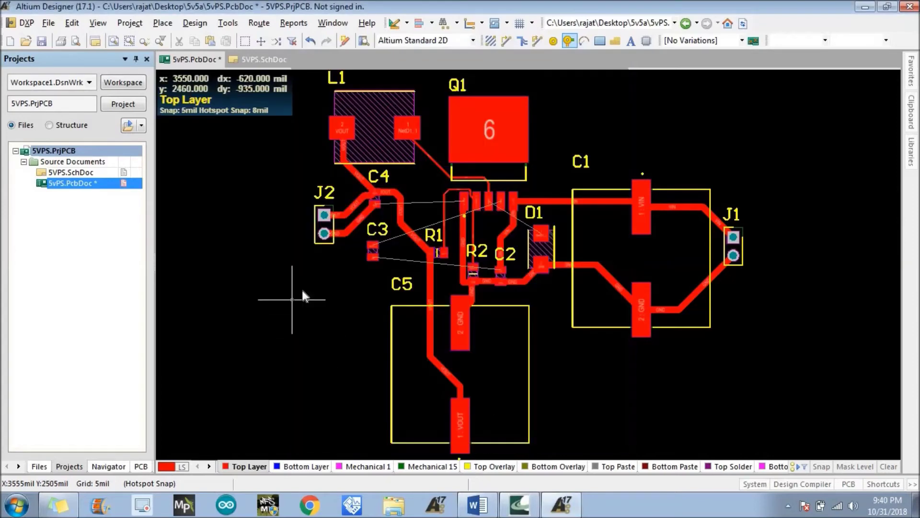
{"action": "left_click", "coordinate": [342, 266]}
{"action": "key", "text": "Escape"}
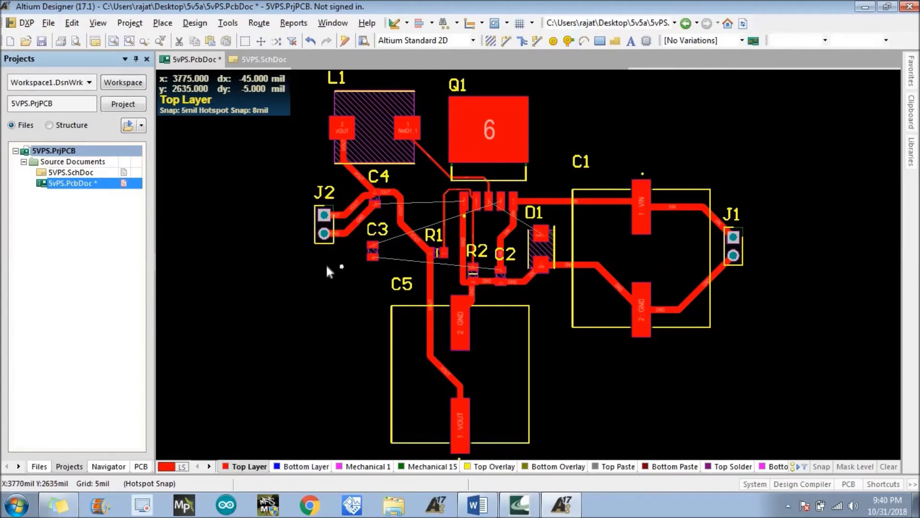
Inspect the via up close, move it just above Q1's pin 4, and place a second via below pin 3.
{"action": "left_click", "coordinate": [129, 40]}
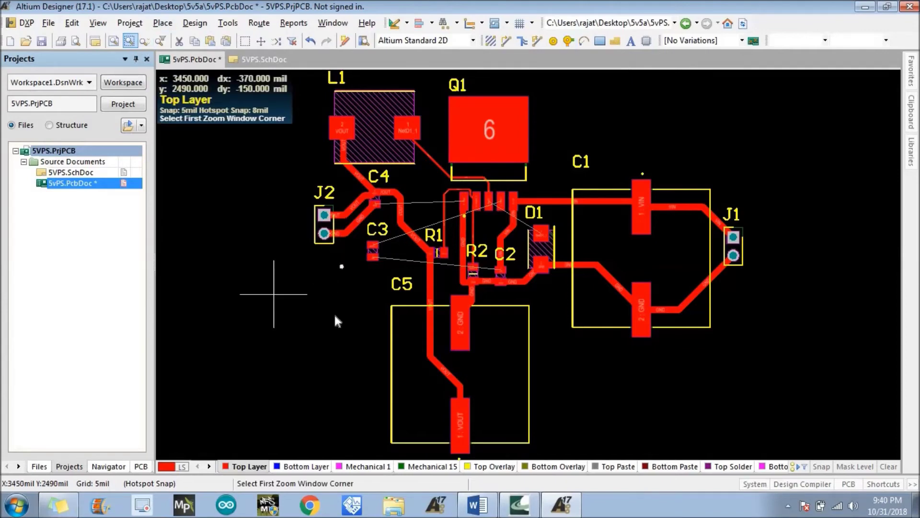
{"action": "left_click", "coordinate": [316, 259]}
{"action": "left_click", "coordinate": [374, 283]}
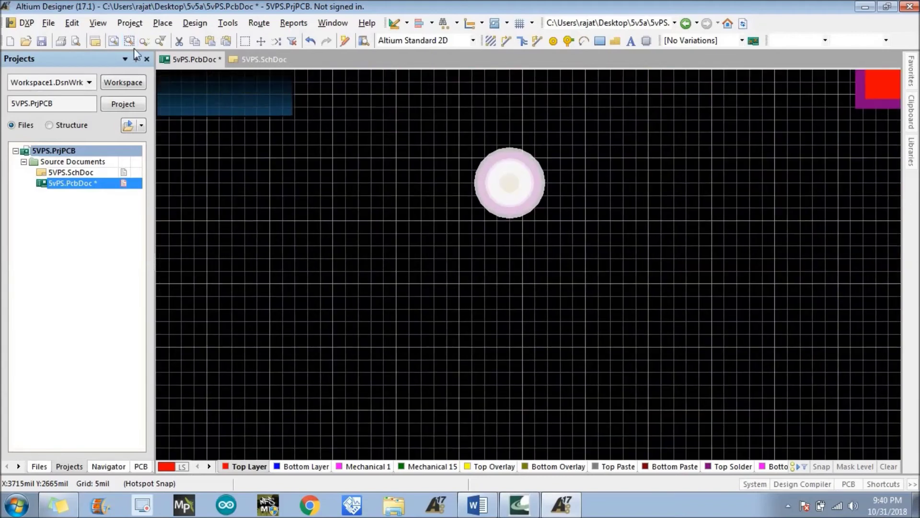
{"action": "left_click", "coordinate": [113, 40]}
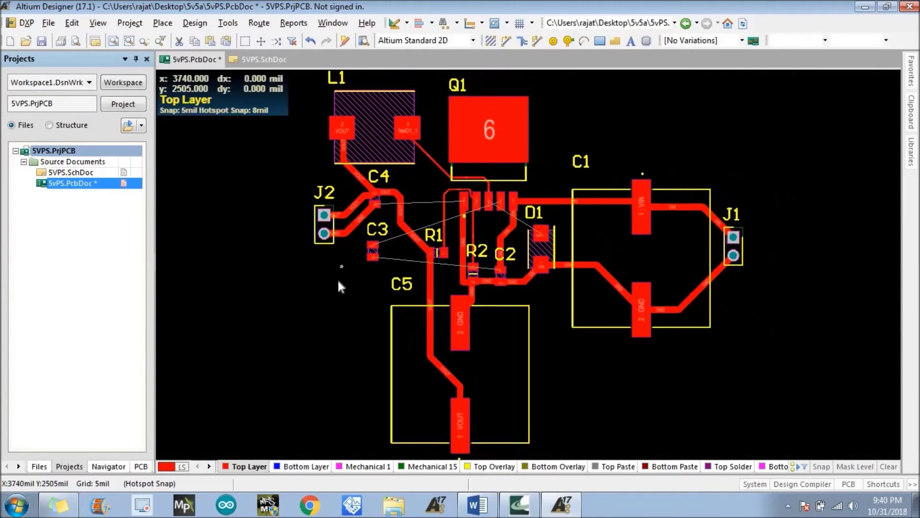
{"action": "left_click_drag", "start_coordinate": [341, 265], "coordinate": [500, 186]}
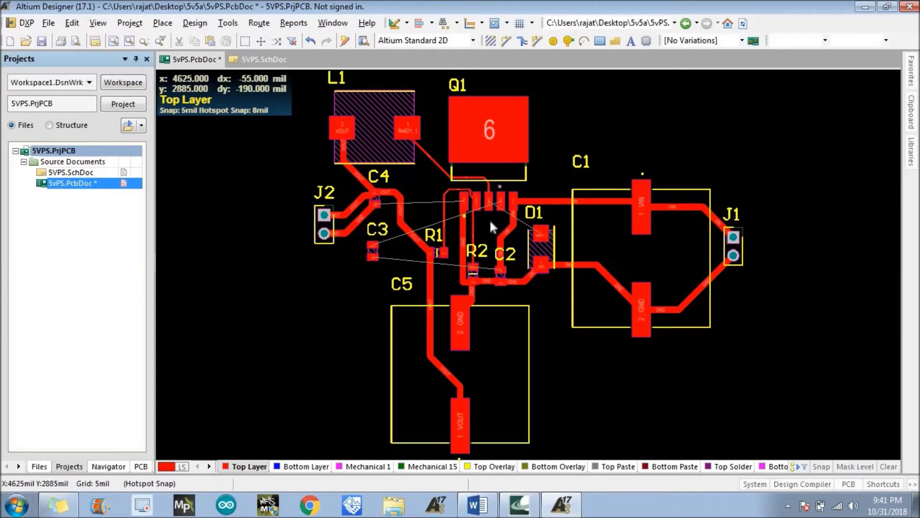
{"action": "left_click", "coordinate": [568, 41]}
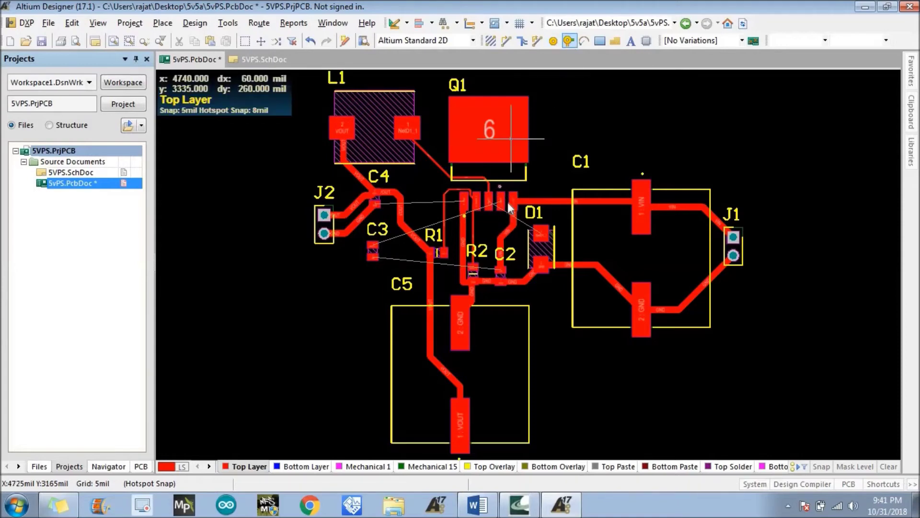
{"action": "left_click", "coordinate": [490, 219]}
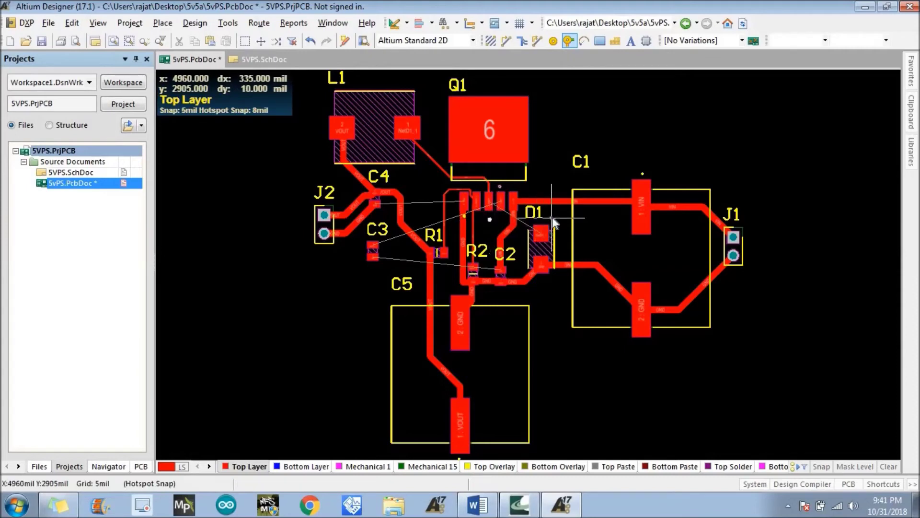
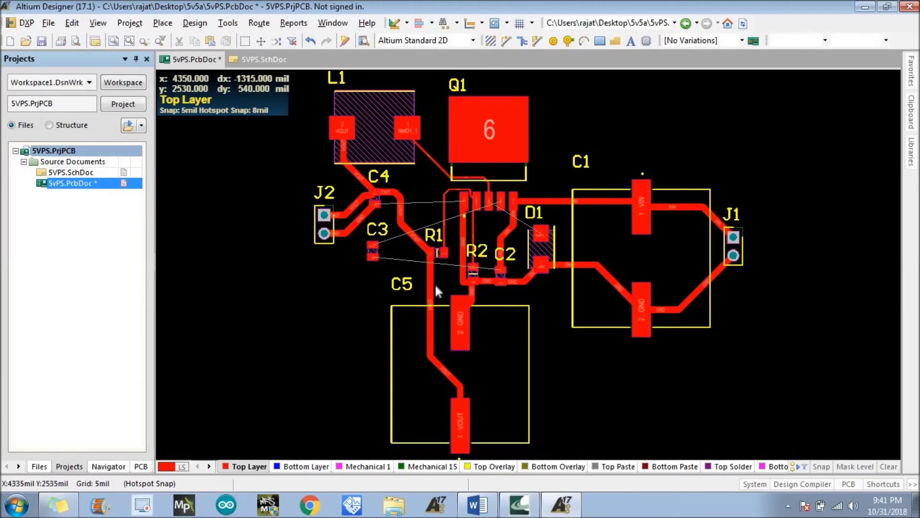
Route a short 10 mil NetC3_1 track upward from Q1's pin 4.
{"action": "left_click", "coordinate": [508, 40]}
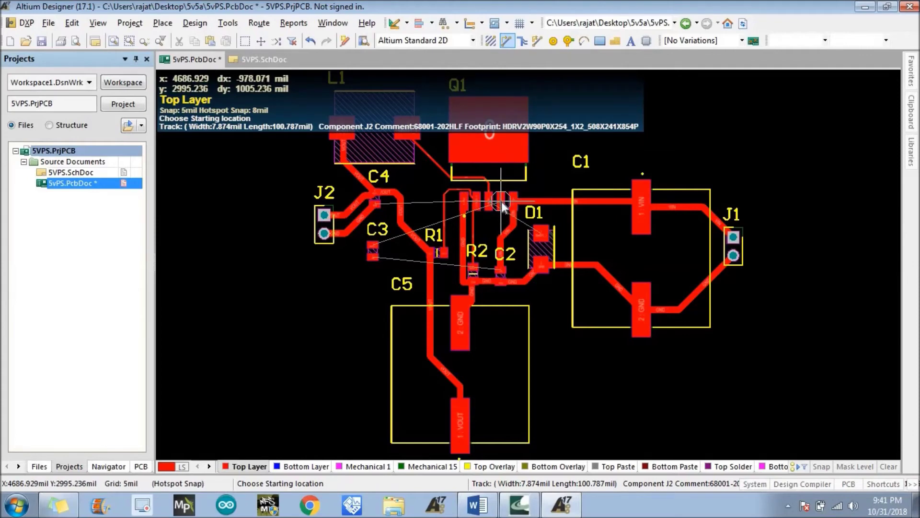
{"action": "left_click", "coordinate": [501, 199]}
{"action": "left_click", "coordinate": [516, 176]}
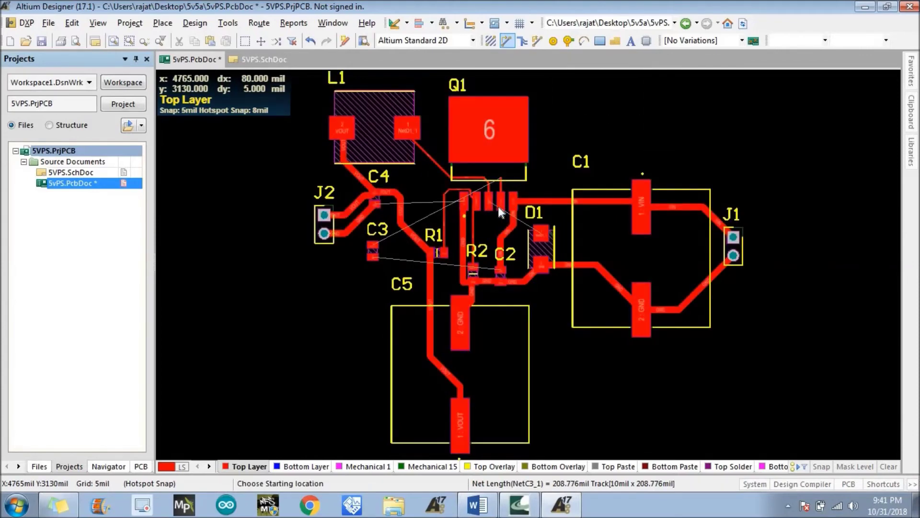
Route short 10 mil NetD1_1 track stubs downward from Q1's pin 3 and leftward from D1's upper pad.
{"action": "left_click", "coordinate": [488, 214]}
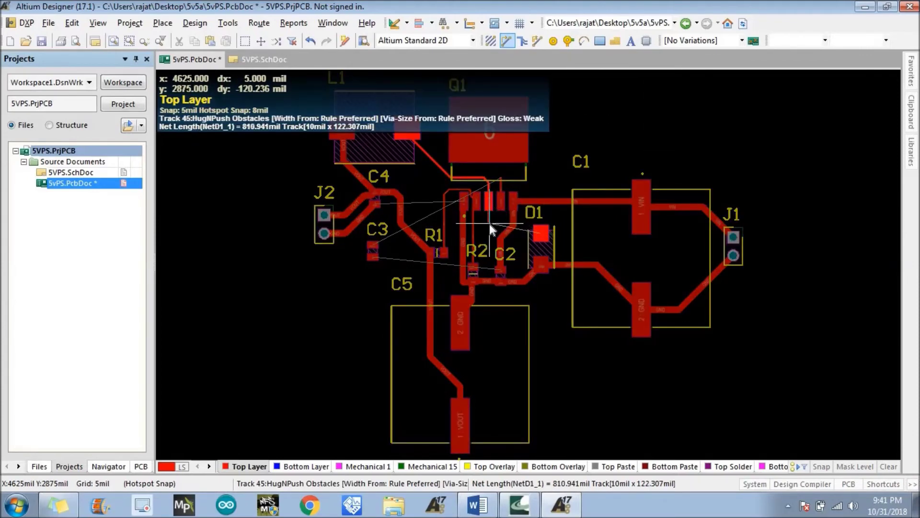
{"action": "left_click", "coordinate": [489, 223]}
{"action": "right_click", "coordinate": [534, 230]}
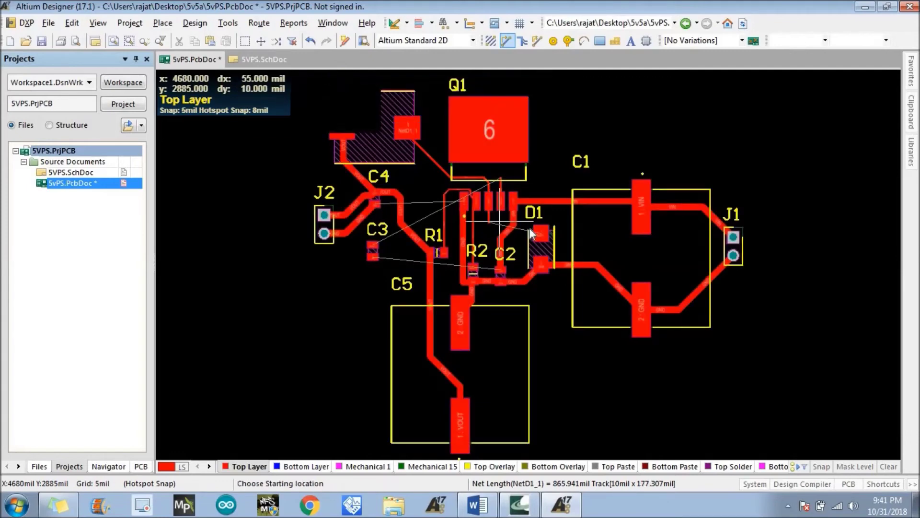
{"action": "left_click", "coordinate": [540, 234]}
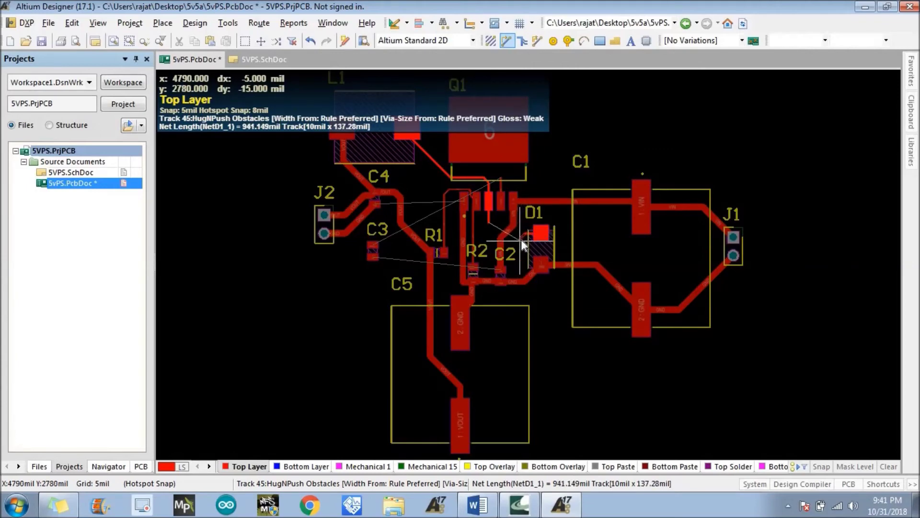
{"action": "right_click", "coordinate": [476, 249]}
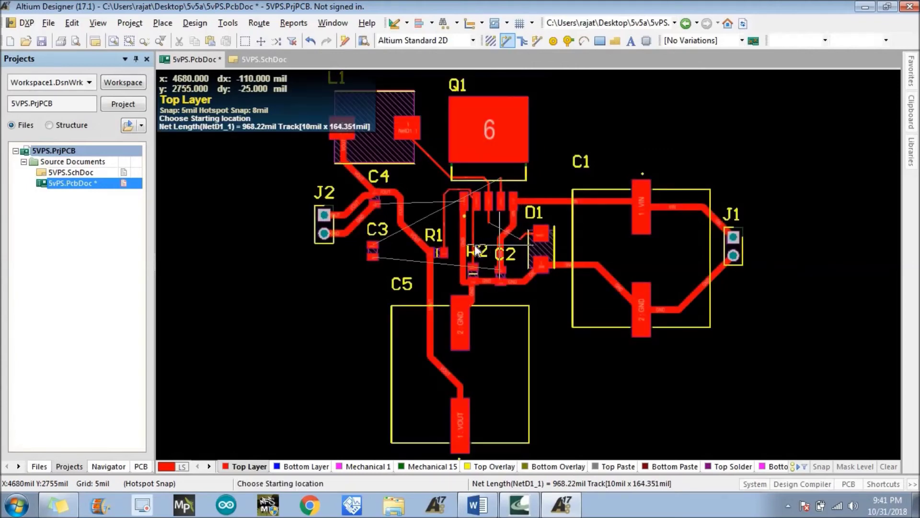
Route short track stubs rightward from C3: 35 mil VIN from its lower pad and 10 mil NetC3_1 from its upper pad.
{"action": "left_click", "coordinate": [372, 257]}
{"action": "left_click", "coordinate": [405, 258]}
{"action": "right_click", "coordinate": [407, 266]}
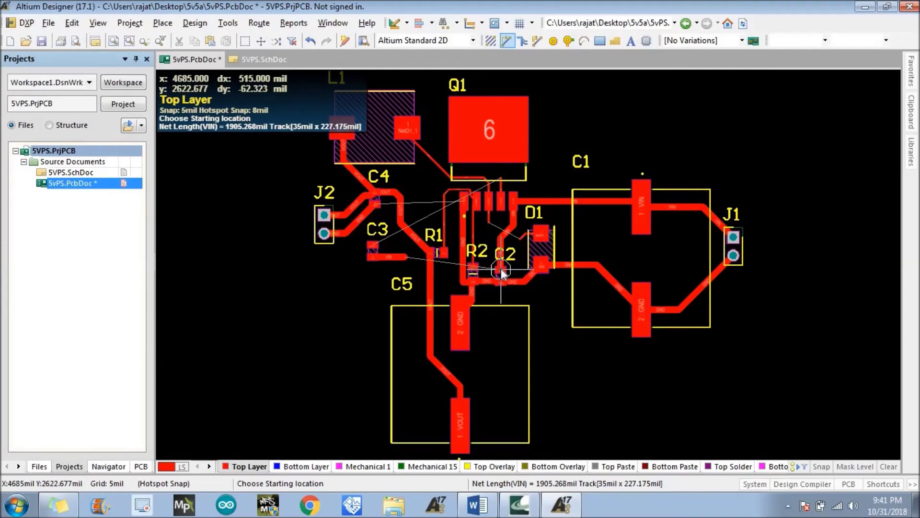
{"action": "left_click", "coordinate": [374, 247]}
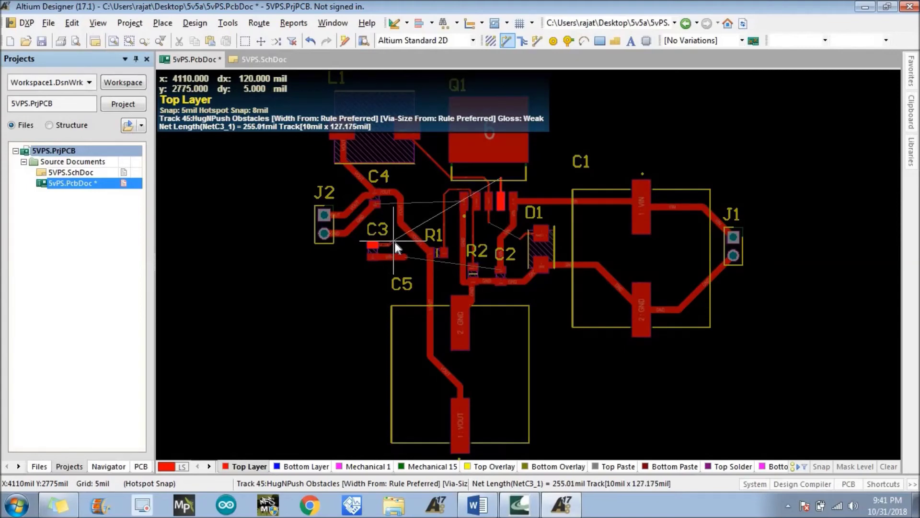
{"action": "left_click", "coordinate": [397, 244]}
{"action": "right_click", "coordinate": [400, 245]}
{"action": "right_click", "coordinate": [656, 111]}
Place vias at the ends of the short tracks from Q1's pin 4, Q1's pin 3 and D1's upper pad.
{"action": "left_click", "coordinate": [568, 43]}
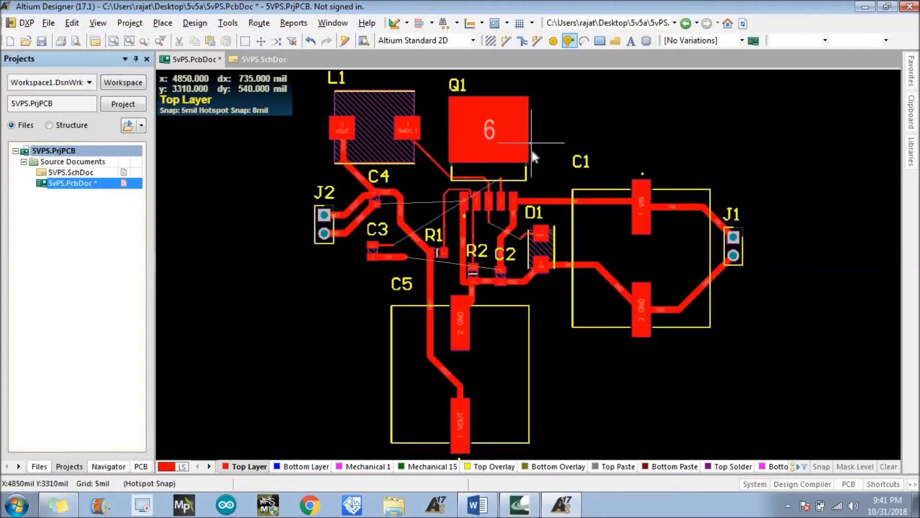
{"action": "left_click", "coordinate": [502, 178]}
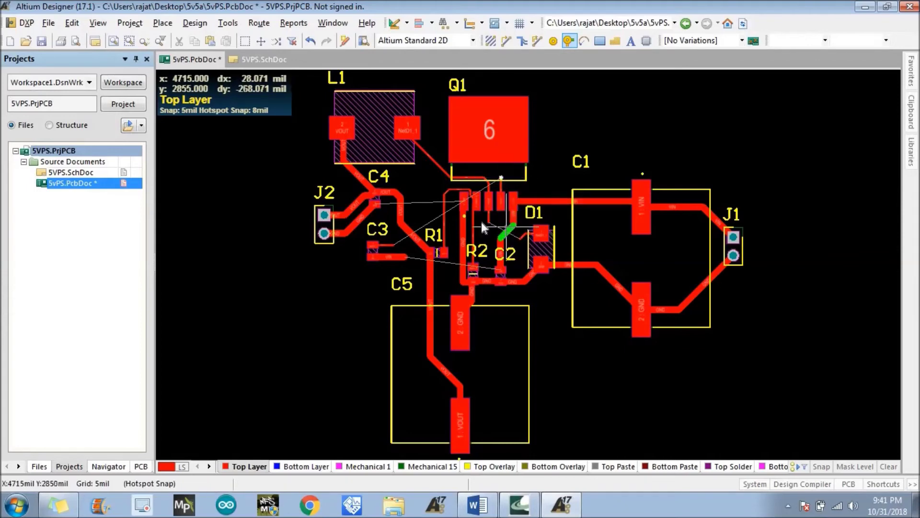
{"action": "left_click", "coordinate": [488, 222]}
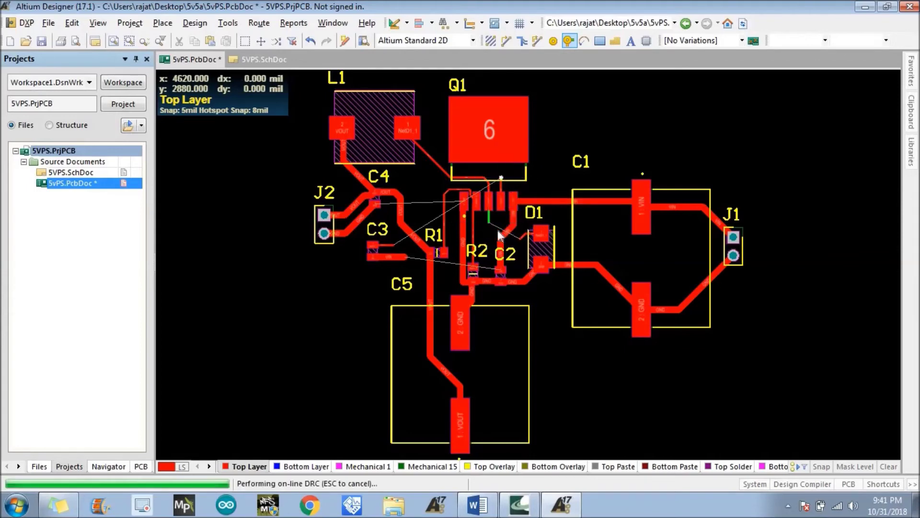
{"action": "left_click", "coordinate": [521, 239]}
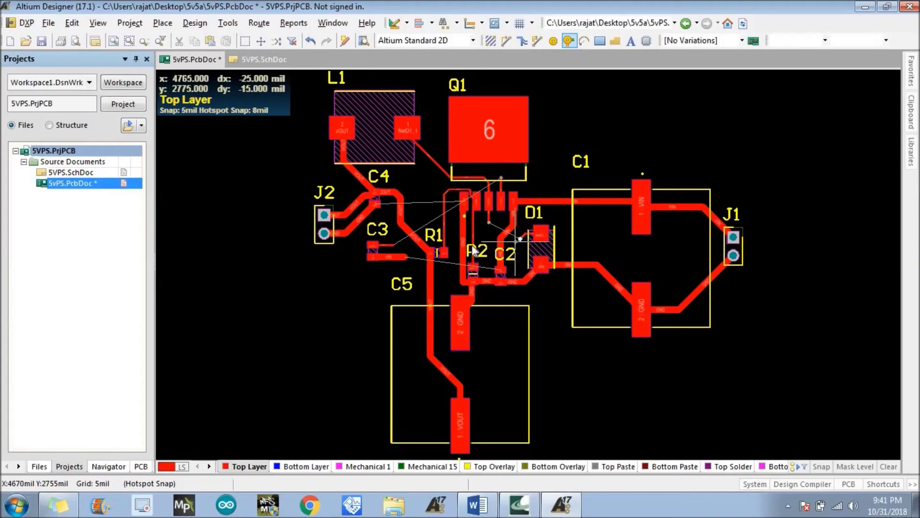
Place vias at the ends of both C3 track stubs and on the VIN track above C2.
{"action": "left_click", "coordinate": [405, 257]}
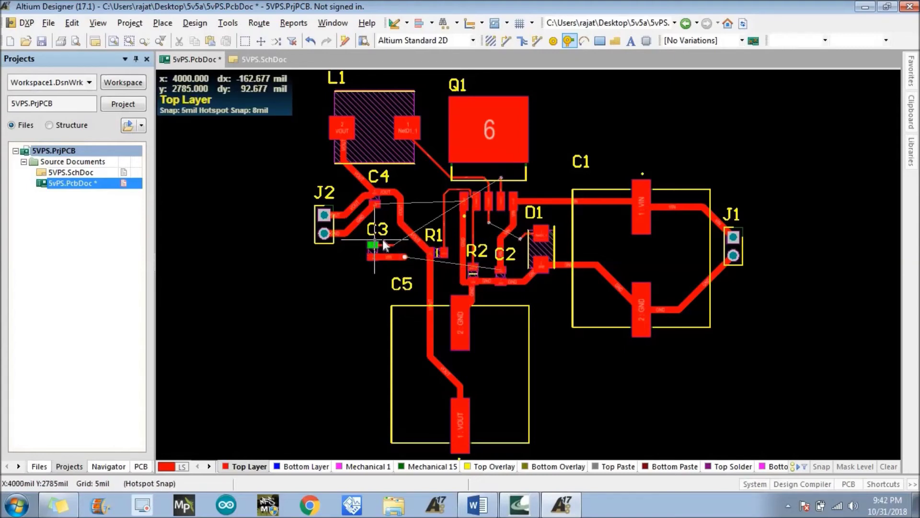
{"action": "left_click", "coordinate": [394, 245]}
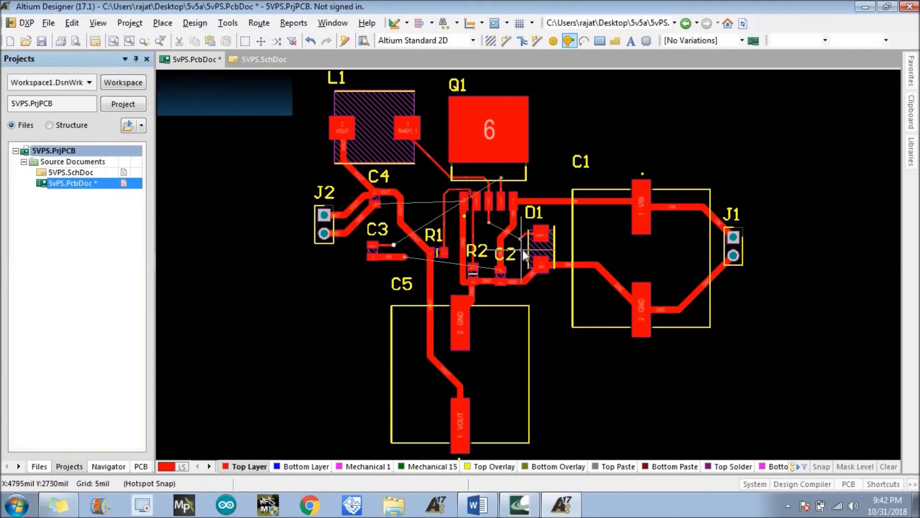
{"action": "left_click_drag", "start_coordinate": [500, 272], "coordinate": [504, 245]}
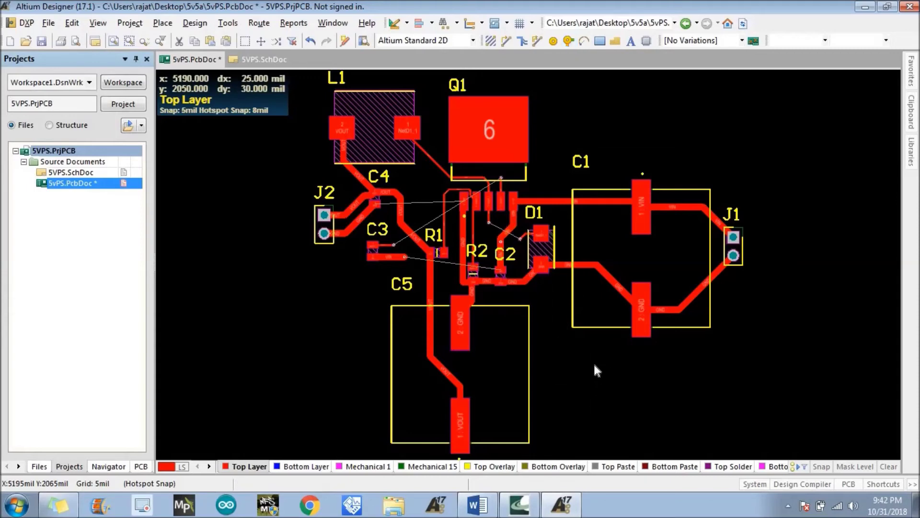
Route a 10 mil NetC3_1 track on the Bottom Layer from C3's via to the via above Q1's pin 4.
{"action": "key", "text": "KP_Multiply"}
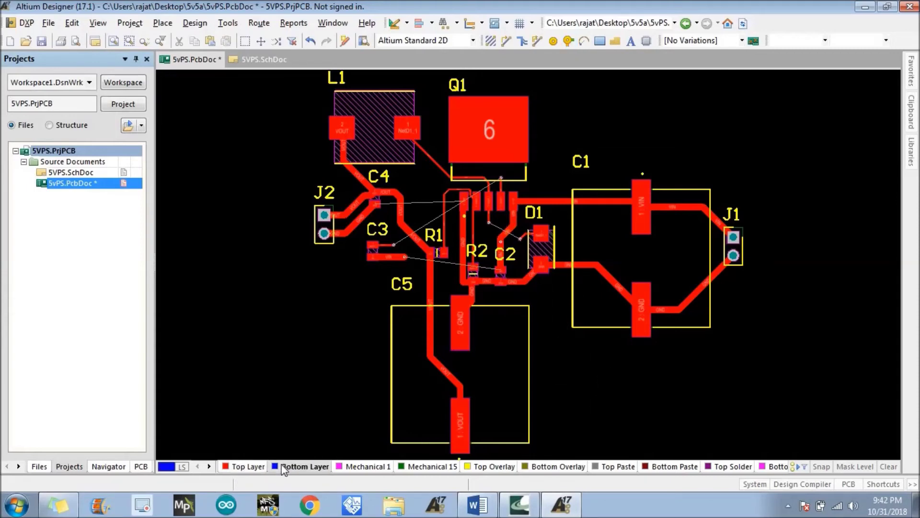
{"action": "left_click", "coordinate": [504, 39]}
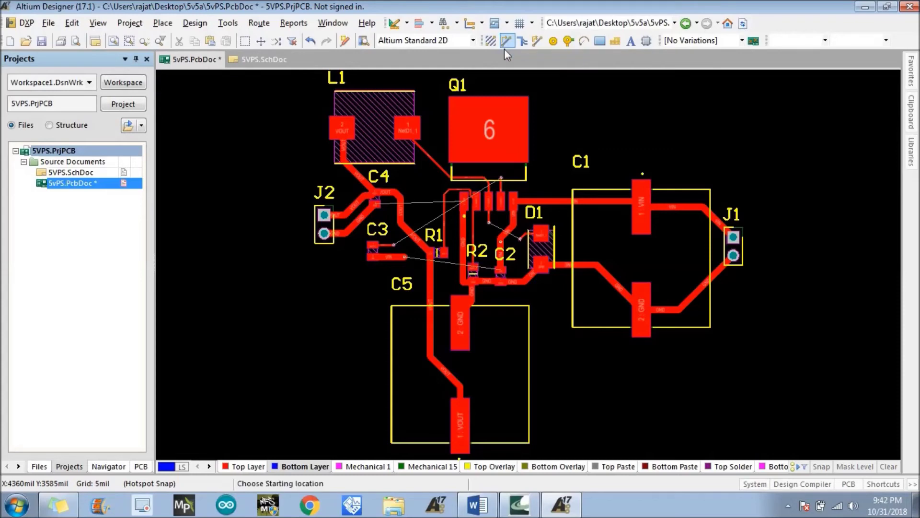
{"action": "left_click", "coordinate": [406, 238]}
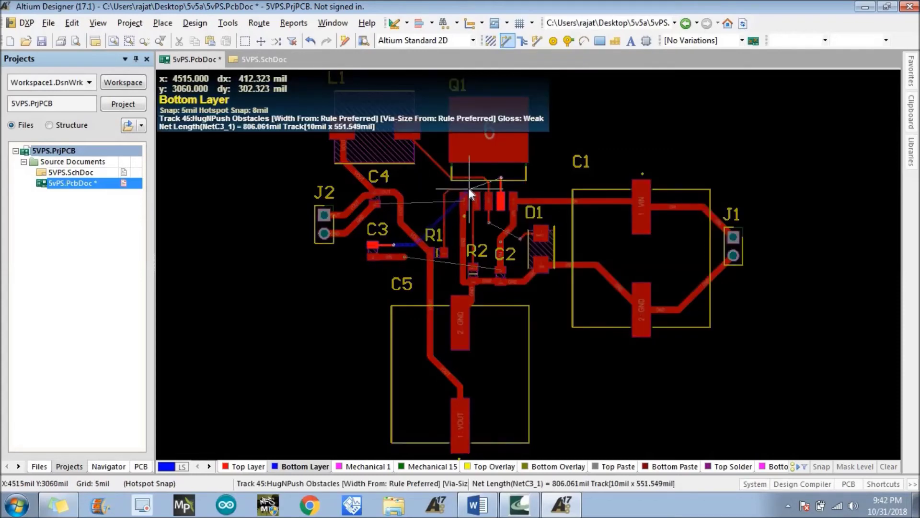
{"action": "left_click", "coordinate": [454, 181]}
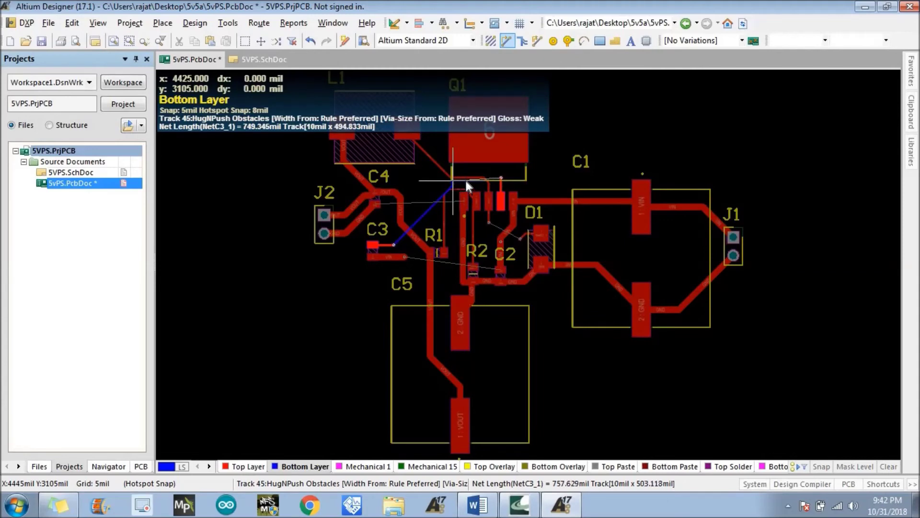
{"action": "left_click", "coordinate": [501, 178]}
Route Bottom Layer tracks between vias: 10 mil NetD1_1 from below Q1's pin 3 to D1, and 35 mil VIN from C3 to above C2.
{"action": "left_click", "coordinate": [488, 221]}
{"action": "left_click", "coordinate": [519, 239]}
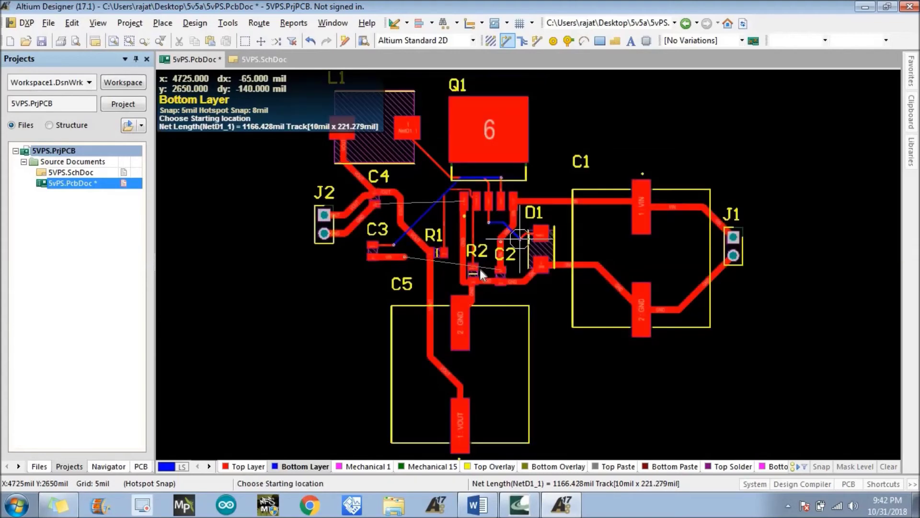
{"action": "left_click", "coordinate": [405, 257]}
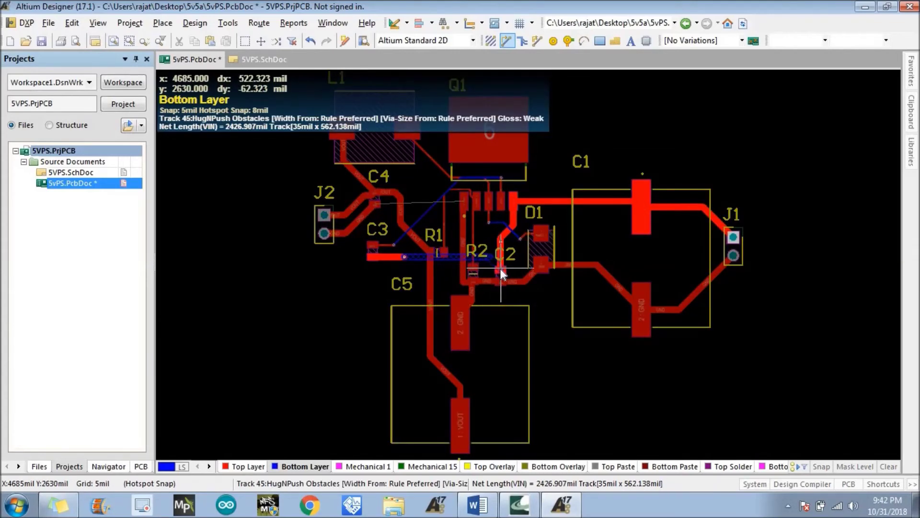
{"action": "left_click", "coordinate": [500, 242]}
{"action": "key", "text": "Escape"}
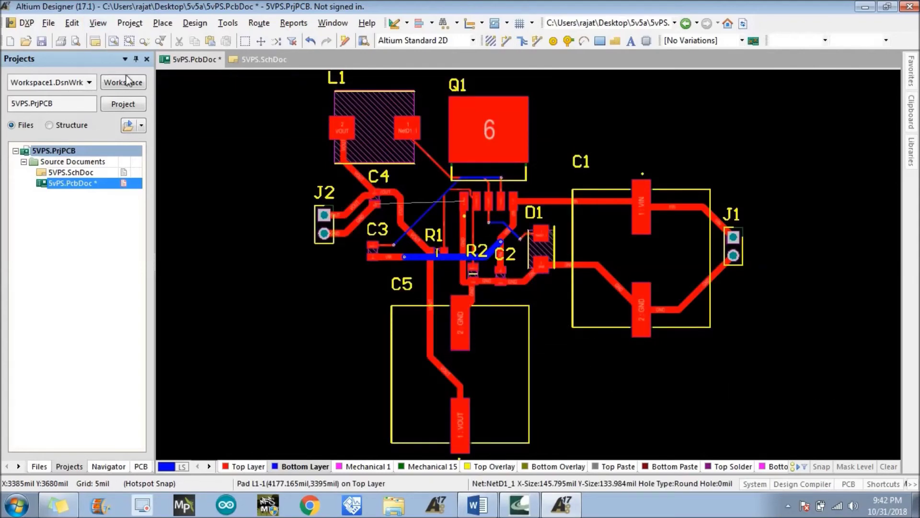
Route short 35 mil GND stubs on the Top Layer, rightward from C4's lower pad and leftward from Q1's pin 1.
{"action": "left_click", "coordinate": [115, 41]}
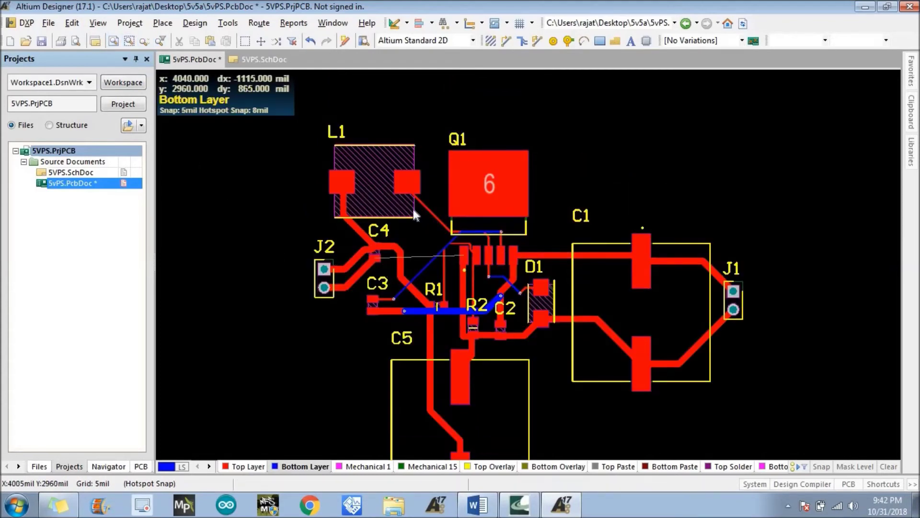
{"action": "key", "text": "KP_Multiply"}
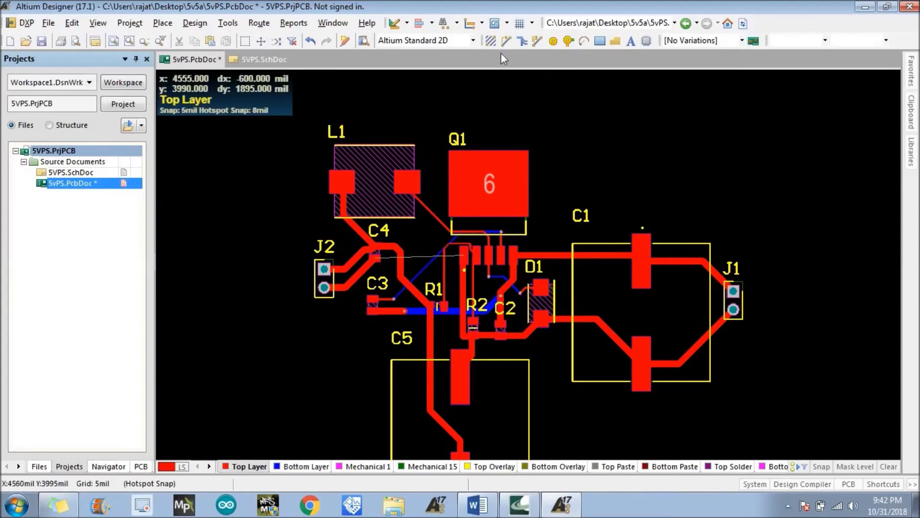
{"action": "left_click", "coordinate": [507, 41]}
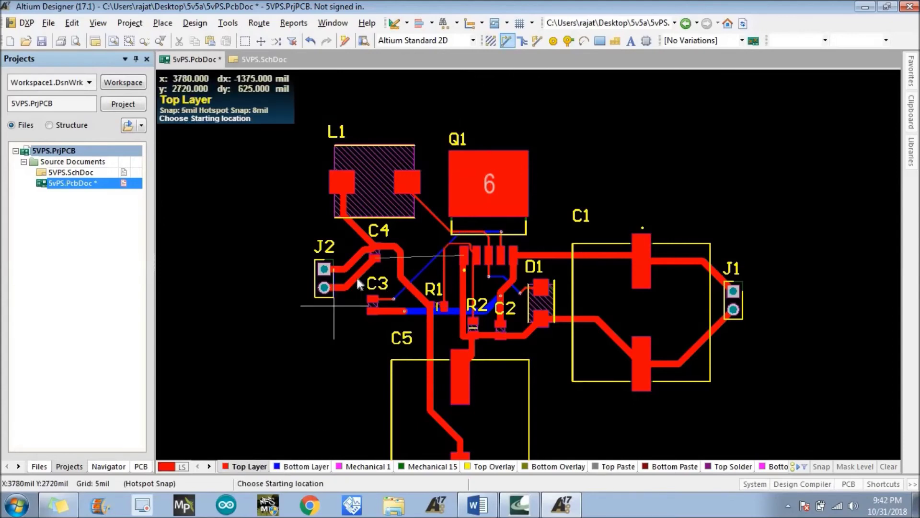
{"action": "left_click", "coordinate": [375, 259]}
{"action": "left_click", "coordinate": [388, 267]}
{"action": "right_click", "coordinate": [387, 267]}
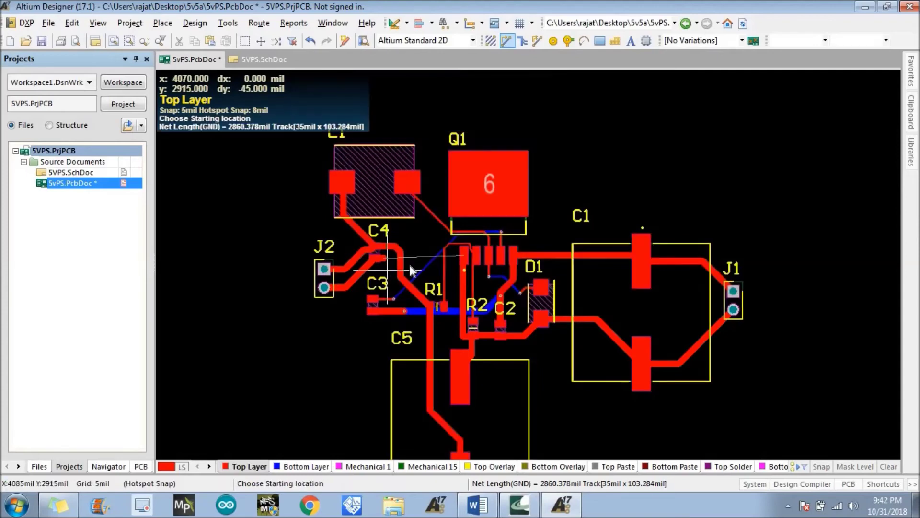
{"action": "left_click", "coordinate": [450, 257]}
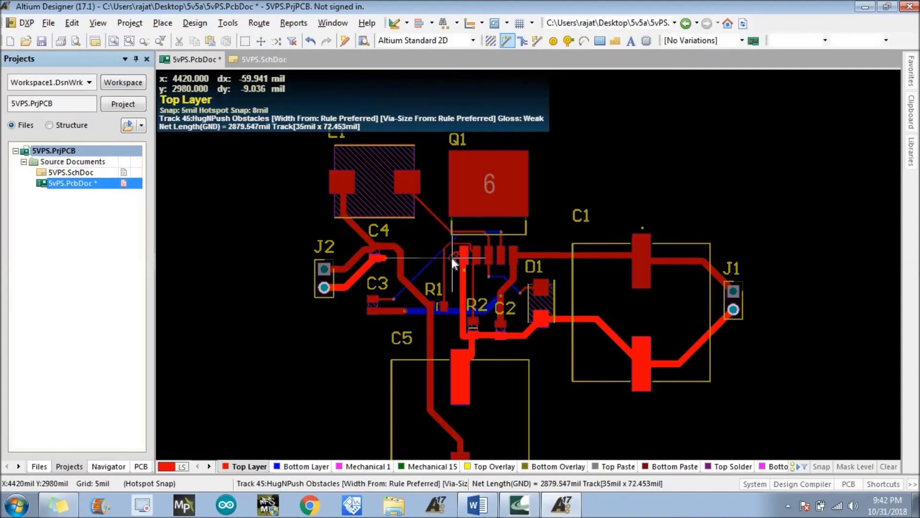
{"action": "right_click", "coordinate": [450, 255]}
{"action": "key", "text": "Escape"}
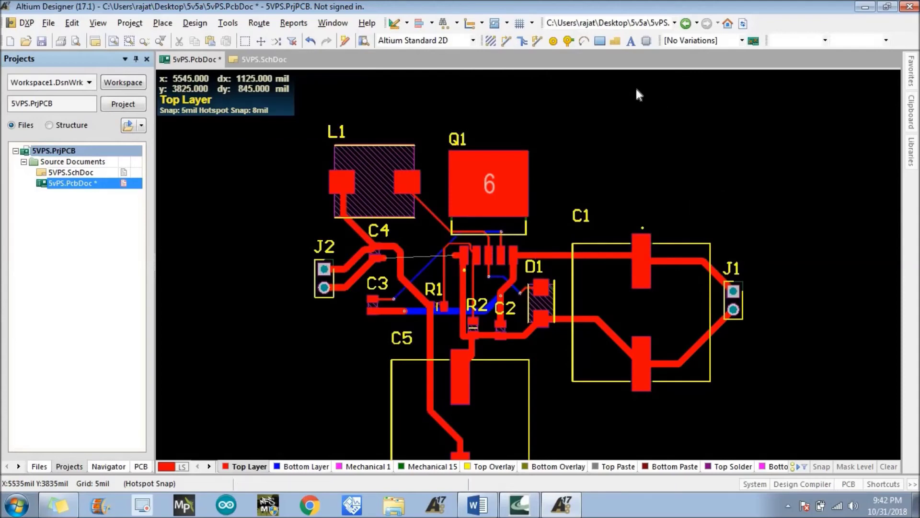
Place vias at the ends of the GND stubs beside Q1's pin 1 and C4.
{"action": "left_click", "coordinate": [569, 42]}
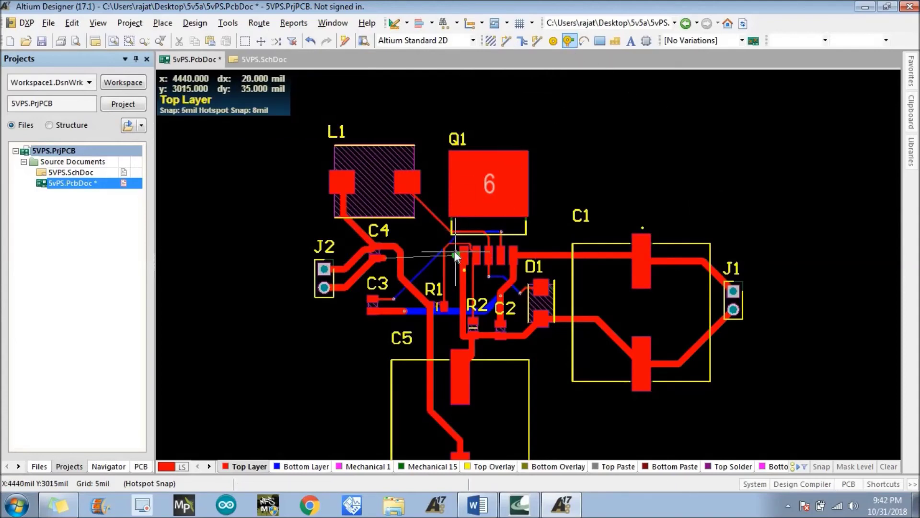
{"action": "left_click", "coordinate": [383, 257]}
{"action": "key", "text": "Escape"}
{"action": "key", "text": "Escape"}
Route a 35 mil GND track on the Bottom Layer from C4's via down past C3 and up to the via at Q1's pin 1.
{"action": "key", "text": "KP_Multiply"}
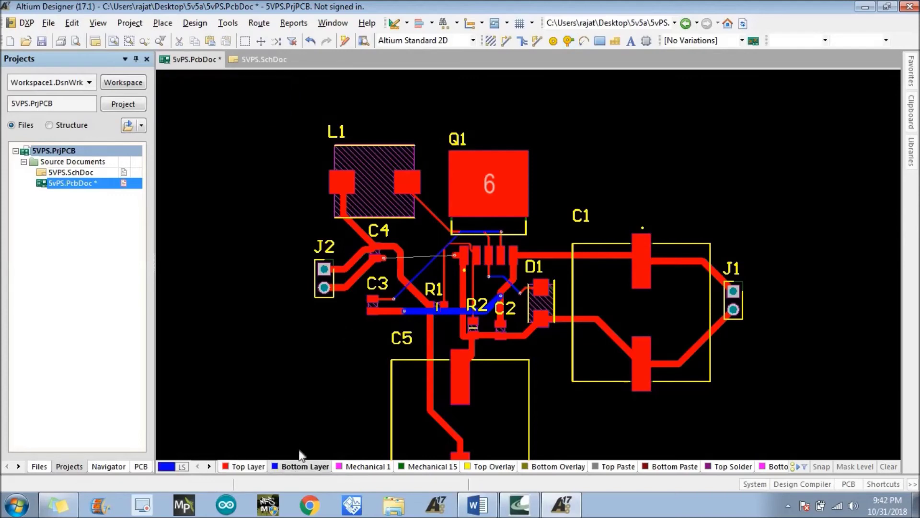
{"action": "left_click", "coordinate": [504, 40]}
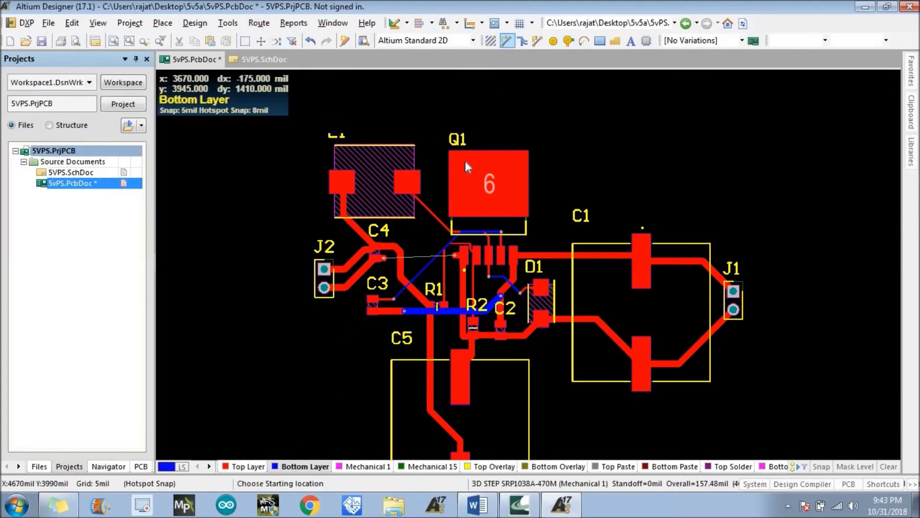
{"action": "left_click", "coordinate": [381, 257]}
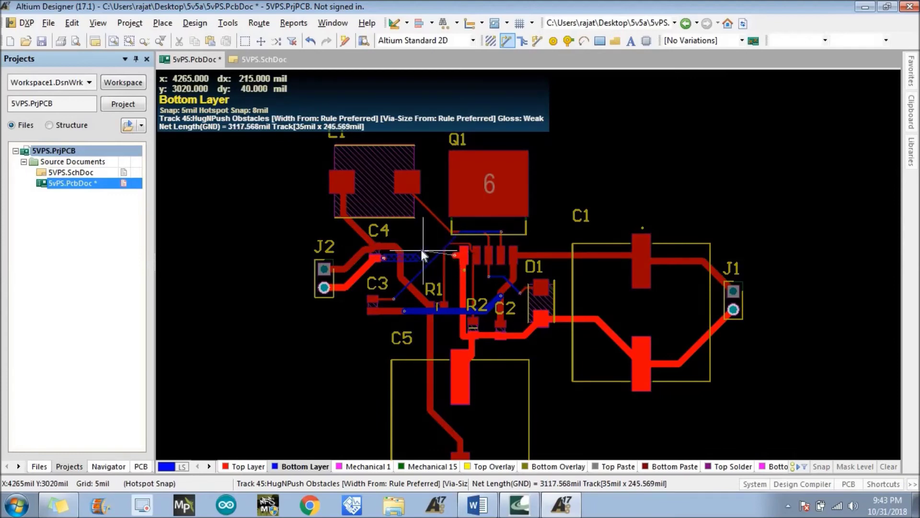
{"action": "left_click", "coordinate": [387, 307]}
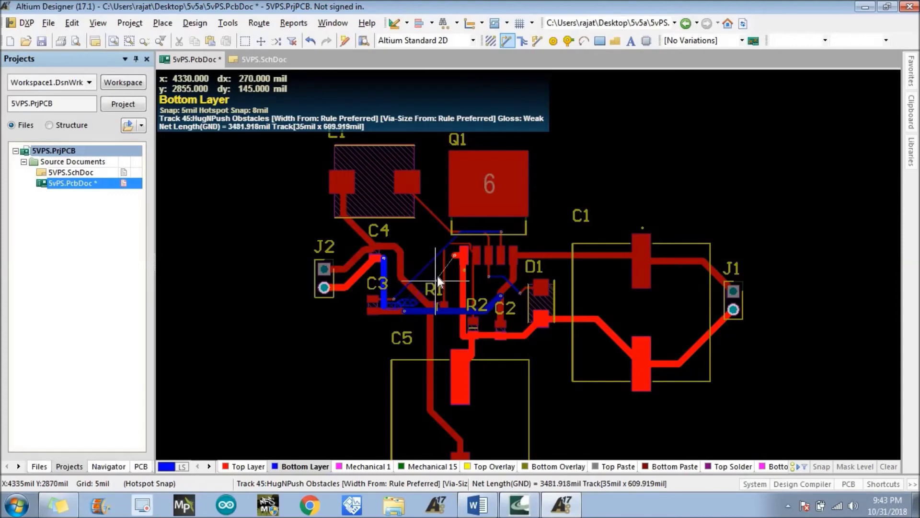
{"action": "left_click", "coordinate": [455, 256]}
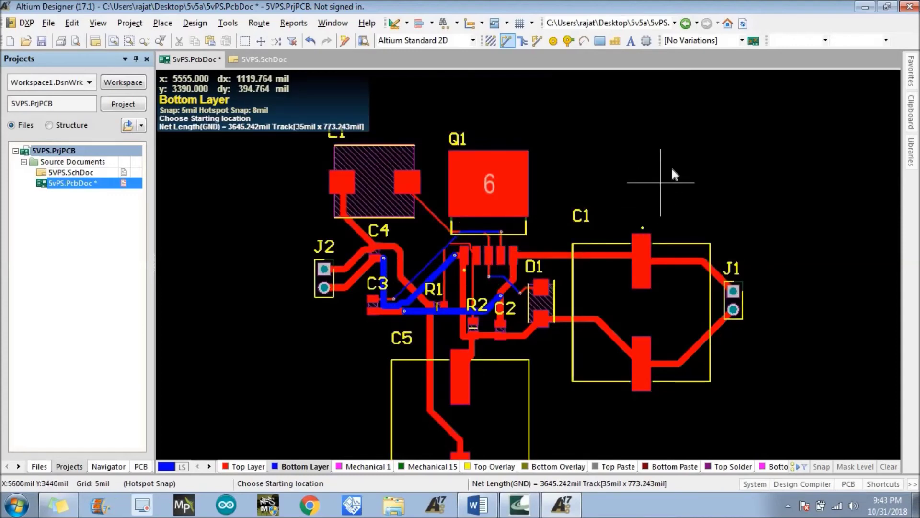
{"action": "key", "text": "Escape"}
{"action": "scroll", "coordinate": [808, 201], "scroll_direction": "down", "scroll_amount": 3}
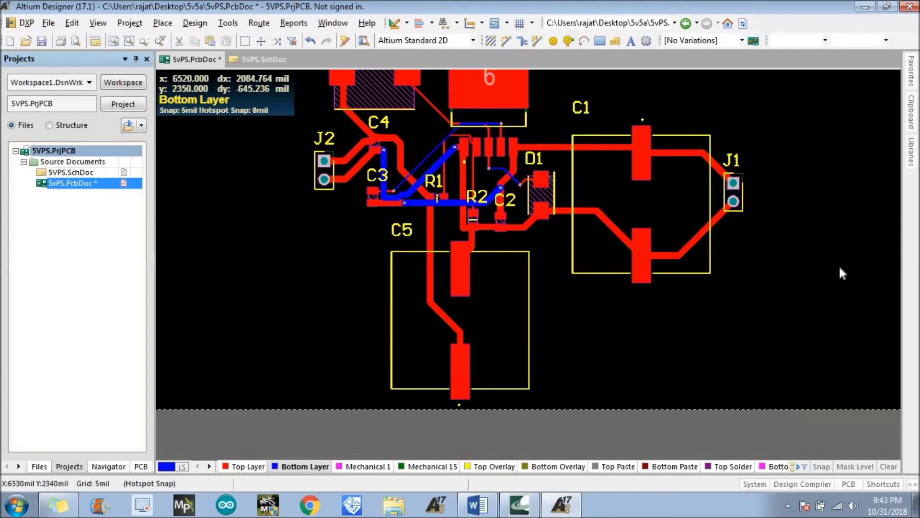
{"action": "scroll", "coordinate": [842, 273], "scroll_direction": "up", "scroll_amount": 3}
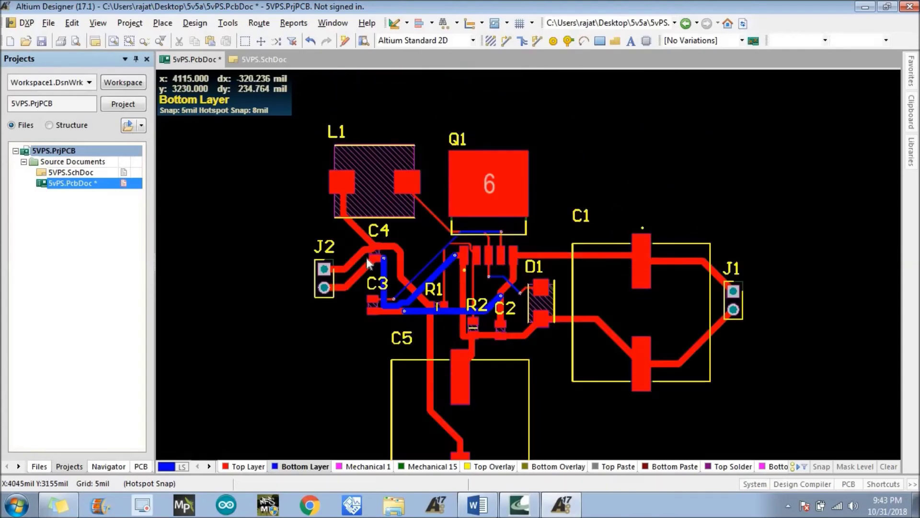
{"action": "scroll", "coordinate": [574, 240], "scroll_direction": "down", "scroll_amount": 2}
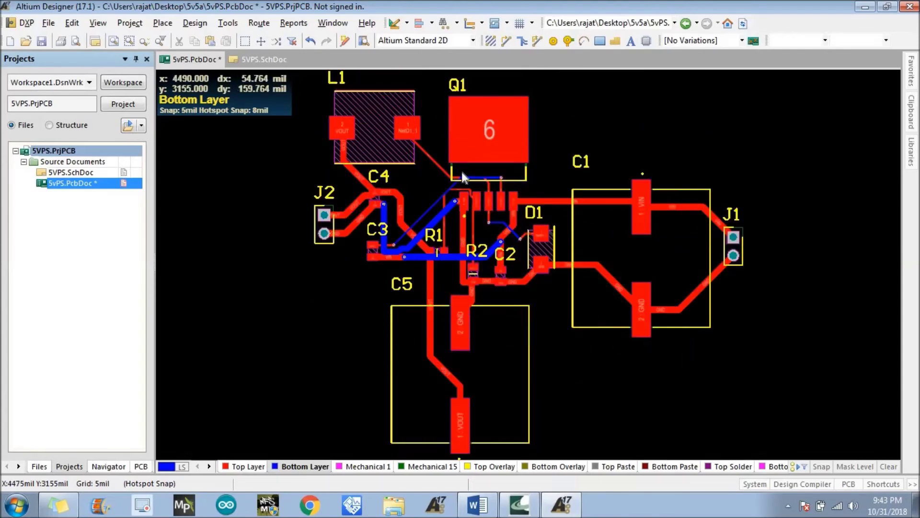
{"action": "scroll", "coordinate": [704, 290], "scroll_direction": "down", "scroll_amount": 3}
{"action": "scroll", "coordinate": [704, 289], "scroll_direction": "up", "scroll_amount": 3}
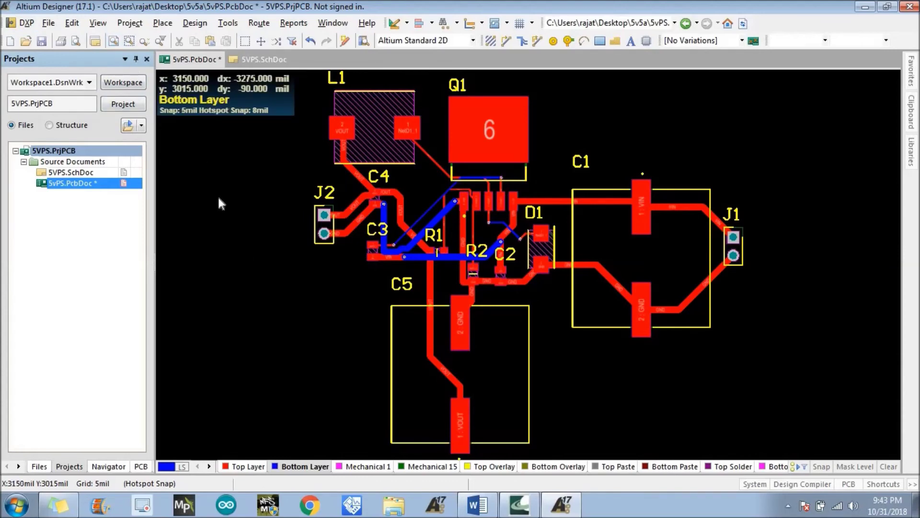
Set up a solid polygon pour named VIN on the Top Layer, connected to net VIN.
{"action": "left_click", "coordinate": [163, 23]}
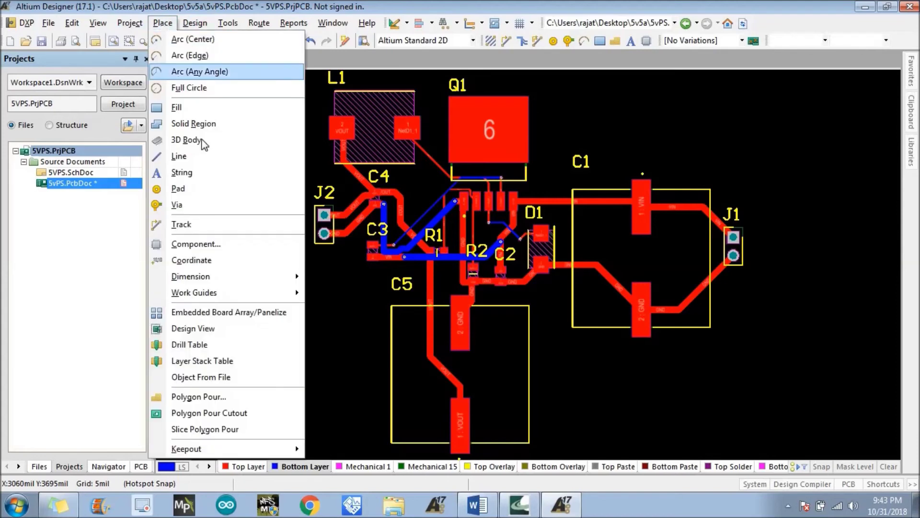
{"action": "left_click", "coordinate": [204, 397]}
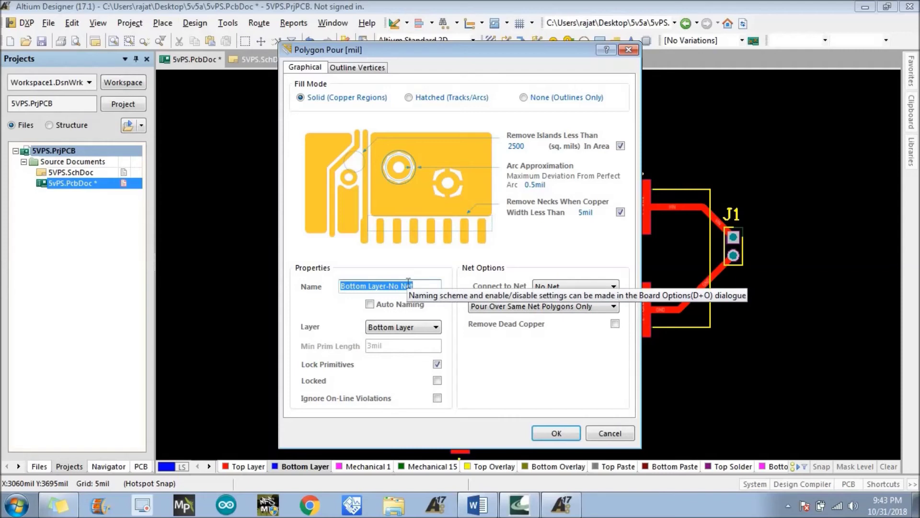
{"action": "left_click", "coordinate": [384, 328]}
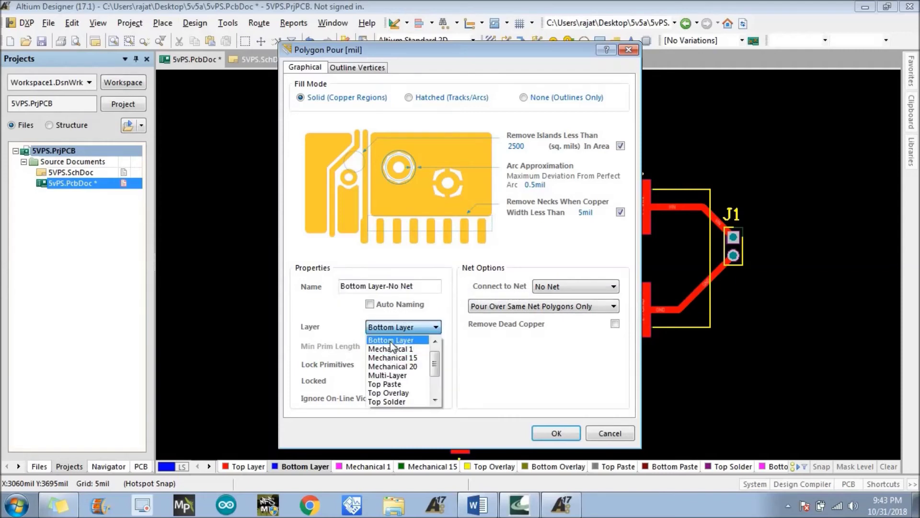
{"action": "left_click_drag", "start_coordinate": [437, 371], "coordinate": [437, 391]}
{"action": "left_click", "coordinate": [407, 348]}
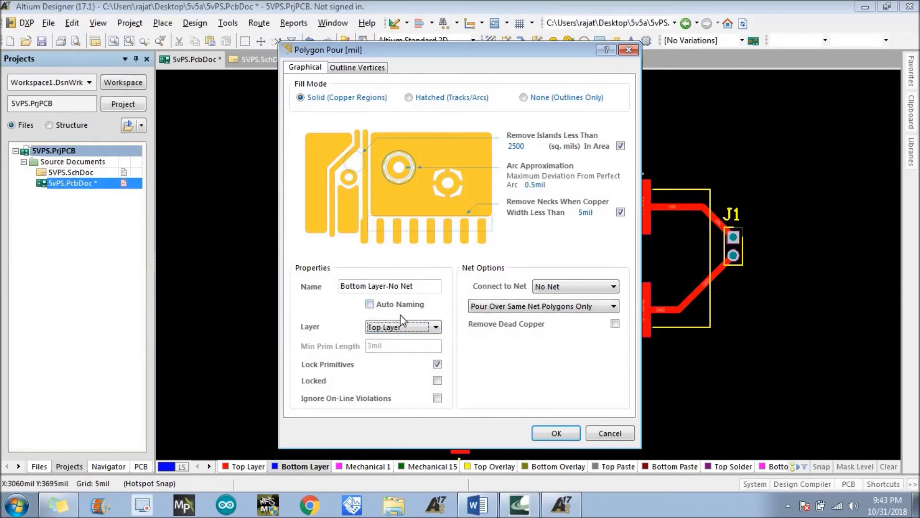
{"action": "left_click_drag", "start_coordinate": [415, 286], "coordinate": [319, 286]}
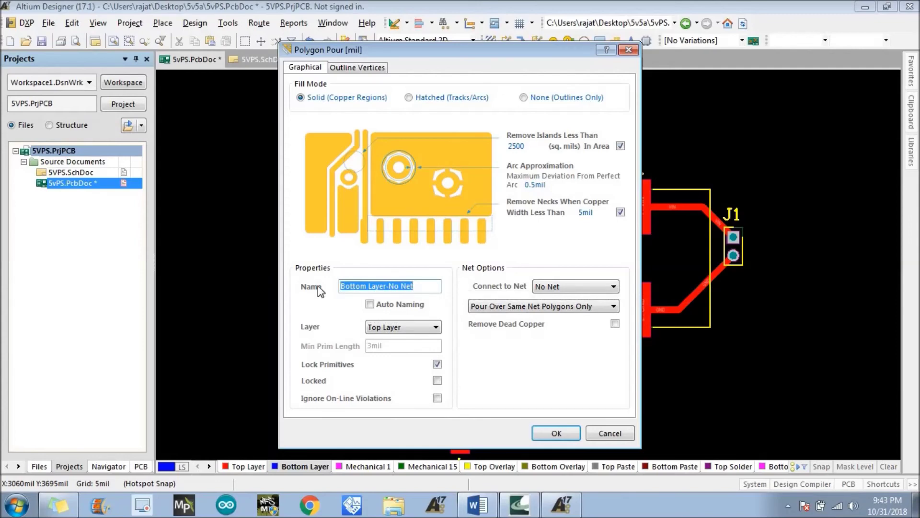
{"action": "type", "text": "v"}
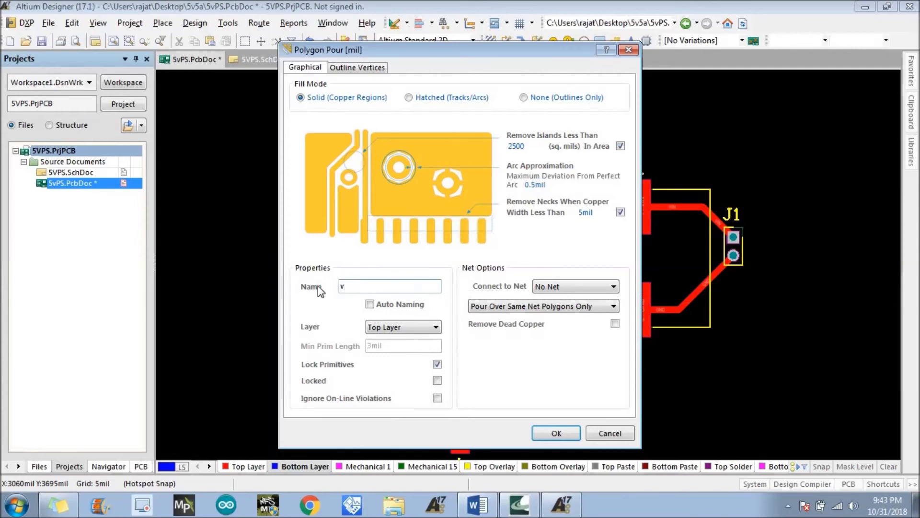
{"action": "type", "text": "IN"}
{"action": "left_click", "coordinate": [575, 288]}
{"action": "left_click", "coordinate": [567, 345]}
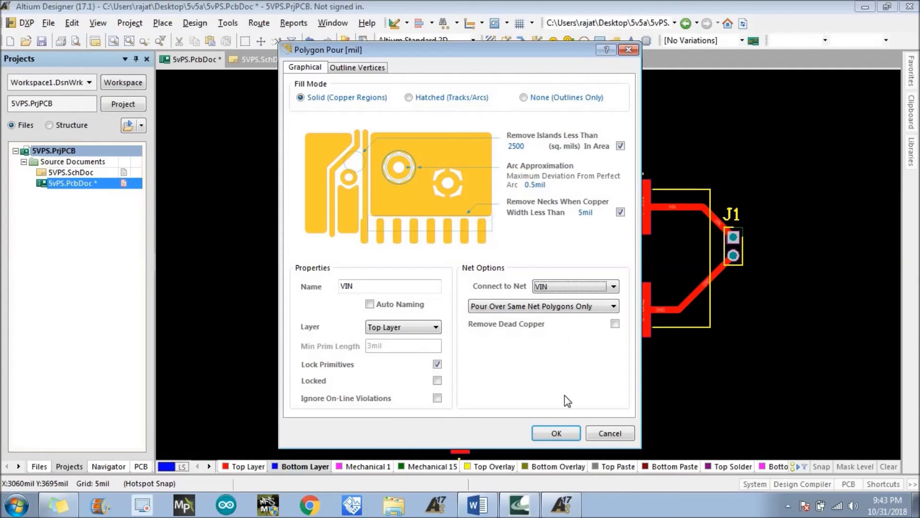
{"action": "left_click", "coordinate": [555, 432]}
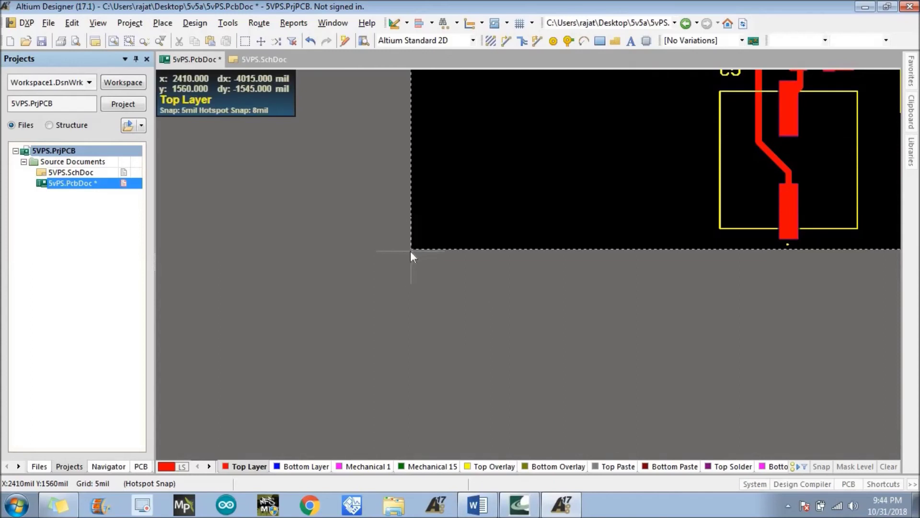
Outline the VIN polygon along the four board corners and close it to pour copper over the whole Top Layer.
{"action": "left_click", "coordinate": [410, 250]}
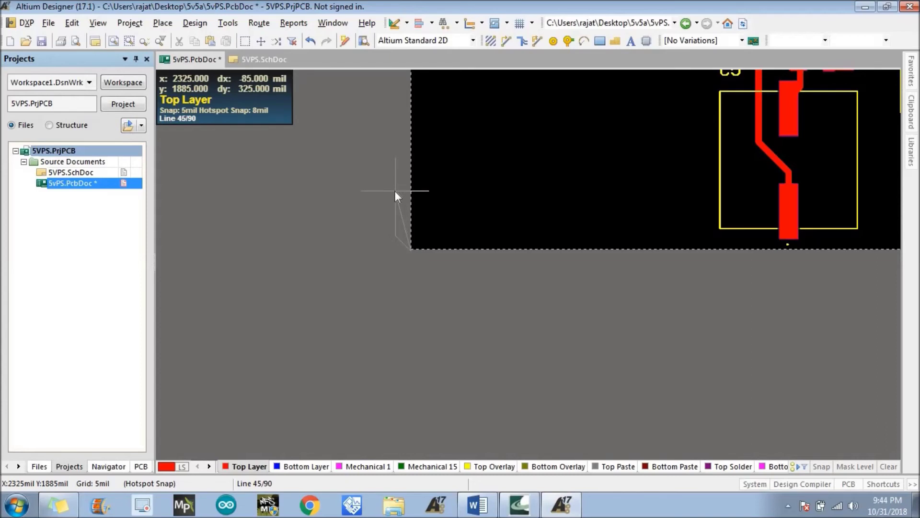
{"action": "key", "text": "space"}
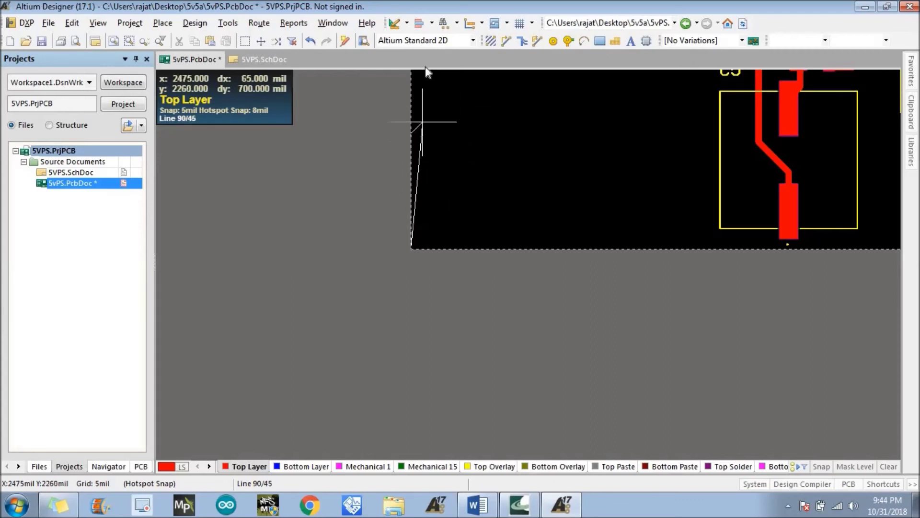
{"action": "key", "text": "space"}
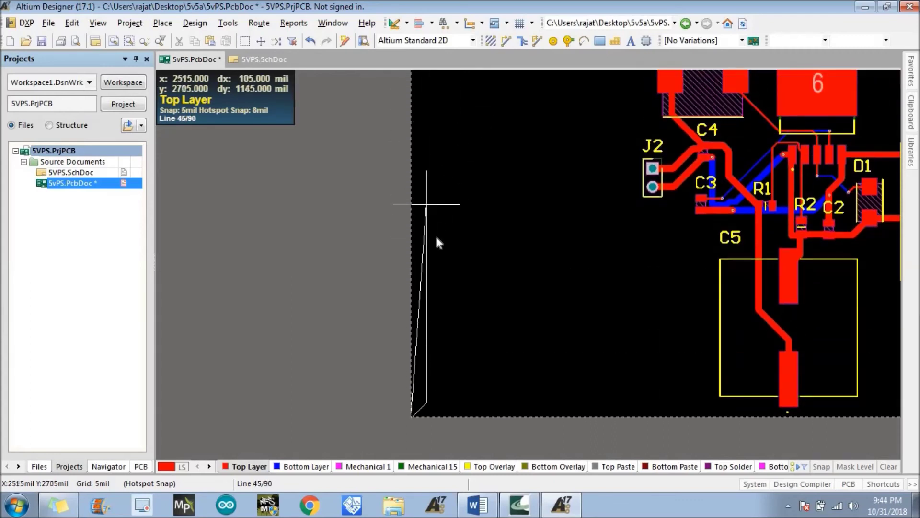
{"action": "key", "text": "space"}
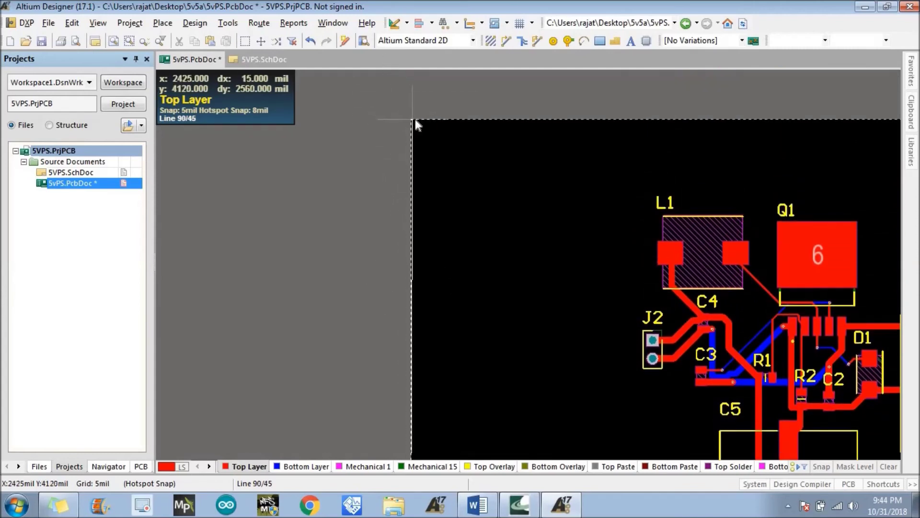
{"action": "left_click", "coordinate": [410, 119]}
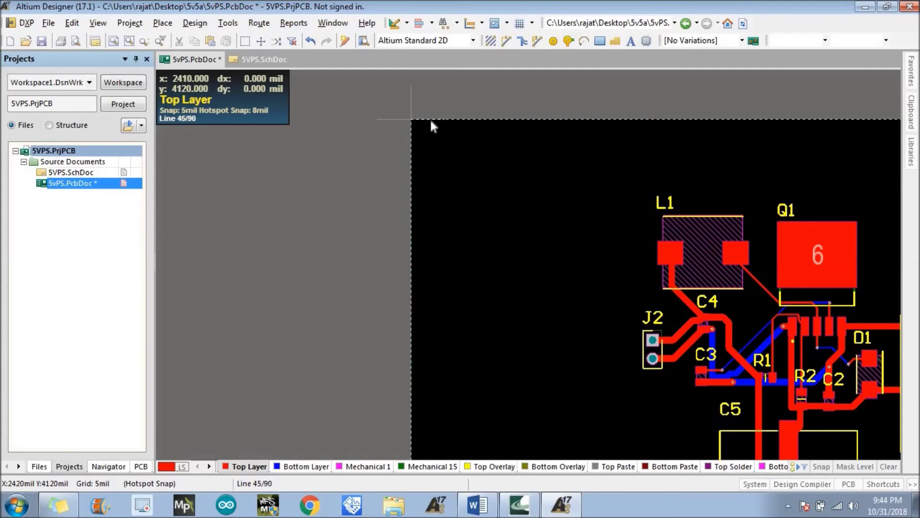
{"action": "key", "text": "space"}
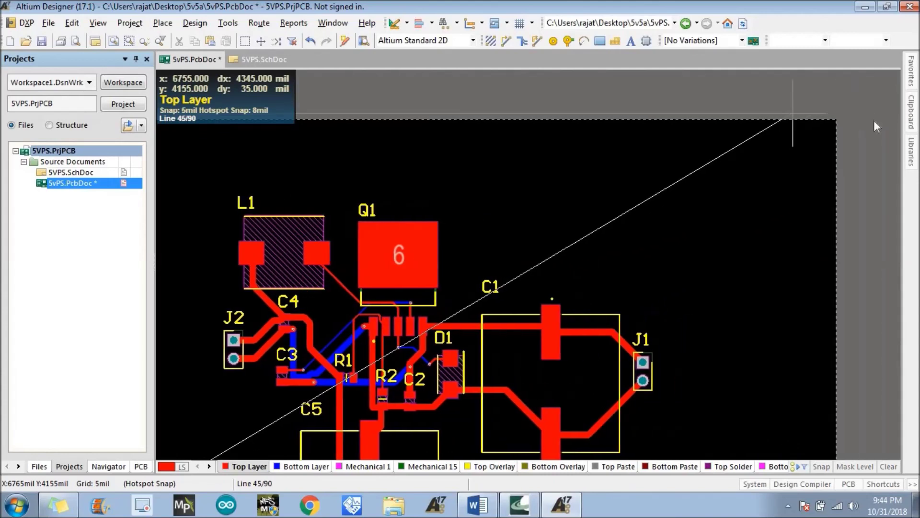
{"action": "left_click", "coordinate": [836, 120]}
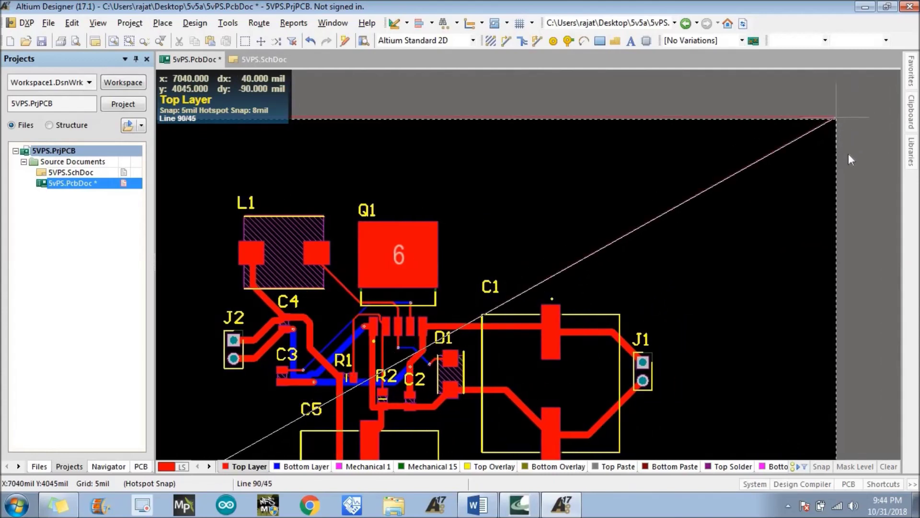
{"action": "key", "text": "space"}
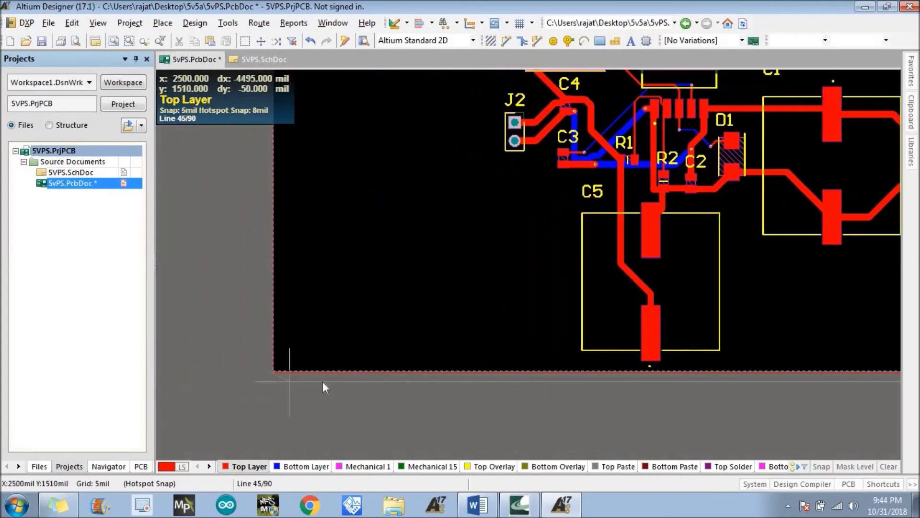
{"action": "left_click", "coordinate": [273, 372]}
{"action": "right_click", "coordinate": [284, 398]}
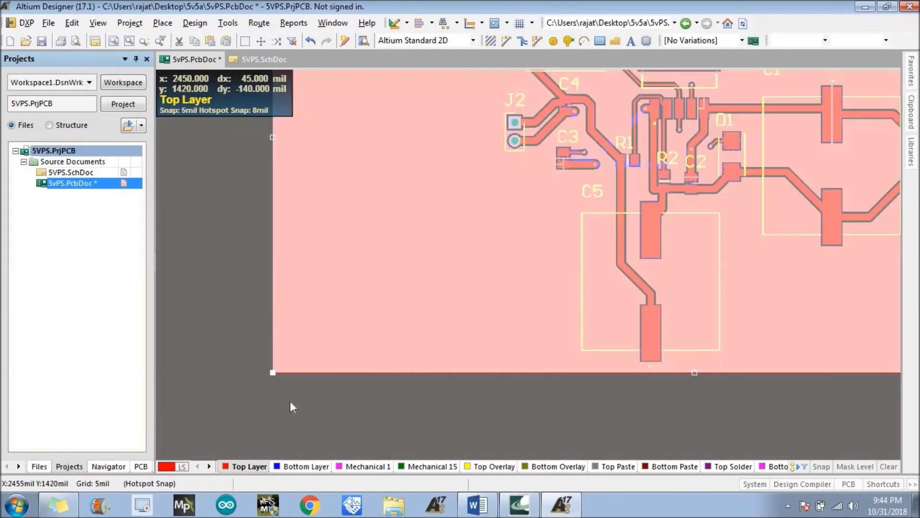
{"action": "scroll", "coordinate": [660, 269], "scroll_direction": "up", "scroll_amount": 4}
{"action": "scroll", "coordinate": [657, 280], "scroll_direction": "down", "scroll_amount": 3}
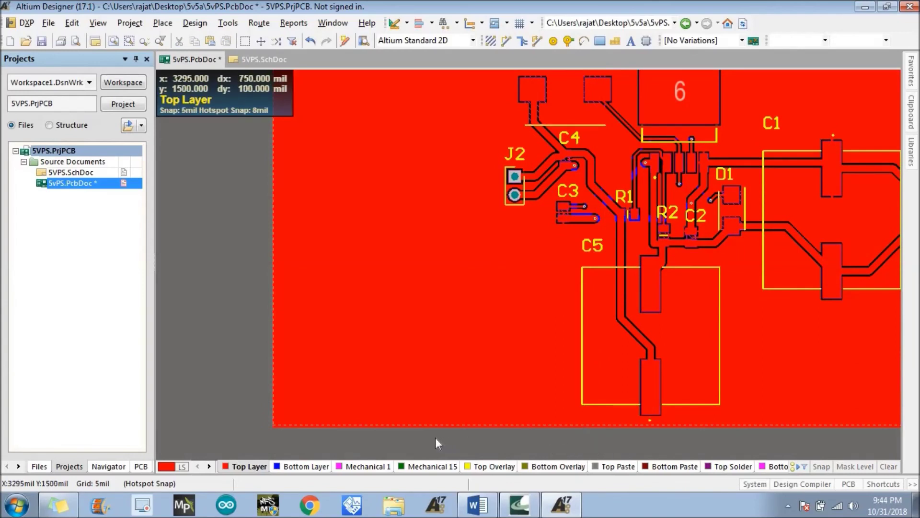
Set up a solid polygon pour named GND on the Bottom Layer, connected to net GND.
{"action": "left_click", "coordinate": [294, 469]}
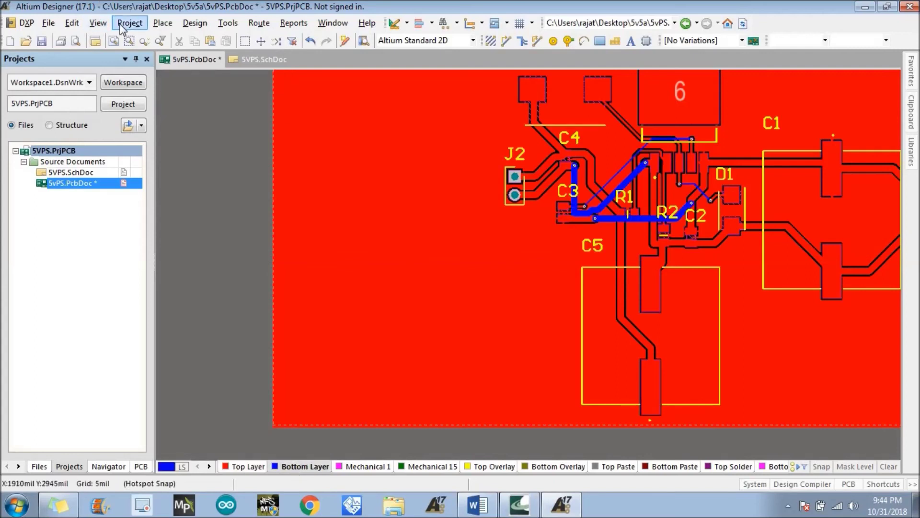
{"action": "left_click", "coordinate": [162, 23]}
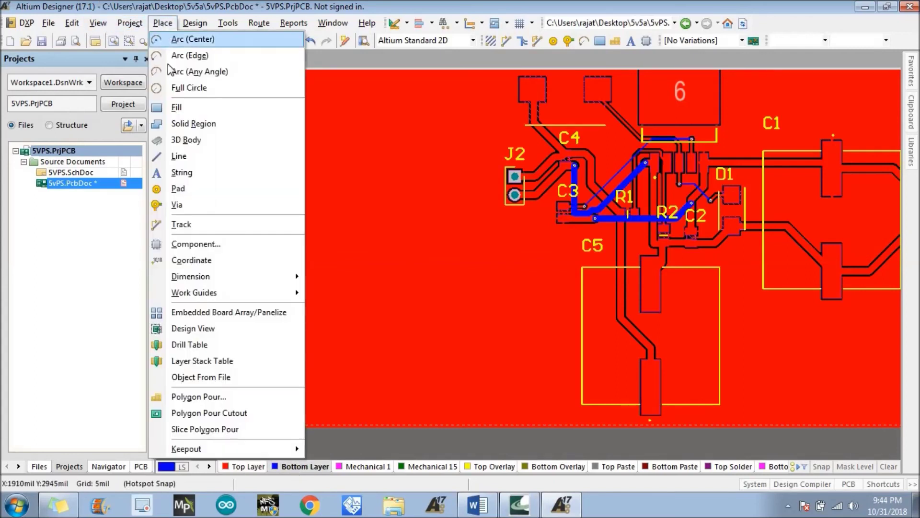
{"action": "left_click", "coordinate": [212, 398]}
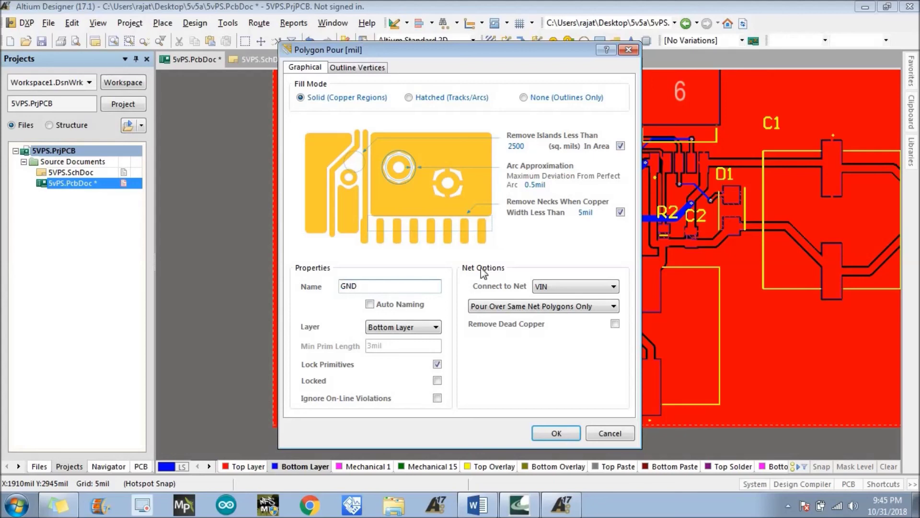
{"action": "left_click", "coordinate": [568, 287]}
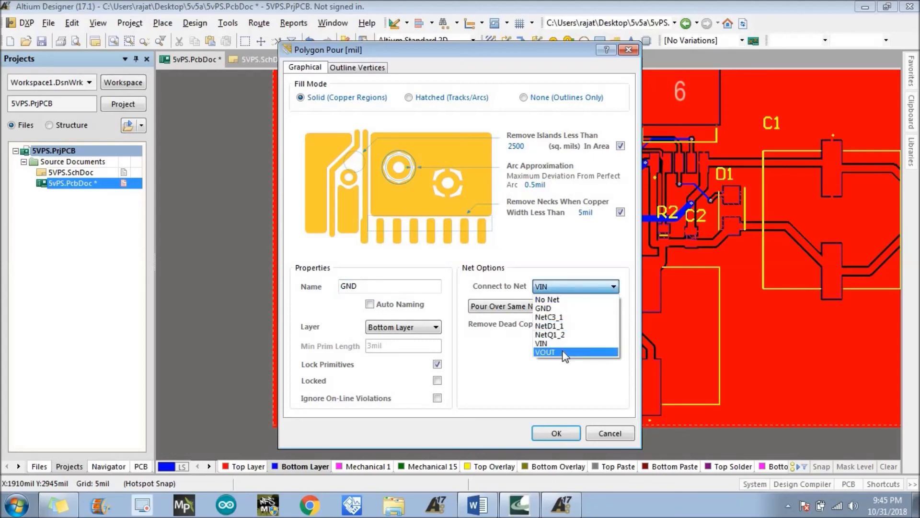
{"action": "left_click", "coordinate": [560, 308]}
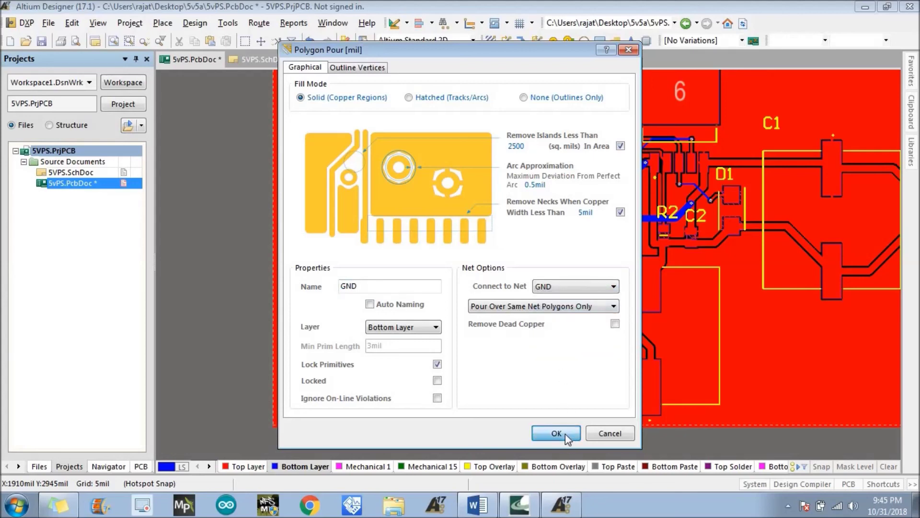
{"action": "left_click", "coordinate": [565, 434]}
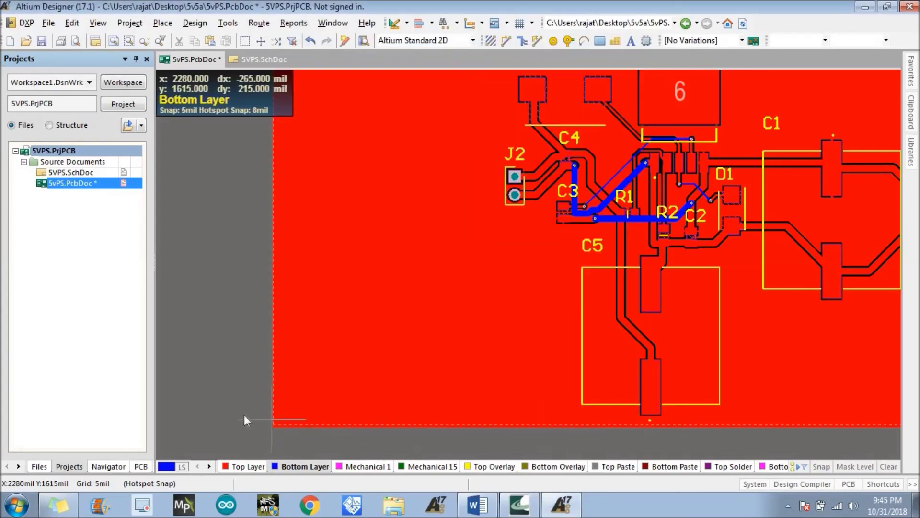
Outline the GND polygon around the board's four corners to pour the Bottom Layer, and save the PCB document.
{"action": "left_click", "coordinate": [272, 424]}
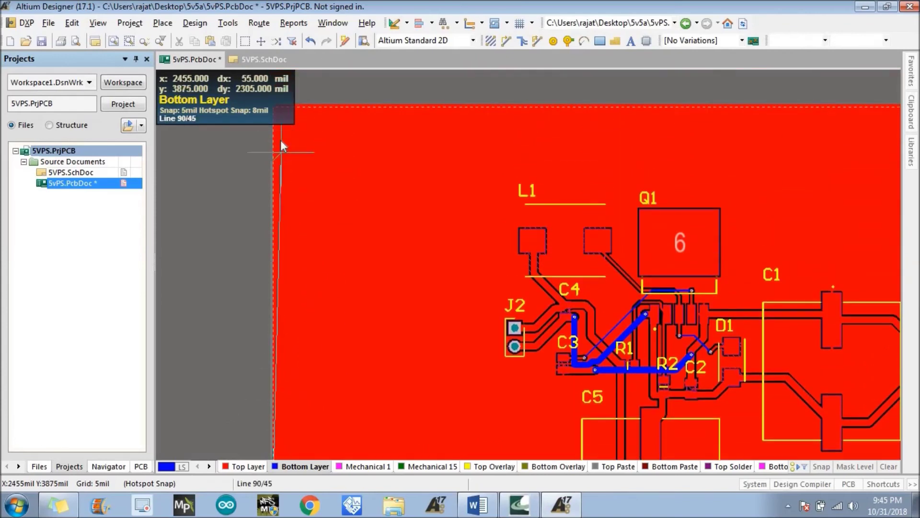
{"action": "left_click", "coordinate": [280, 100]}
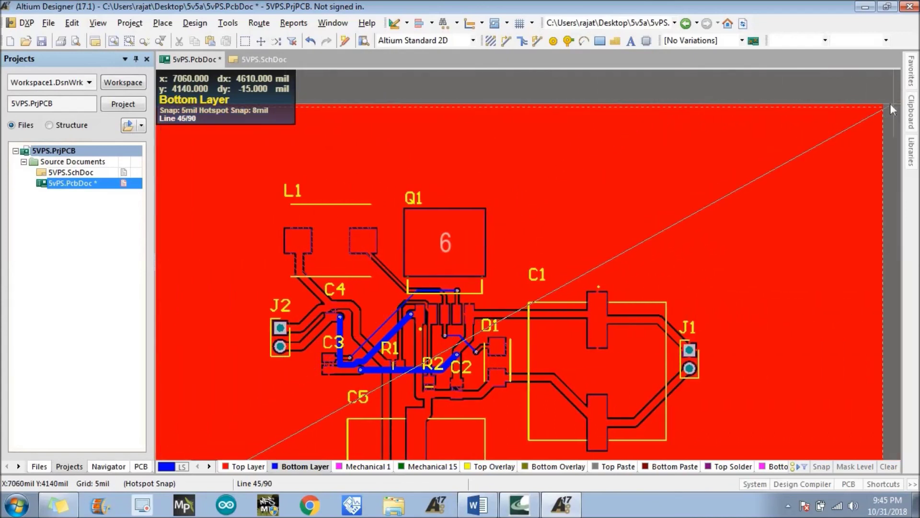
{"action": "left_click", "coordinate": [884, 106]}
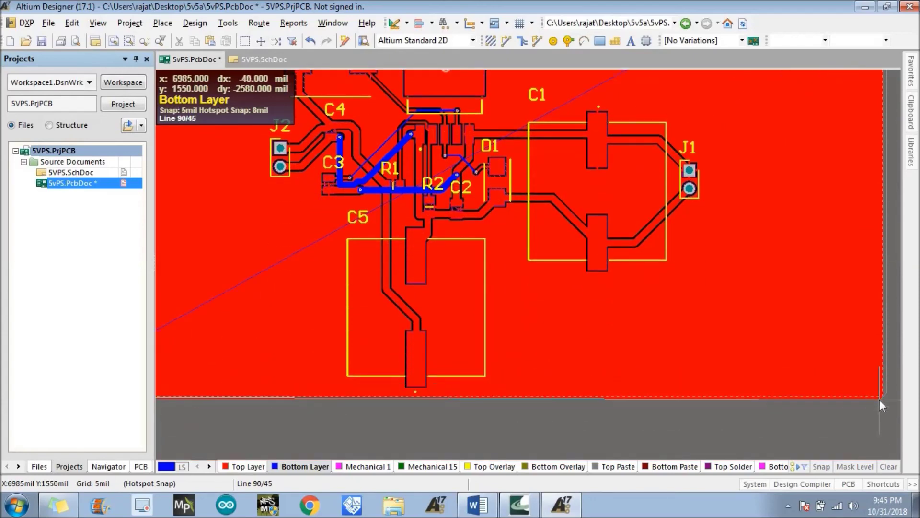
{"action": "left_click", "coordinate": [880, 397]}
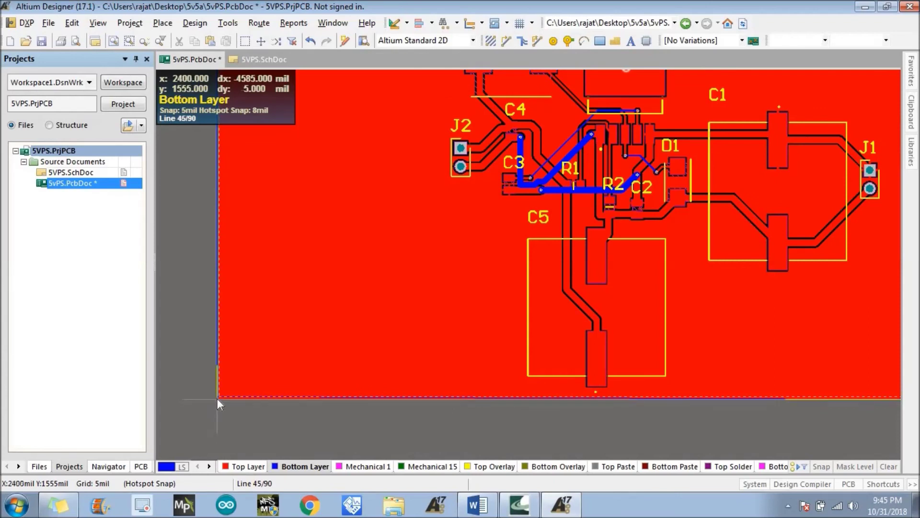
{"action": "left_click", "coordinate": [217, 398]}
{"action": "key", "text": "space"}
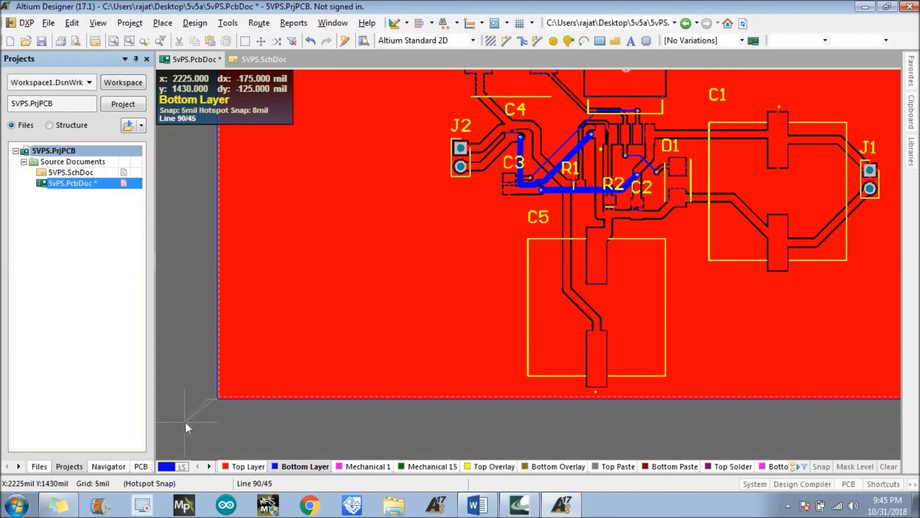
{"action": "right_click", "coordinate": [185, 422]}
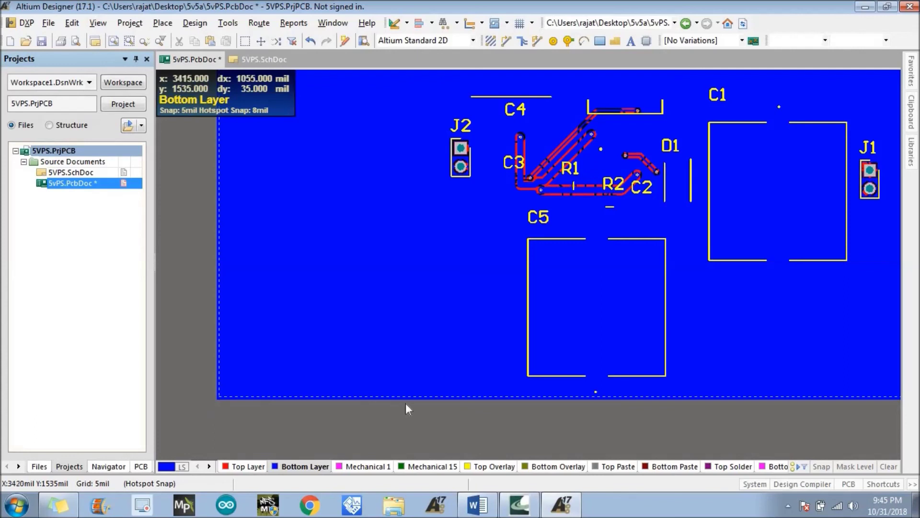
{"action": "left_click", "coordinate": [41, 42]}
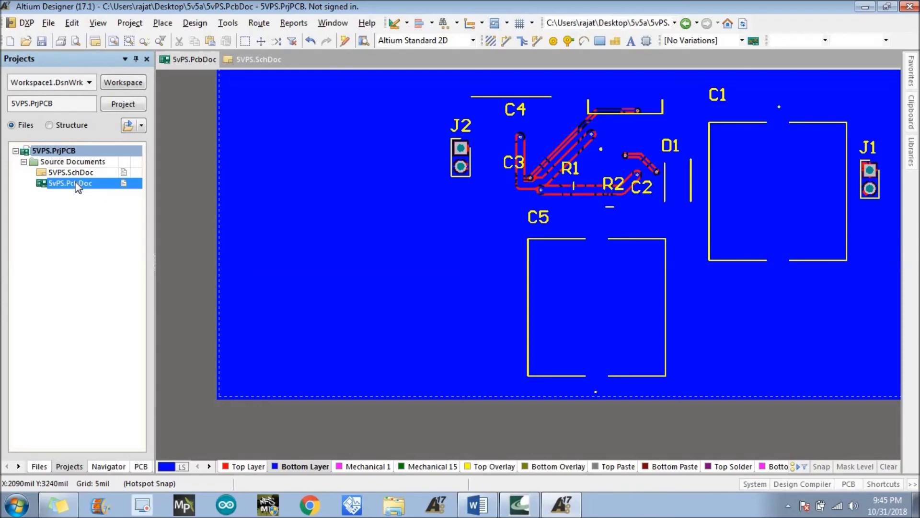
Show the whole board in 3D and rotate it to examine the component placement and copper pour.
{"action": "left_click", "coordinate": [113, 41]}
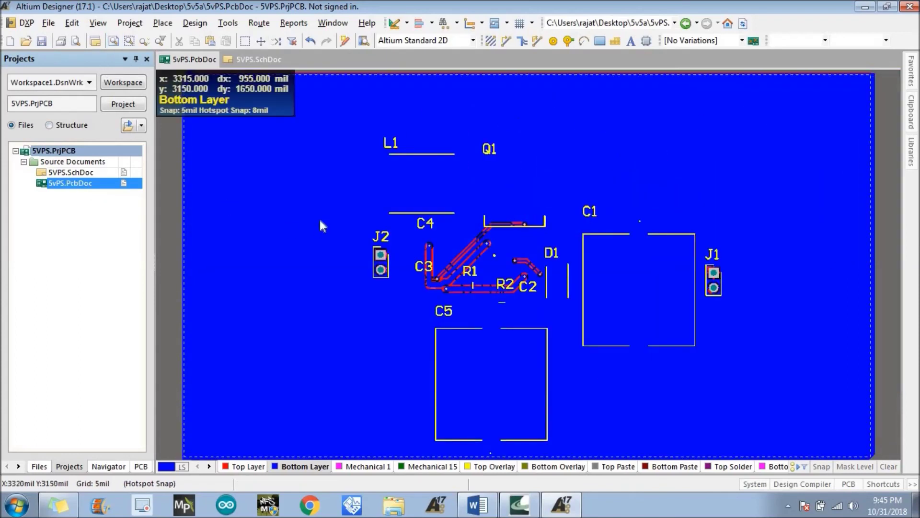
{"action": "left_click", "coordinate": [173, 283]}
{"action": "key", "text": "3"}
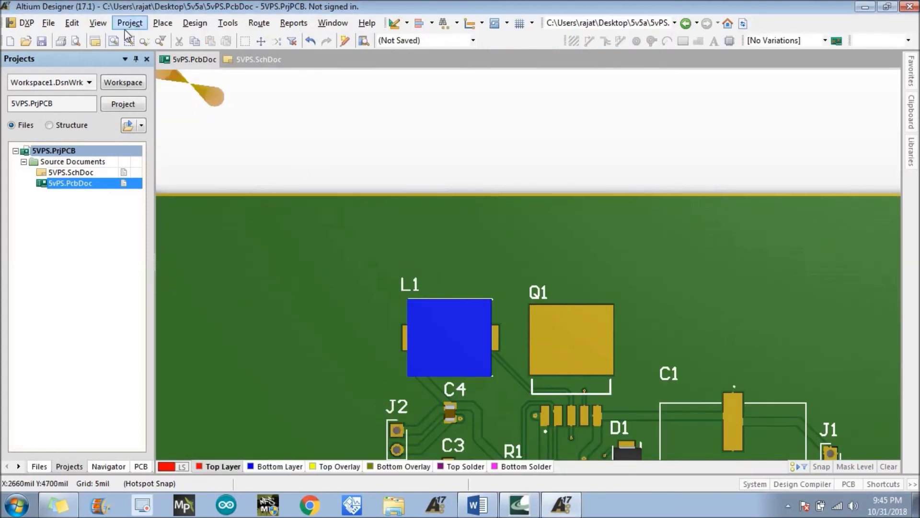
{"action": "left_click", "coordinate": [114, 41]}
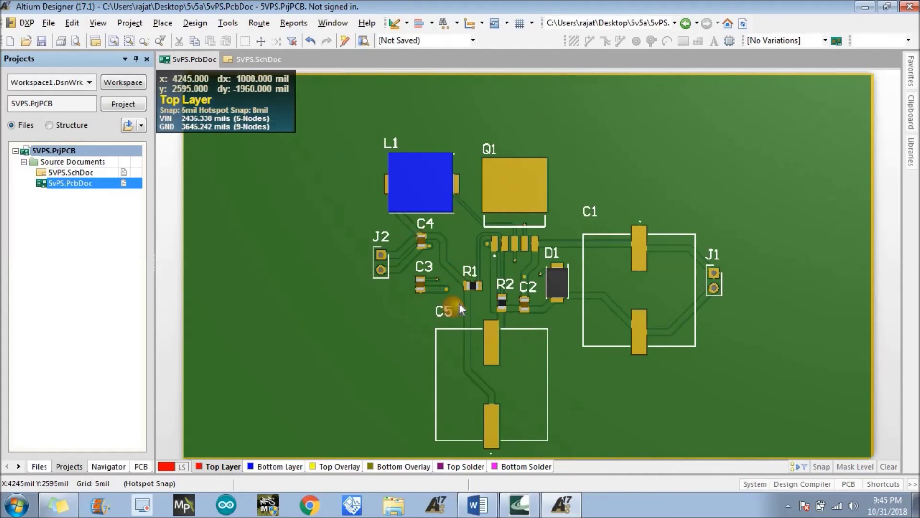
{"action": "key", "text": "shift"}
{"action": "right_click_drag", "start_coordinate": [512, 299], "coordinate": [464, 318], "text": "shift"}
{"action": "right_click_drag", "start_coordinate": [387, 325], "coordinate": [303, 298], "text": "shift"}
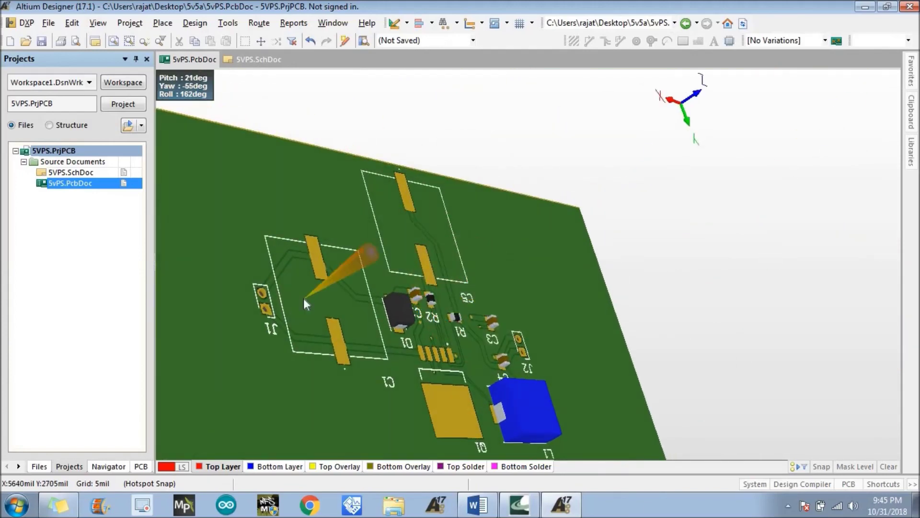